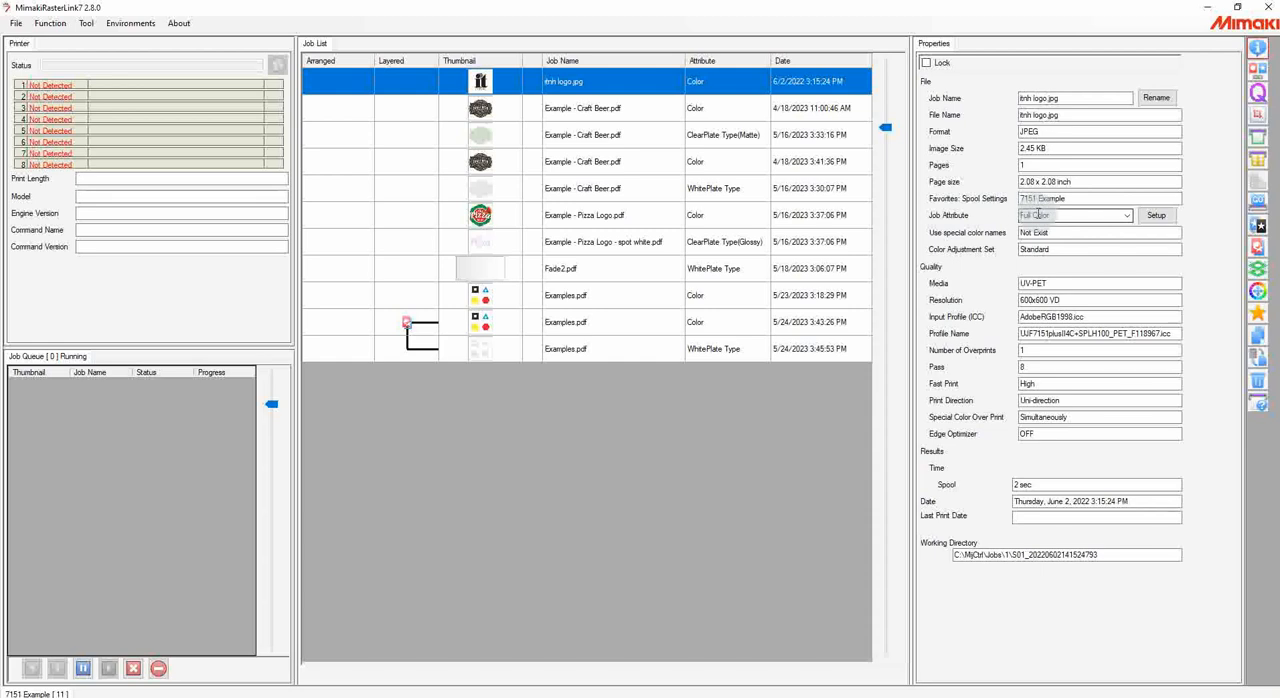
Step: Check the job attribute options of itnh logo.jpg and Fade2.pdf, keeping Fade2.pdf on Mono Color
click(1126, 215)
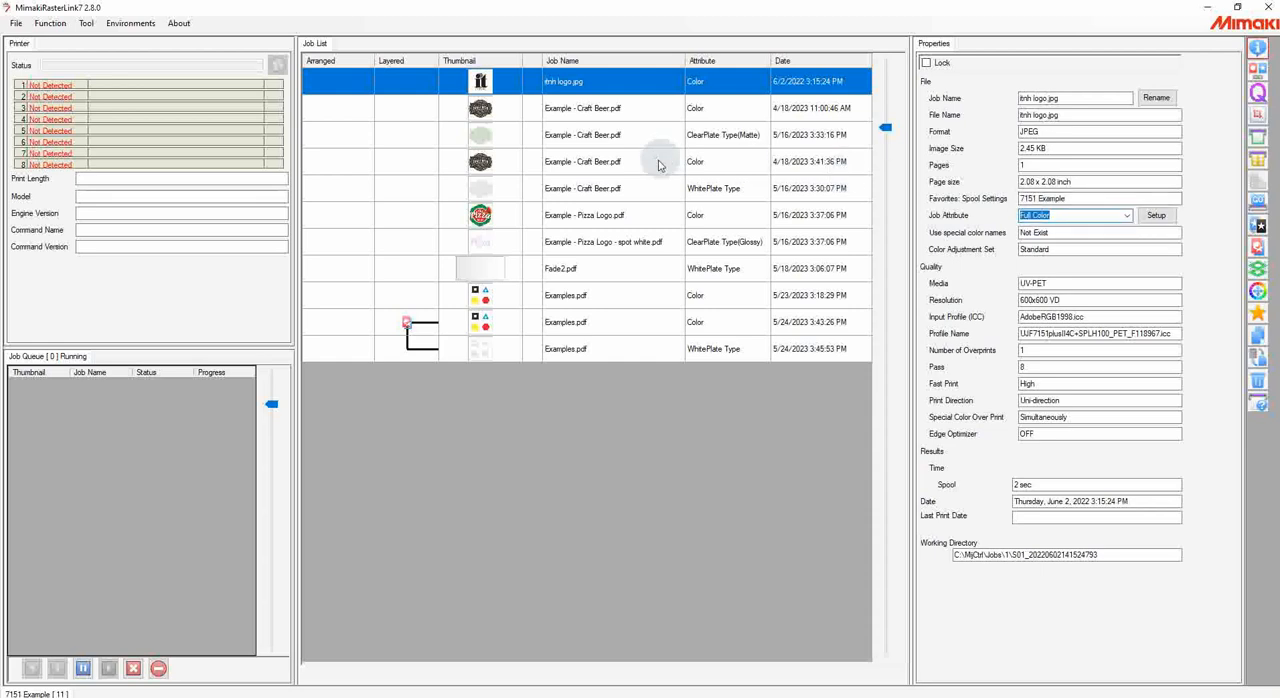
click(578, 271)
click(1095, 216)
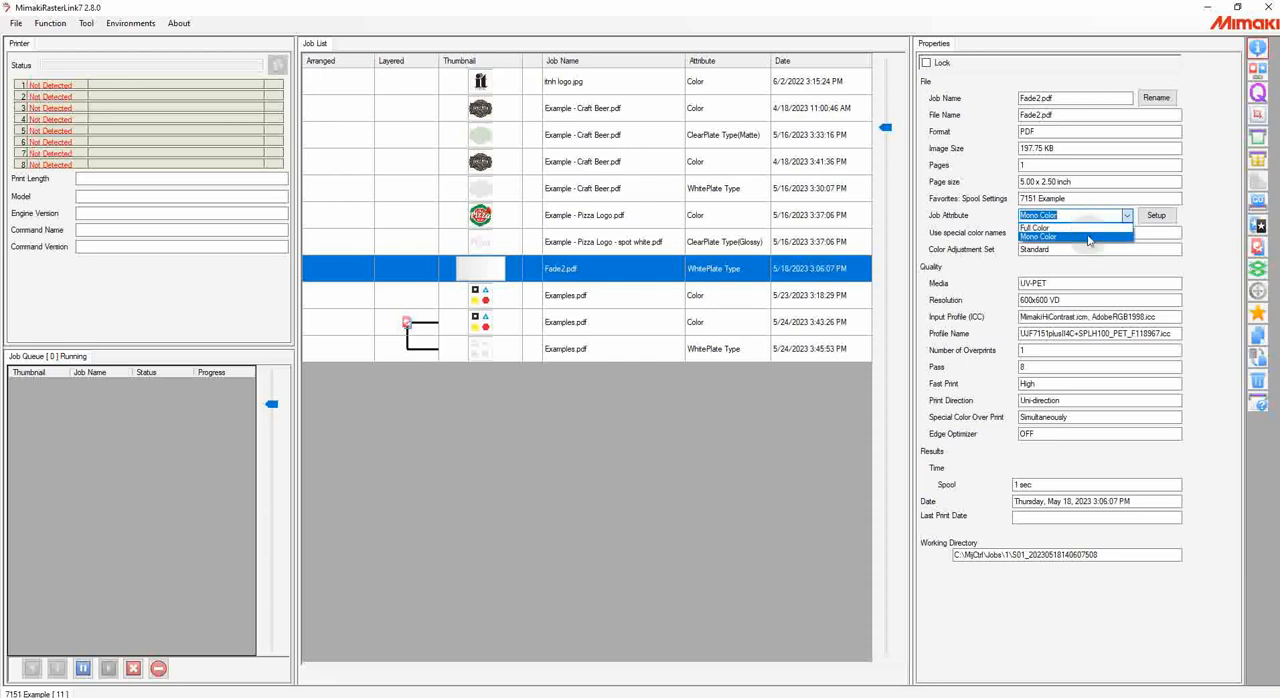
click(1088, 238)
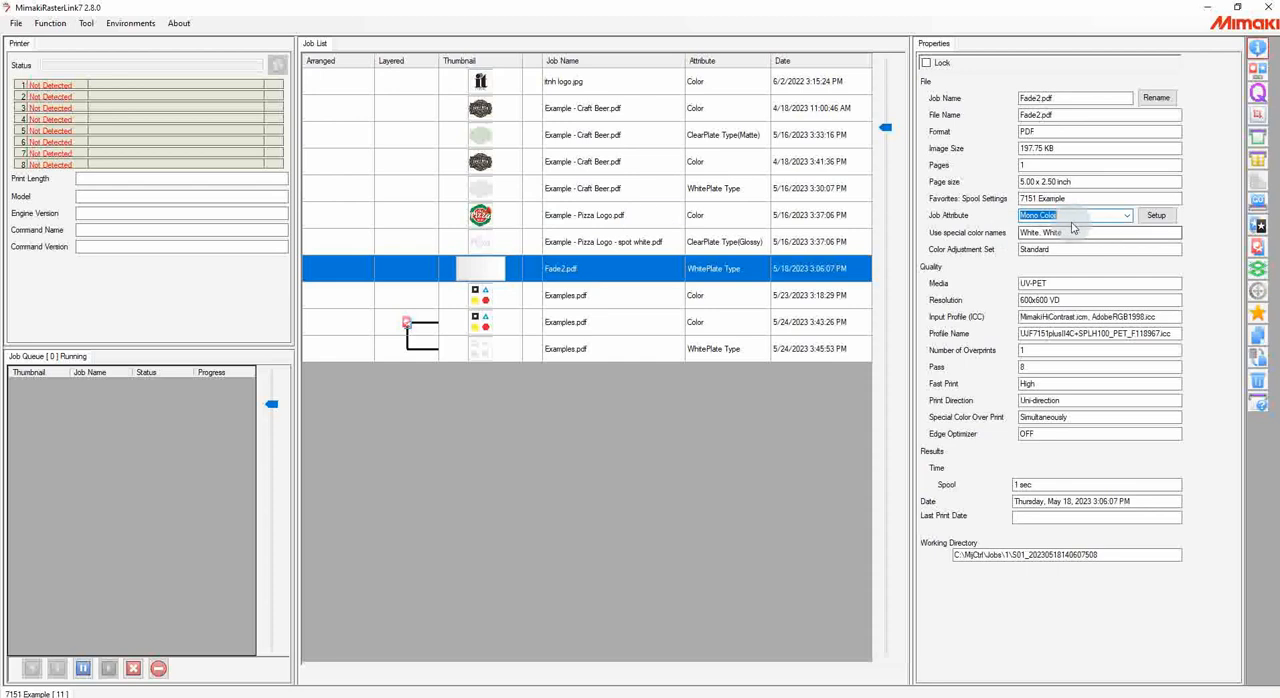
Step: Review the special color and UV mode setup of the matte ClearPlate Example - Craft Beer.pdf job, keeping Matte Print
click(584, 136)
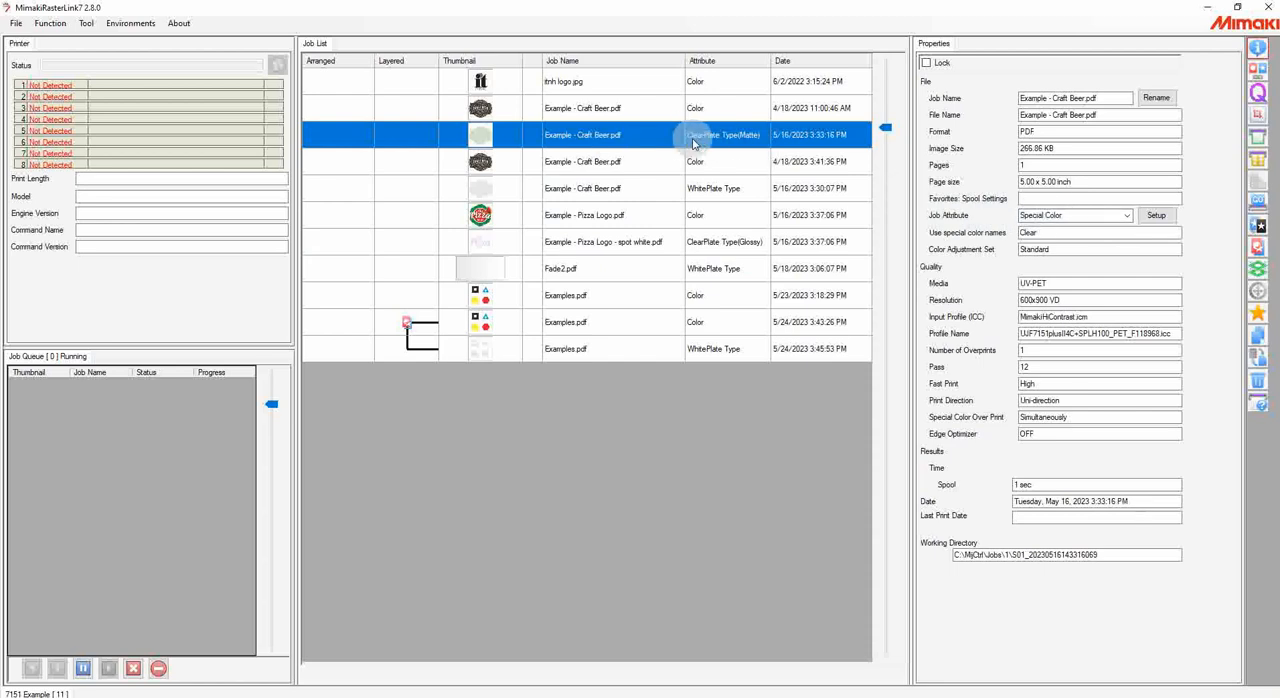
click(1154, 217)
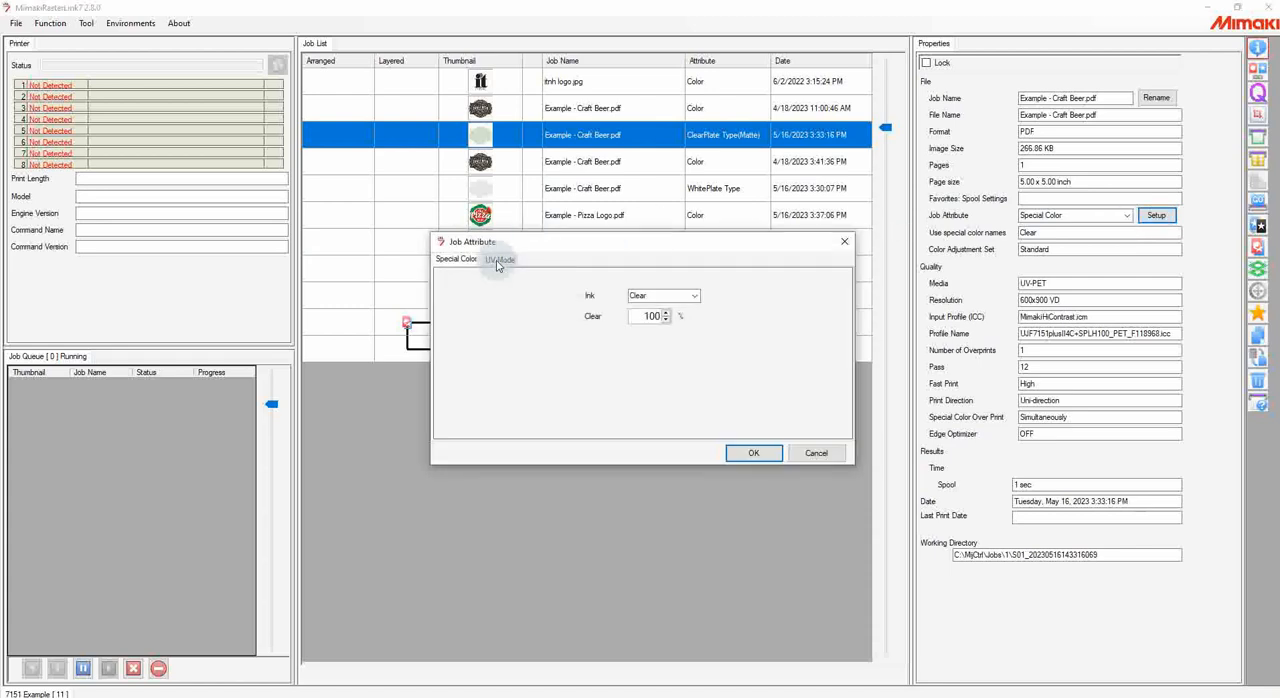
click(497, 261)
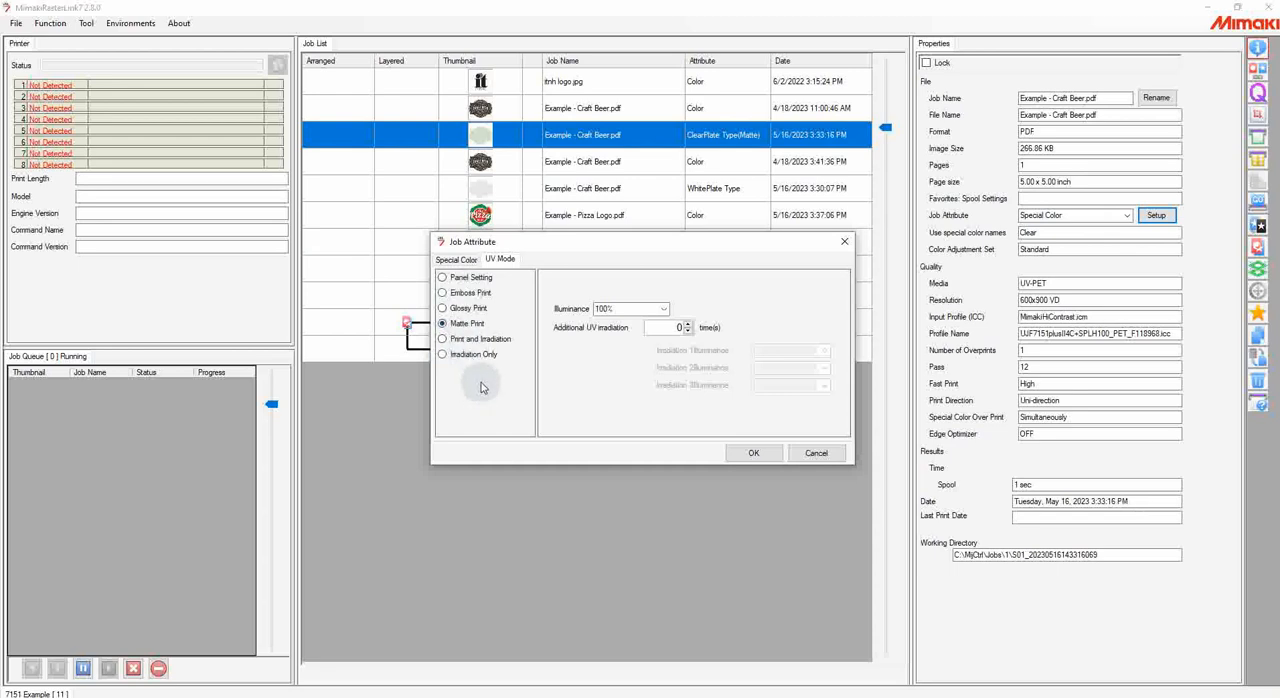
click(753, 451)
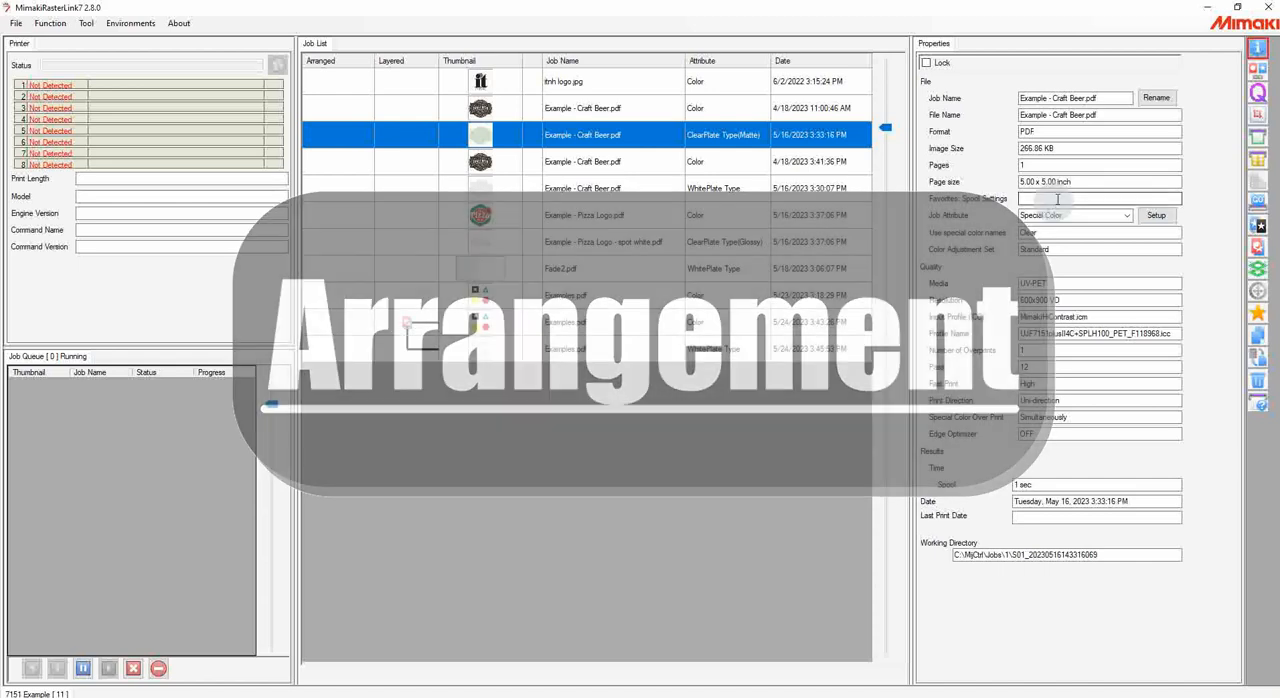
Step: Arrange the first color Example - Craft Beer.pdf job together with Example - Pizza Logo.pdf in Minimize alignment mode with zero margins
click(1258, 70)
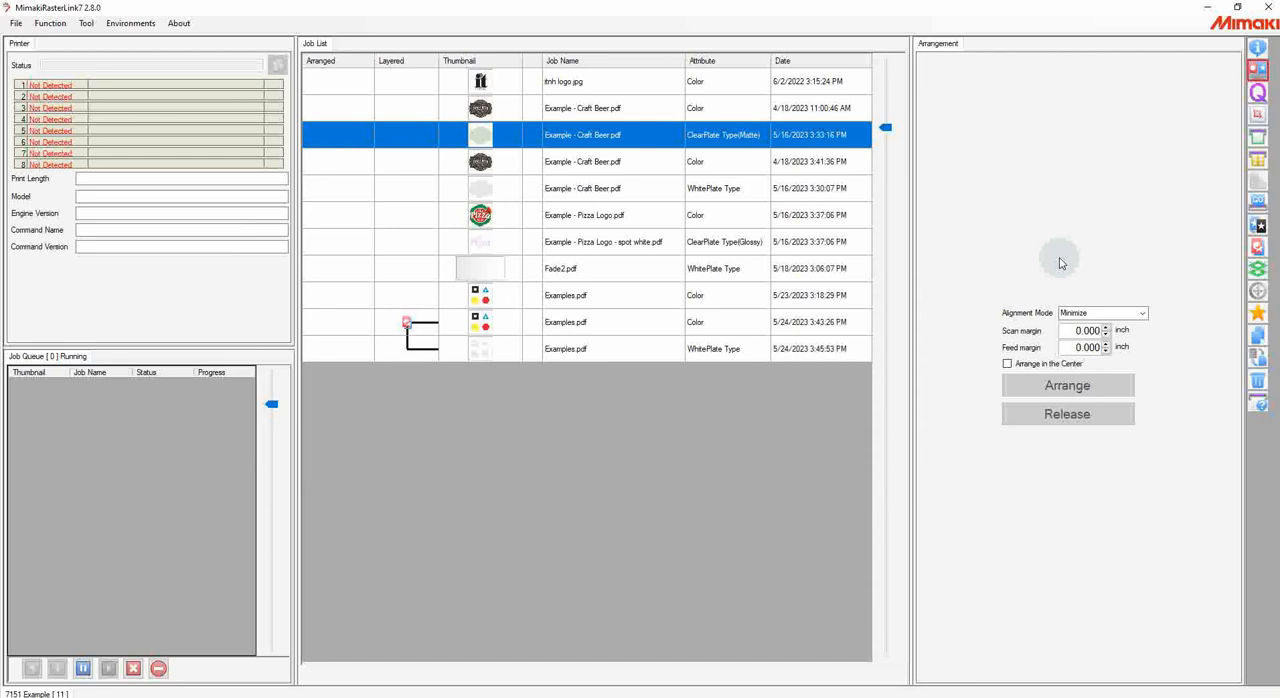
click(597, 110)
ctrl+click(580, 215)
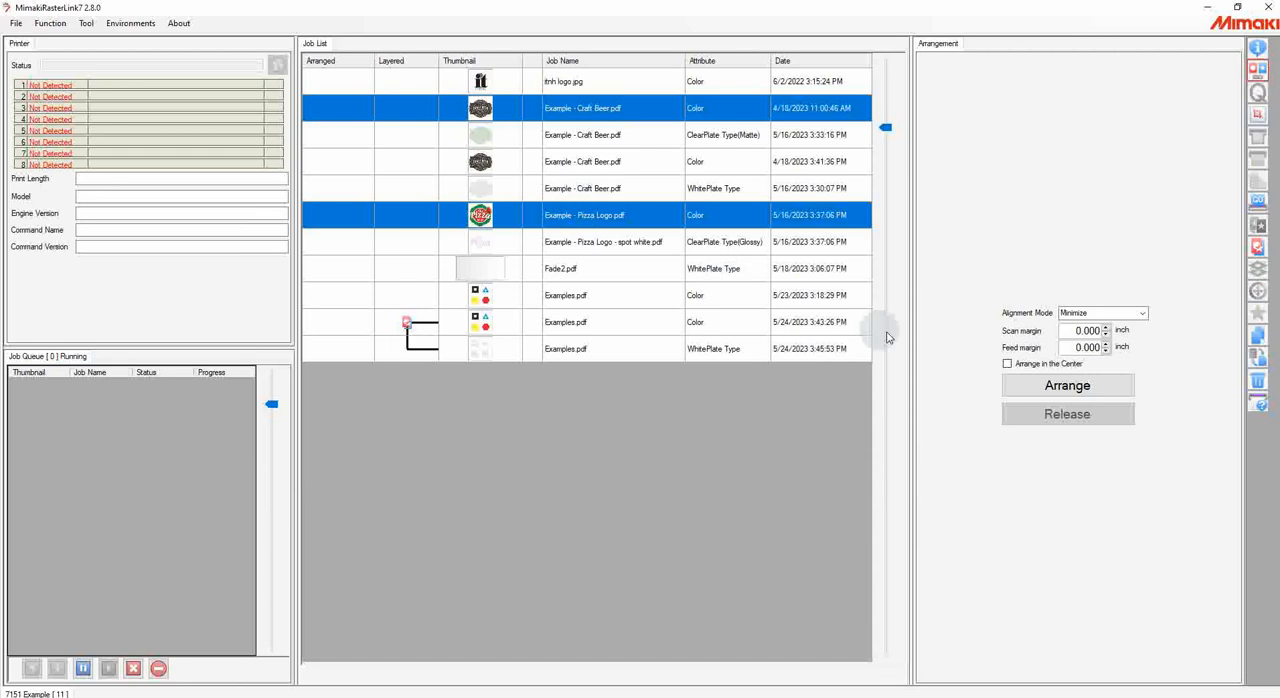
click(1029, 383)
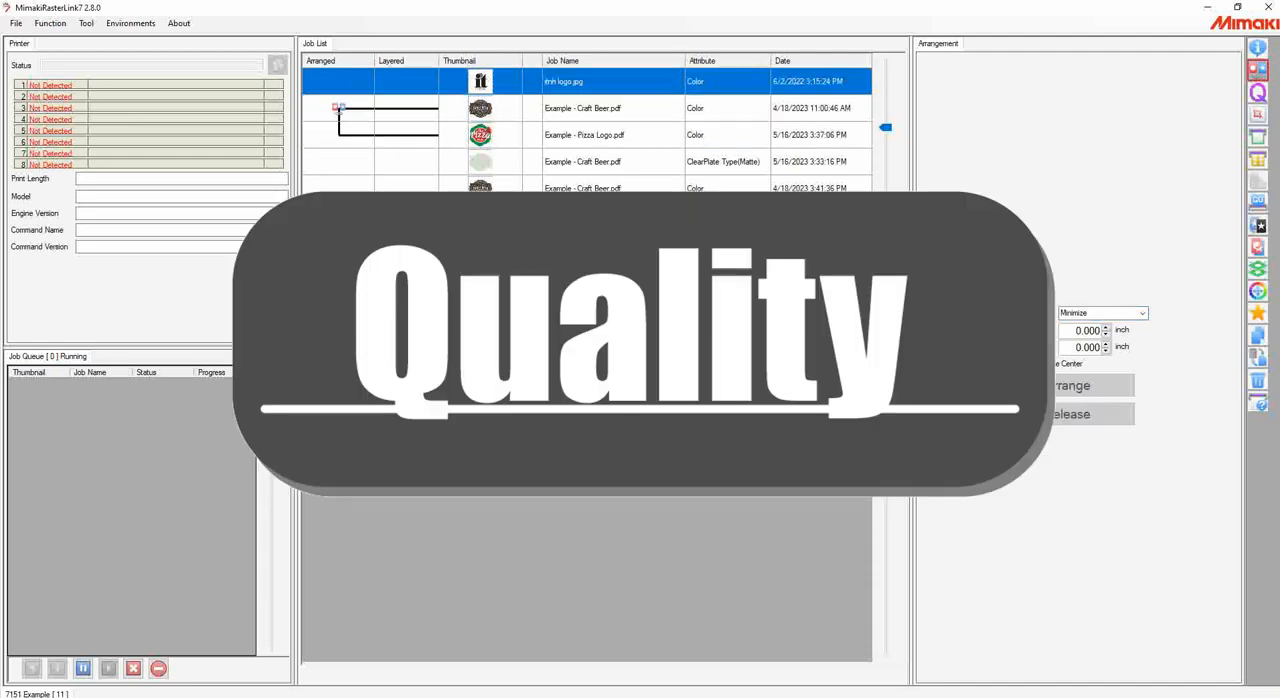
Step: Show the print quality settings of itnh logo.jpg and check its media and inkset choices
click(1257, 94)
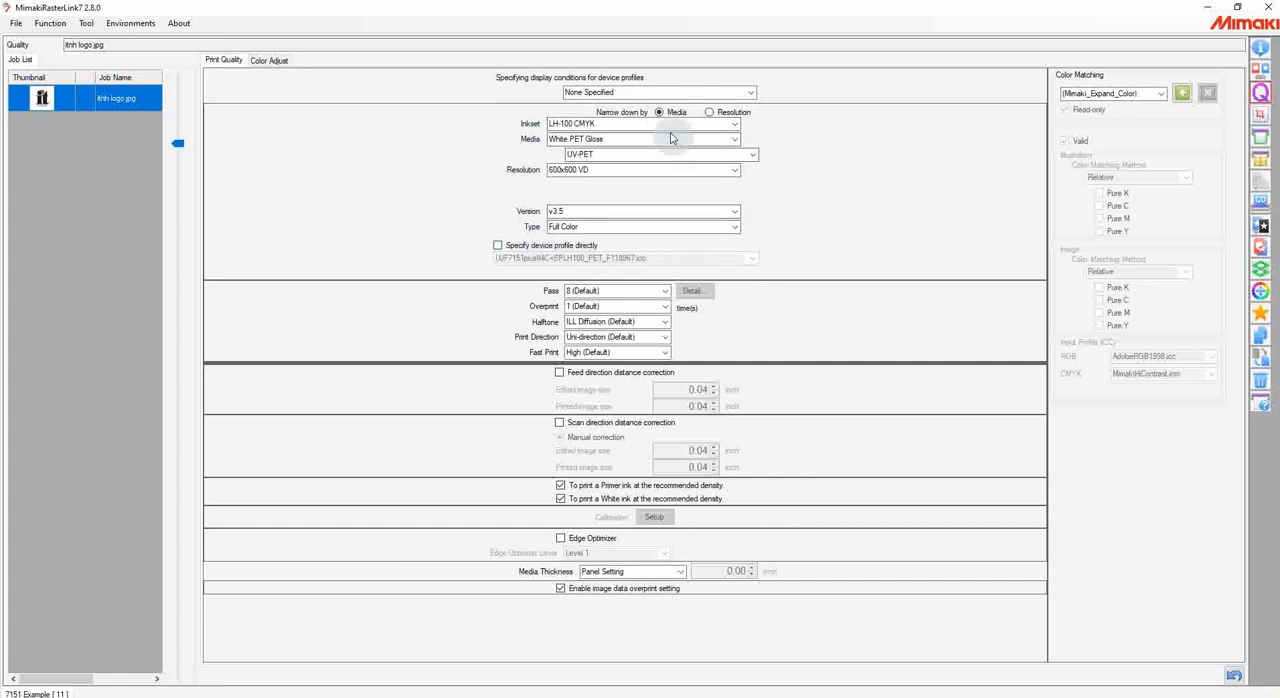
click(737, 140)
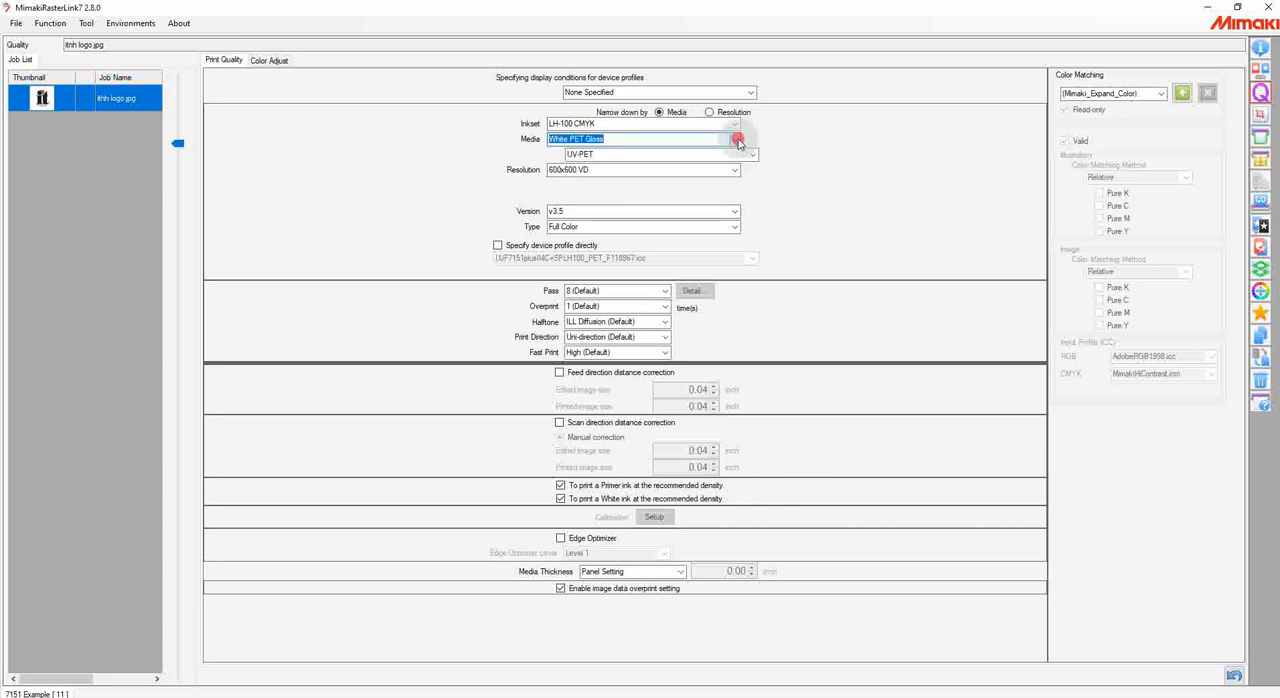
click(737, 122)
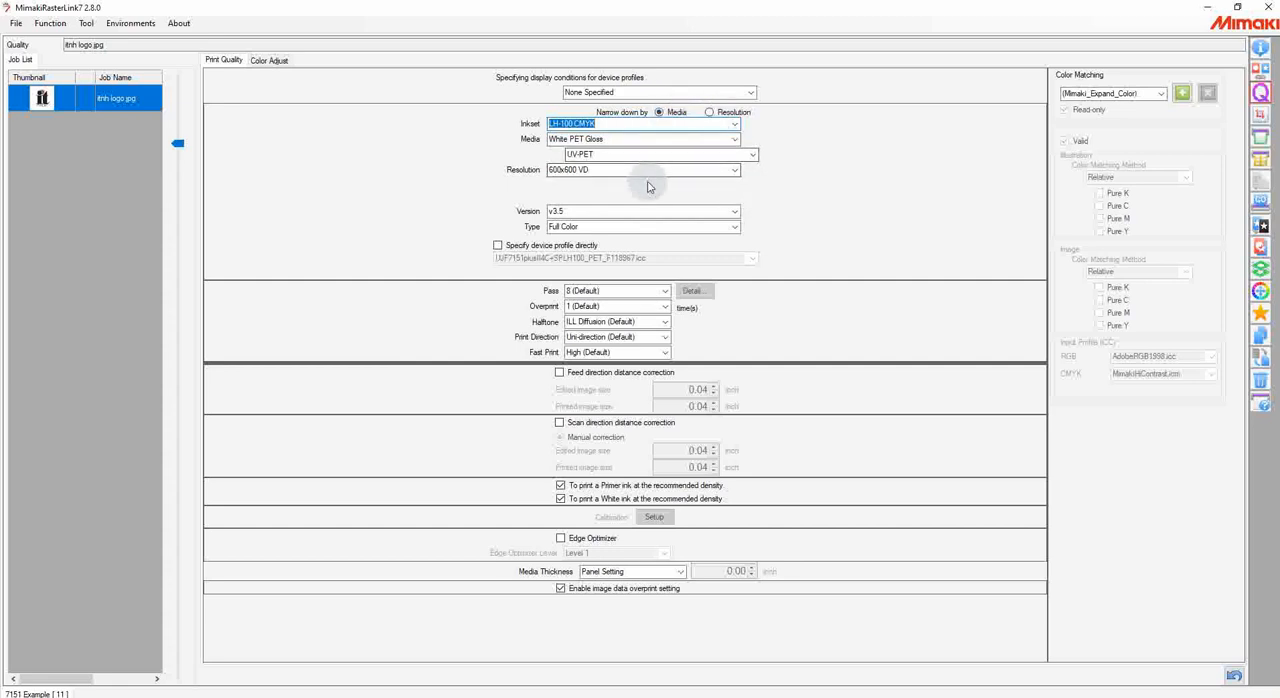
Step: Try specifying the device profile directly, look through the available profiles, and turn direct specification off again
click(497, 246)
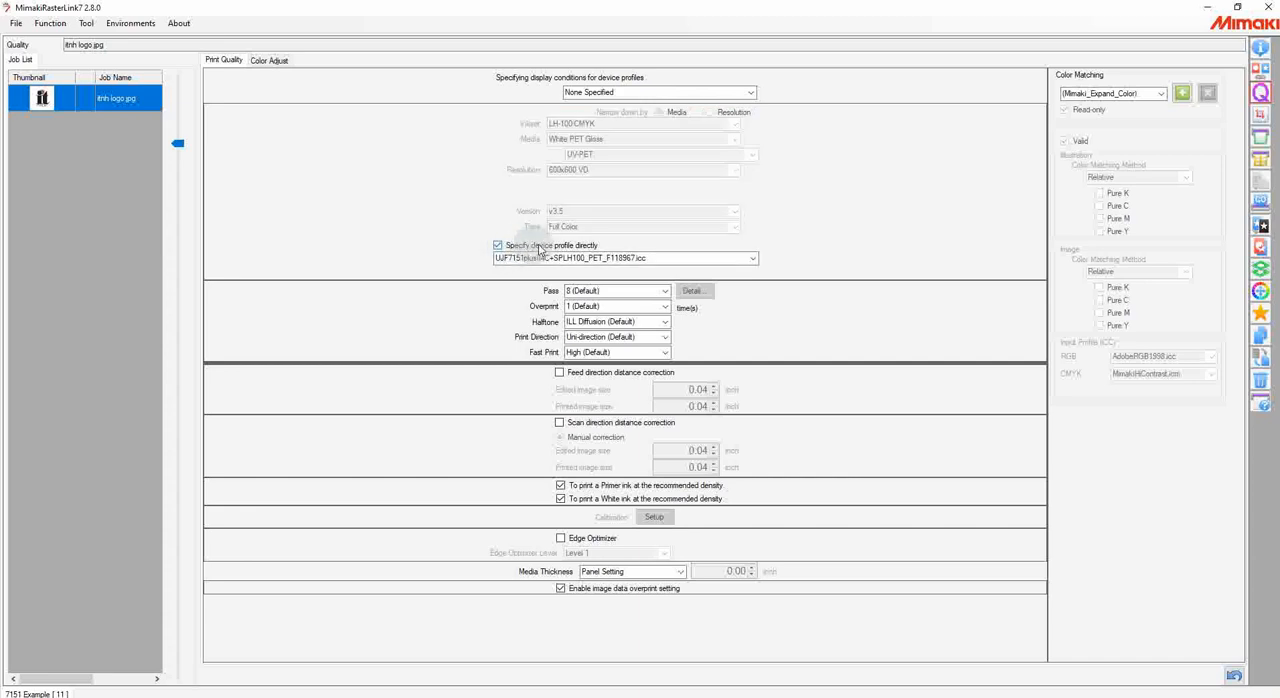
click(750, 258)
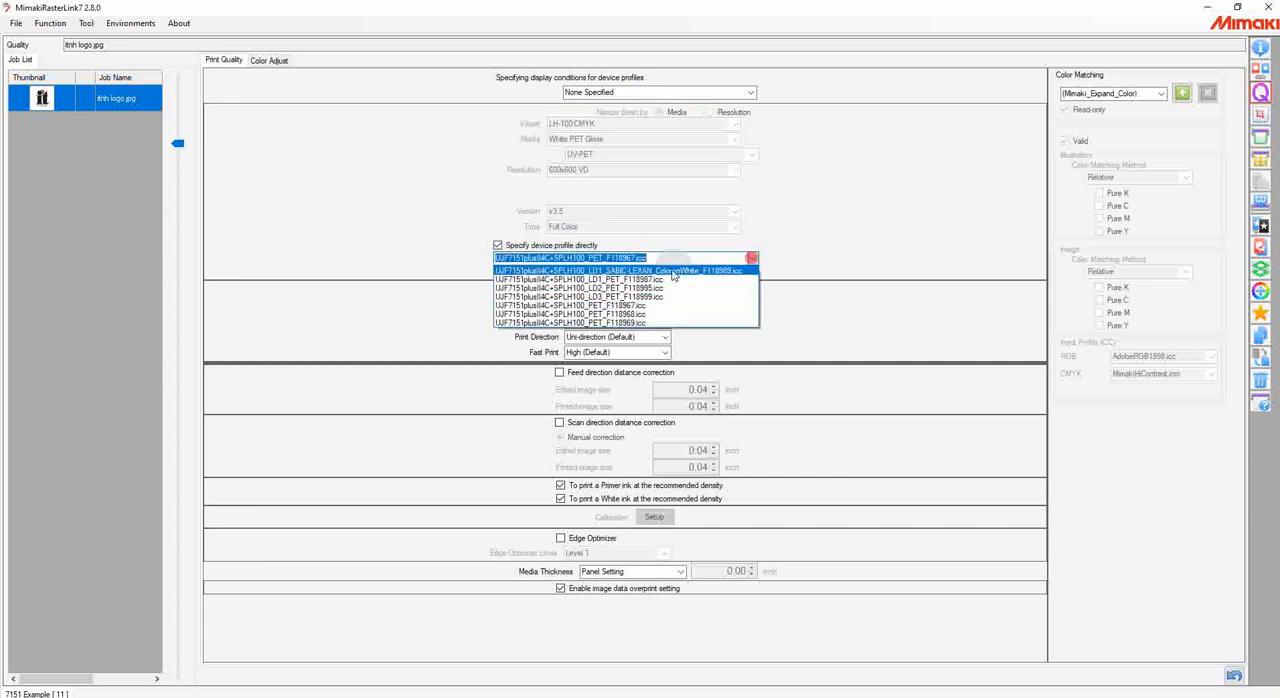
click(755, 259)
click(498, 245)
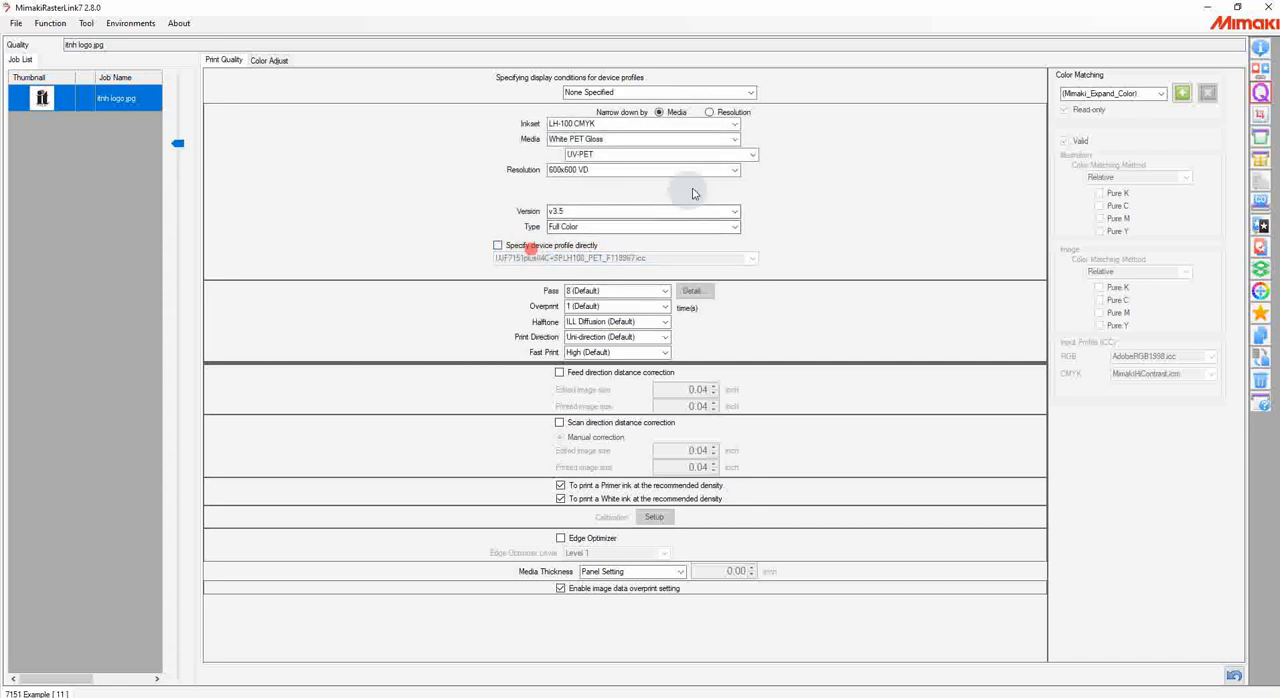
Step: Look through the available resolutions and color matching presets for the logo job without changing them
click(736, 170)
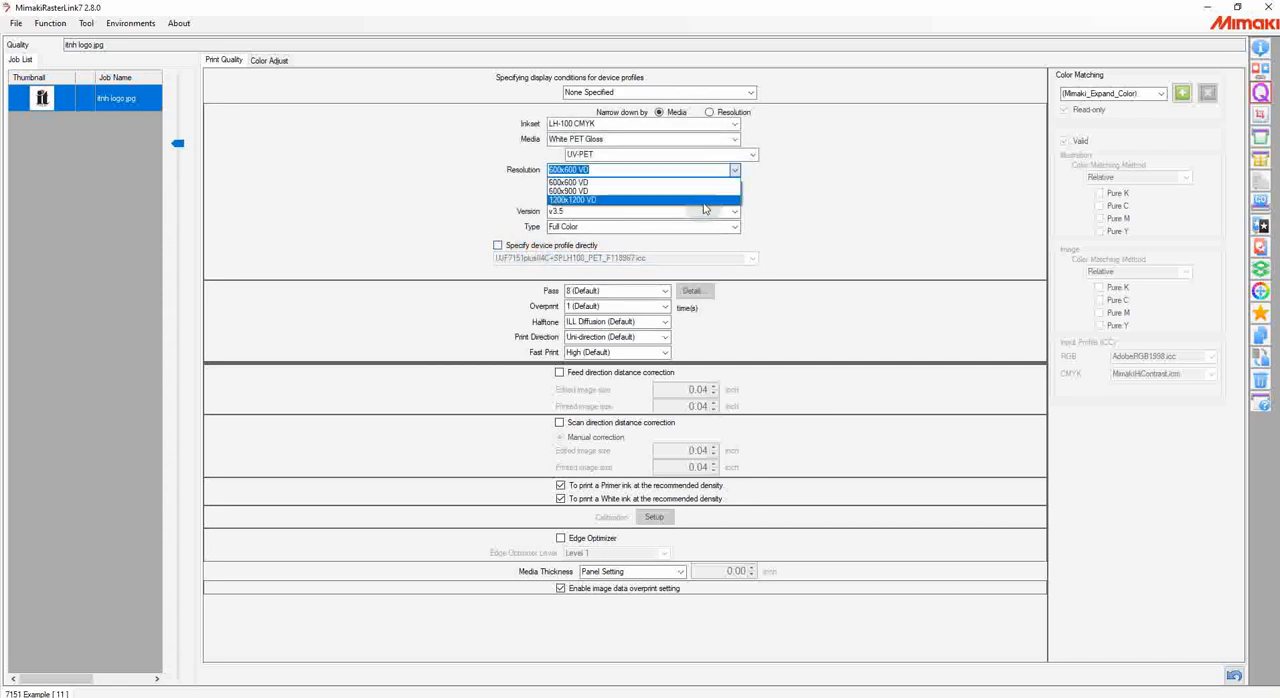
click(736, 171)
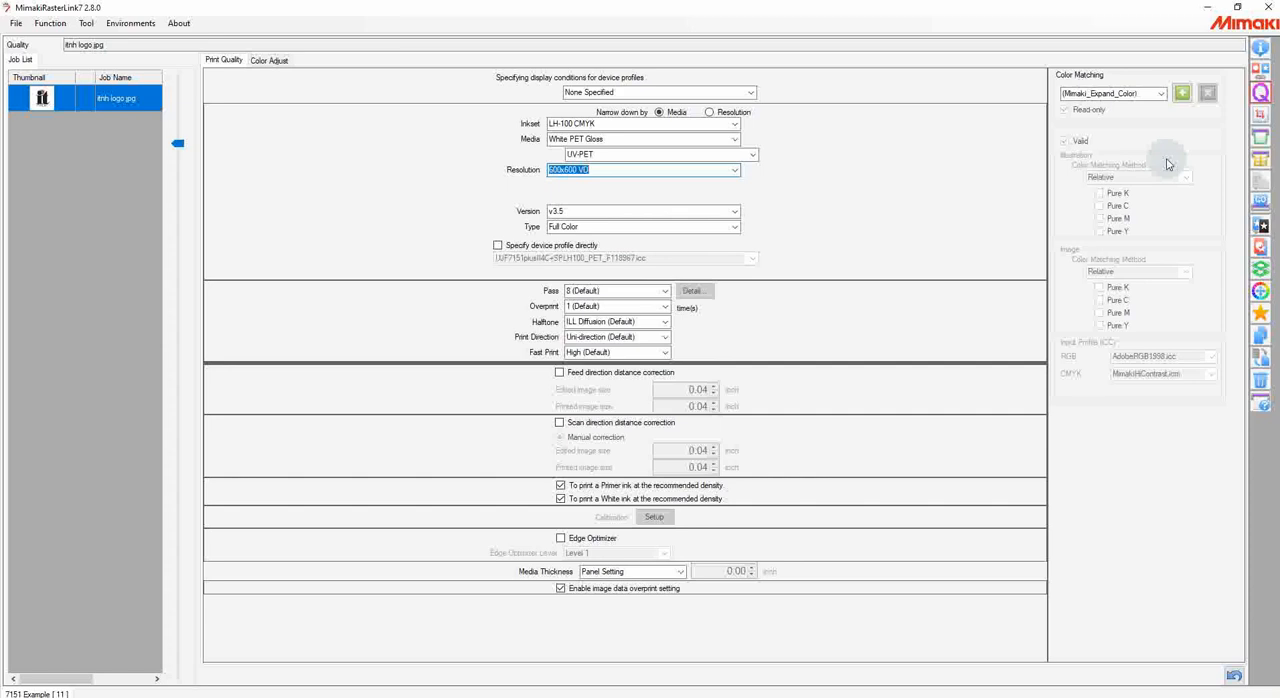
click(1164, 94)
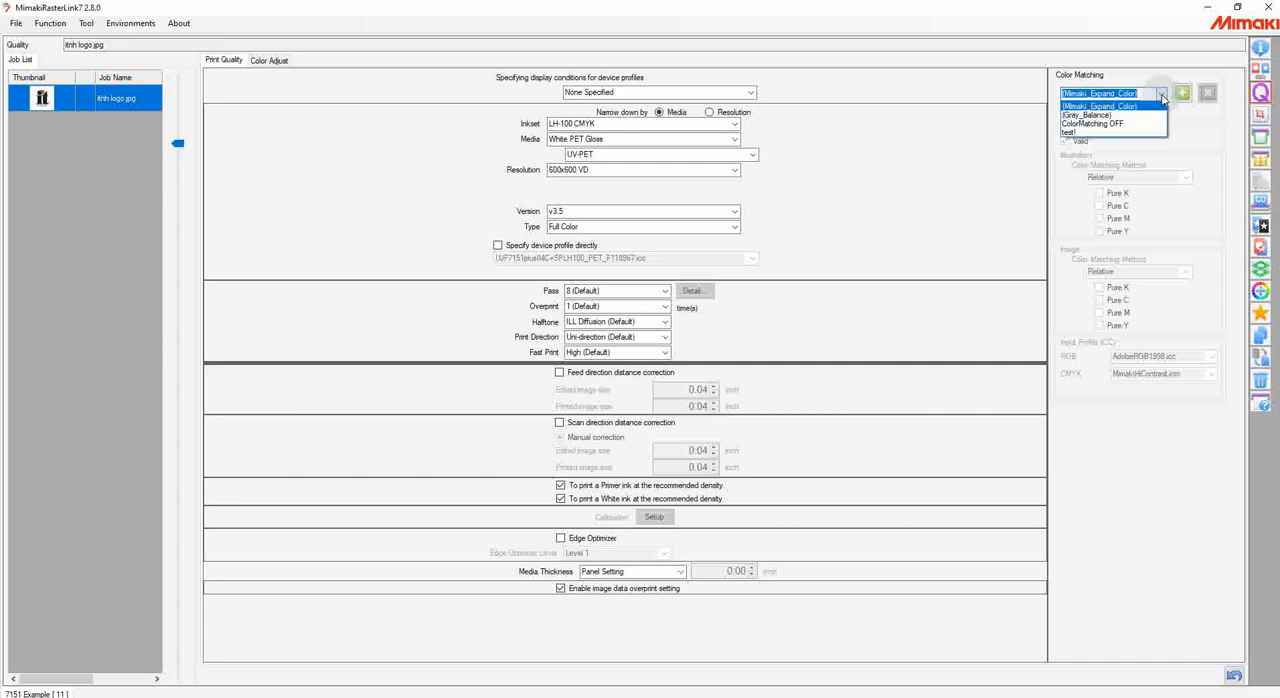
click(1162, 97)
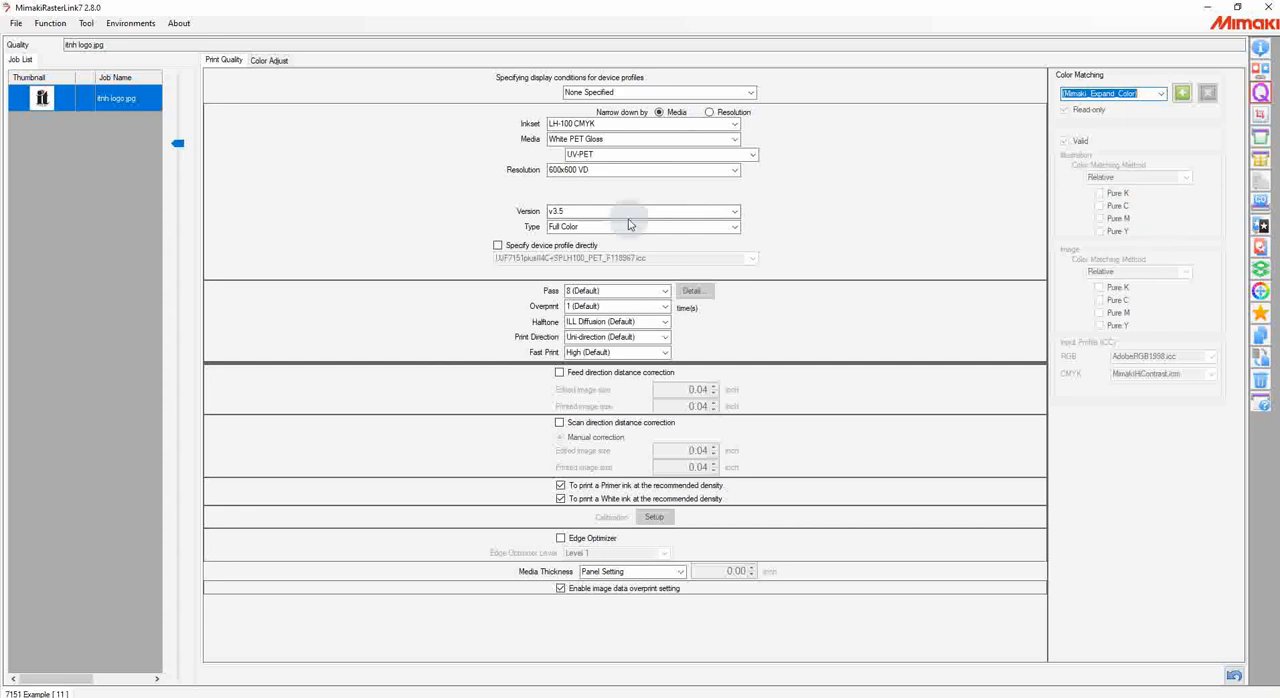
Step: Add a new color adjustment set named test1 for the logo job and return to the print quality settings
click(268, 62)
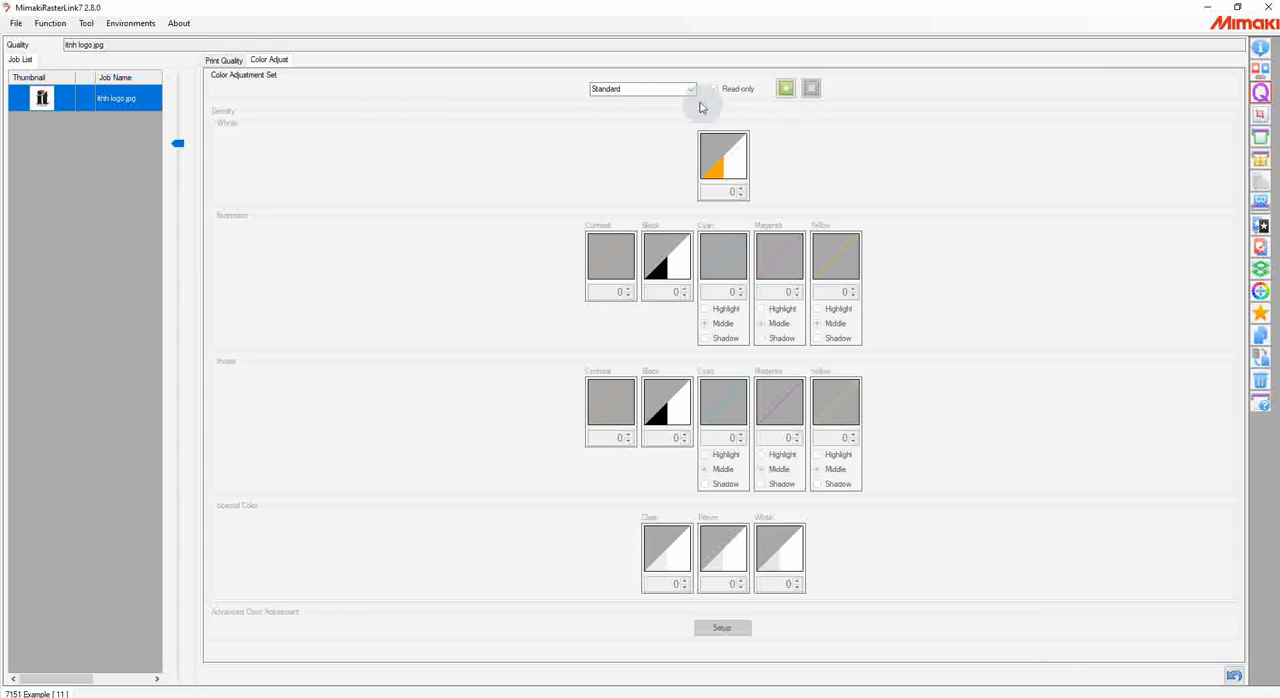
click(630, 89)
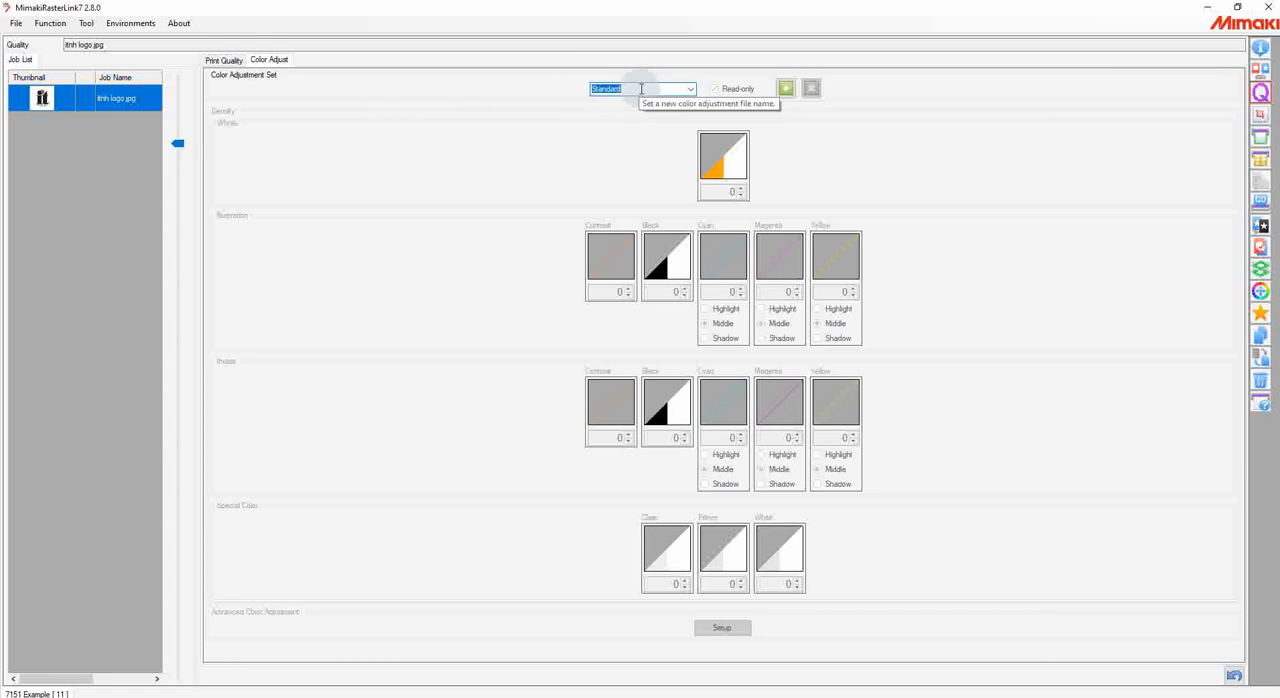
text(test)
click(785, 89)
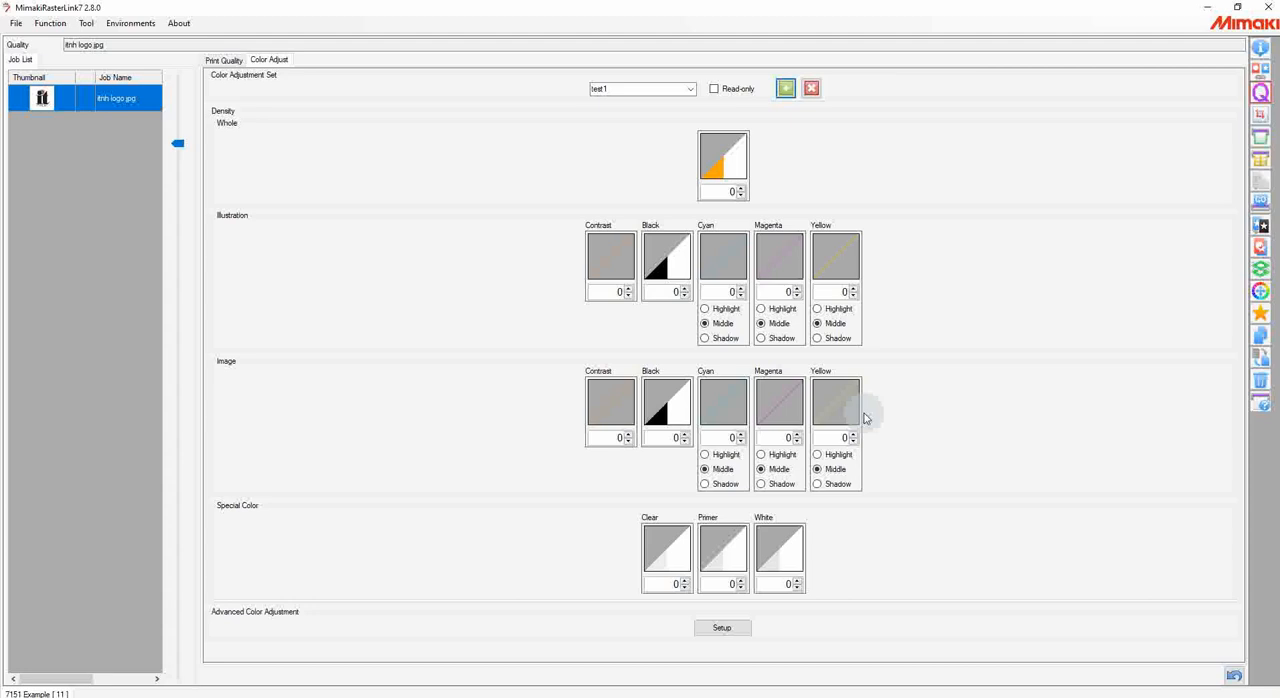
click(229, 64)
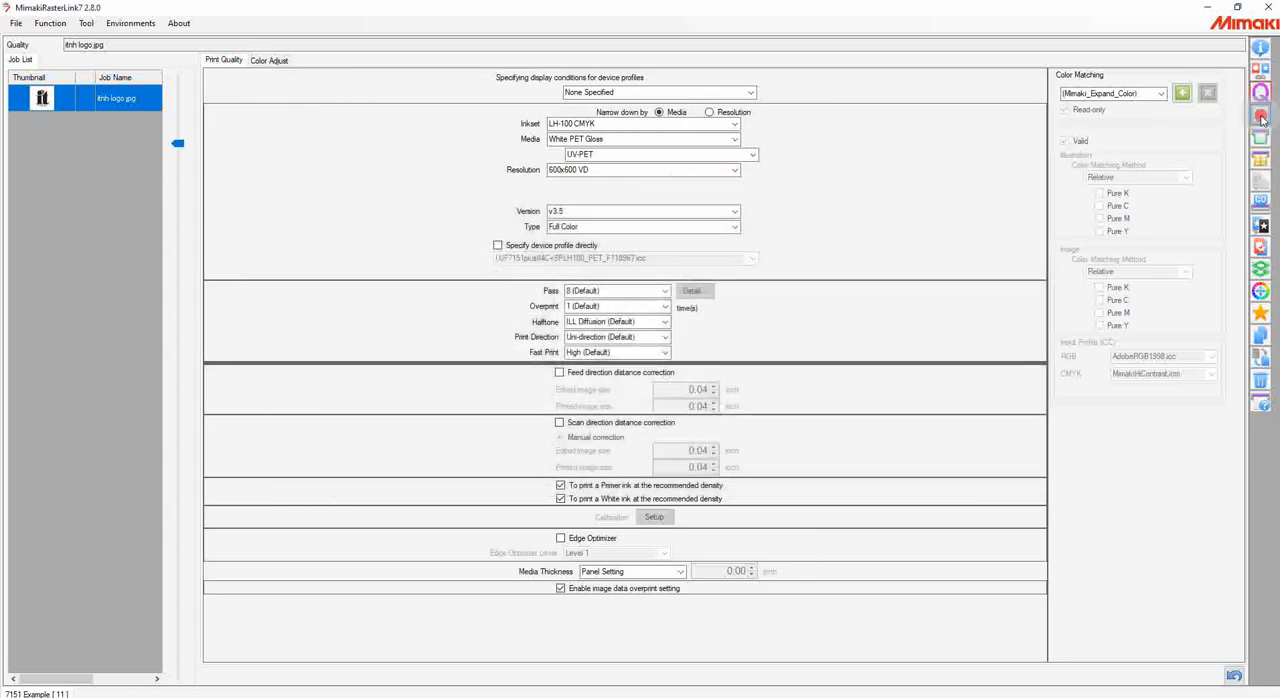
Step: Crop itnh logo.jpg from its upper-left corner, trimming about 0.975 inch off the top and 0.914 inch off the left
click(1261, 118)
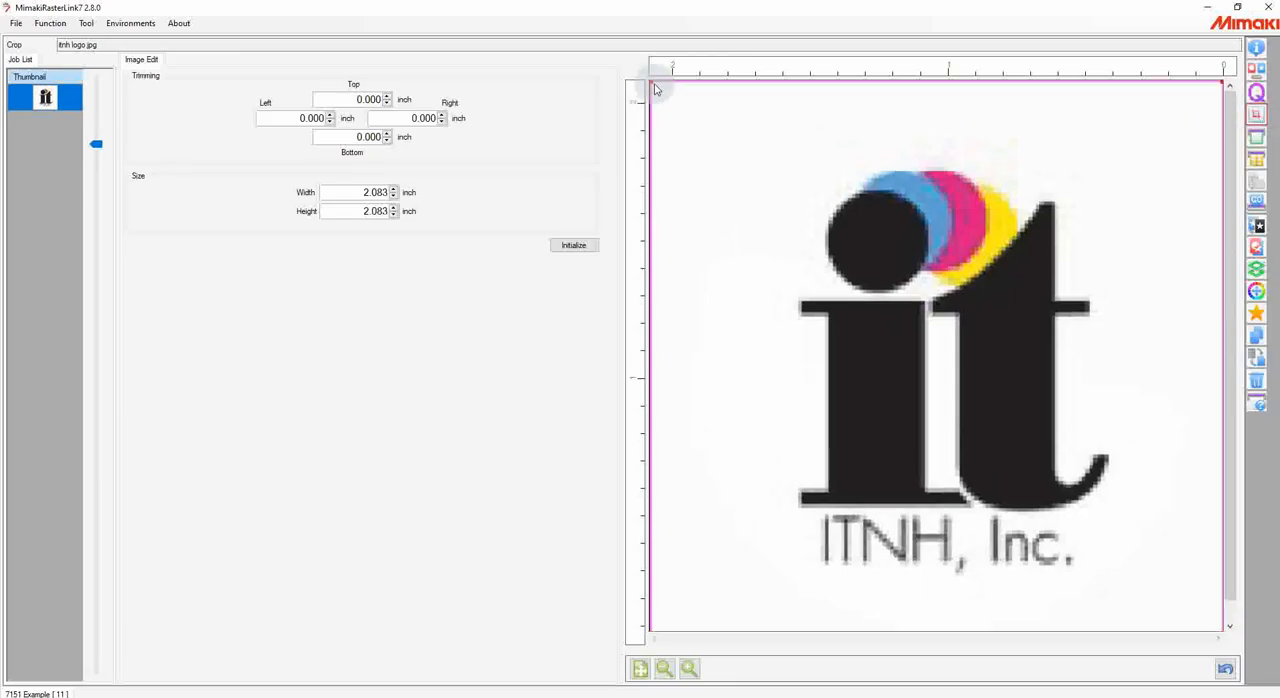
drag(651, 84, 904, 351)
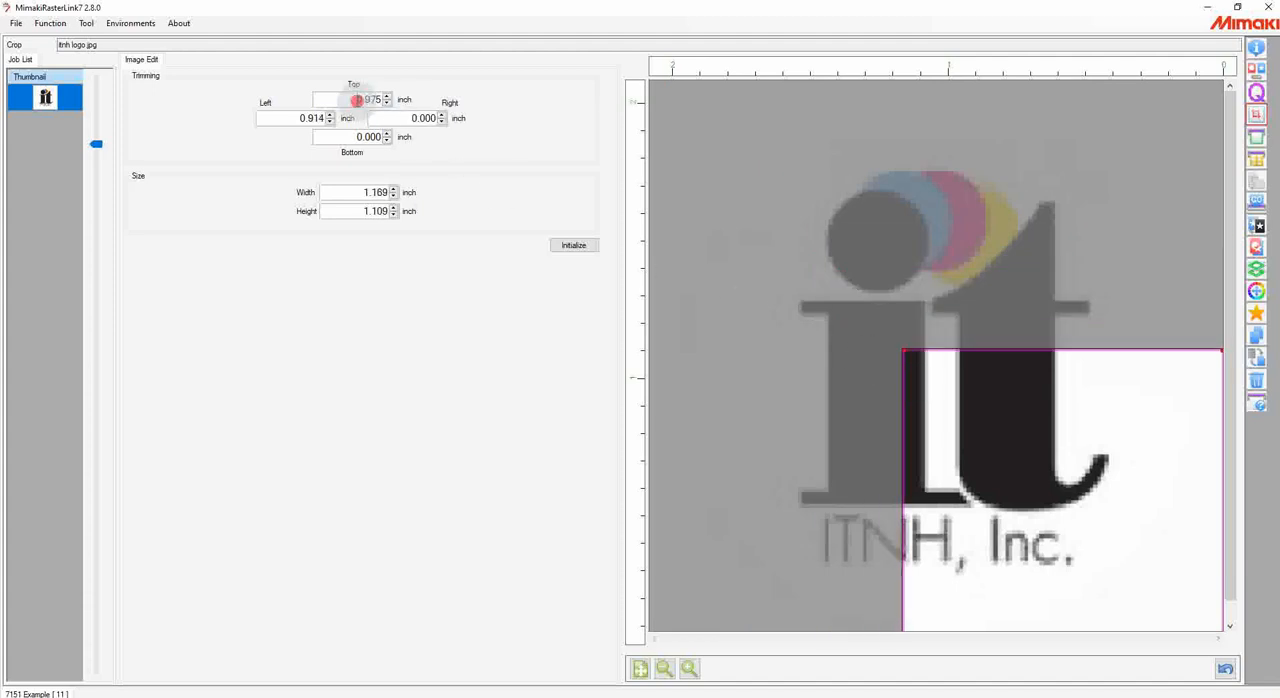
Step: Reset the logo's top and left trimming to 0 inch to restore the full image
double_click(366, 100)
text(0)
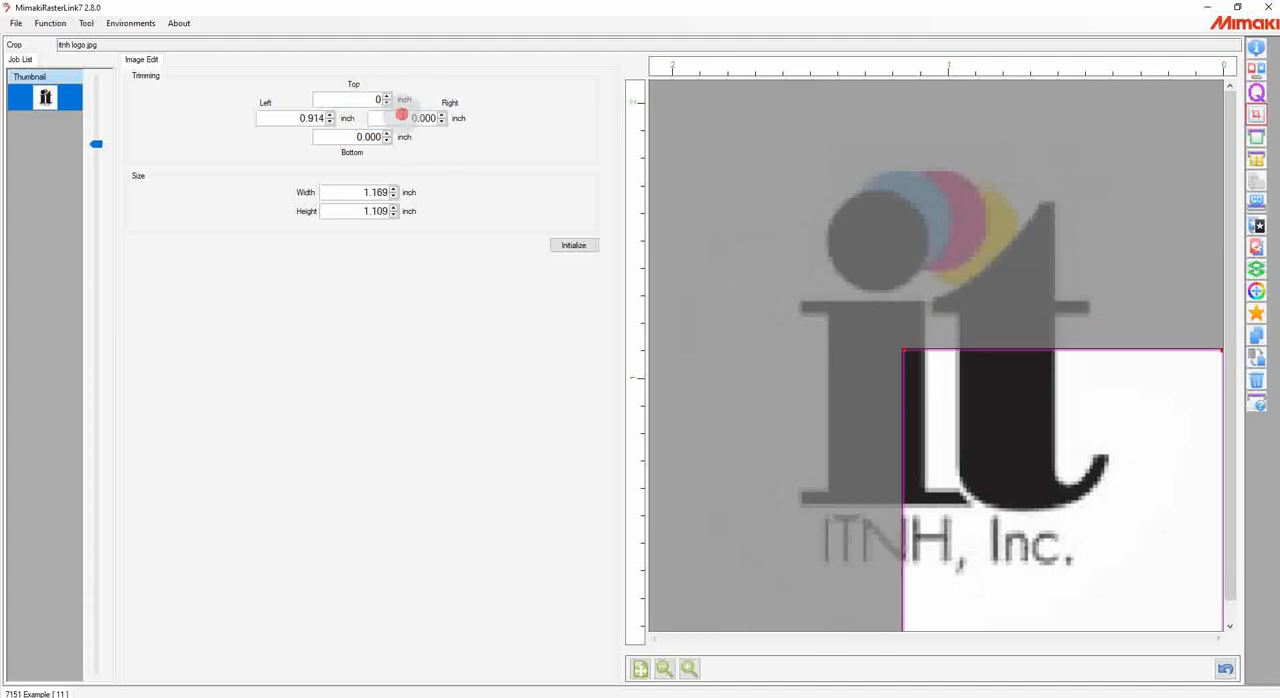
key(Tab)
double_click(295, 117)
text(0)
click(366, 137)
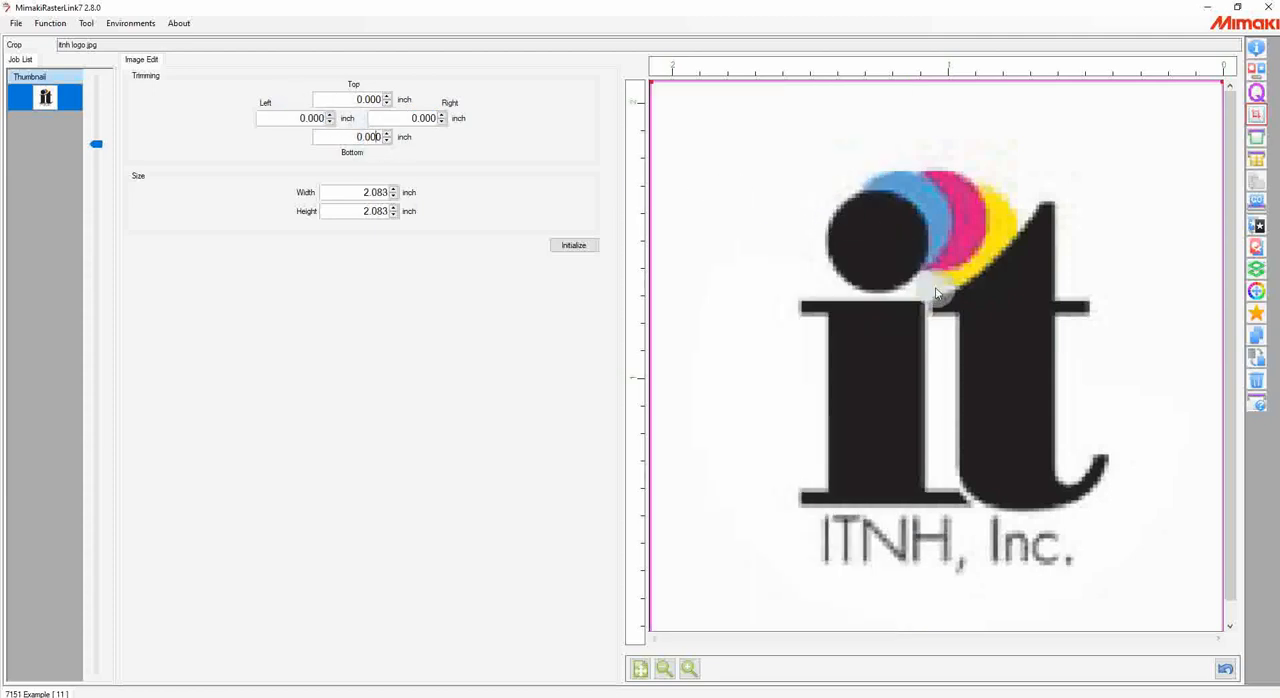
click(664, 668)
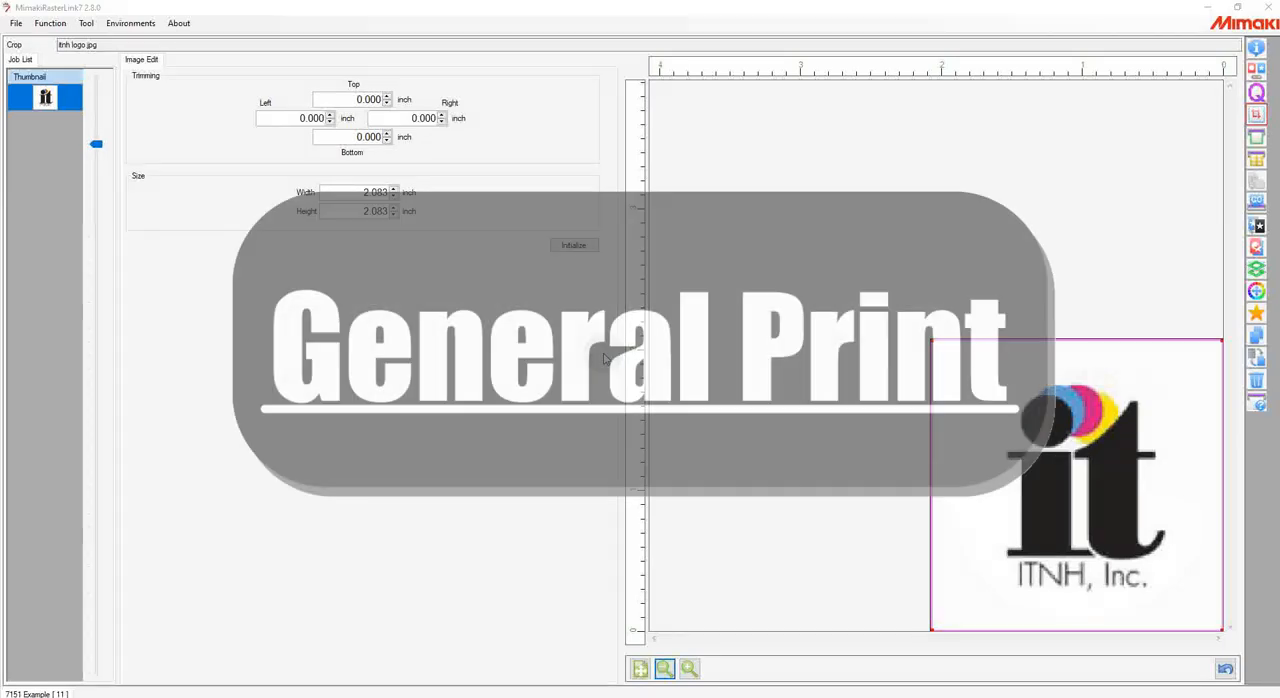
Step: In General Print, move the logo on the print area to about 3.871 inch scan and 7.914 inch feed
click(1258, 140)
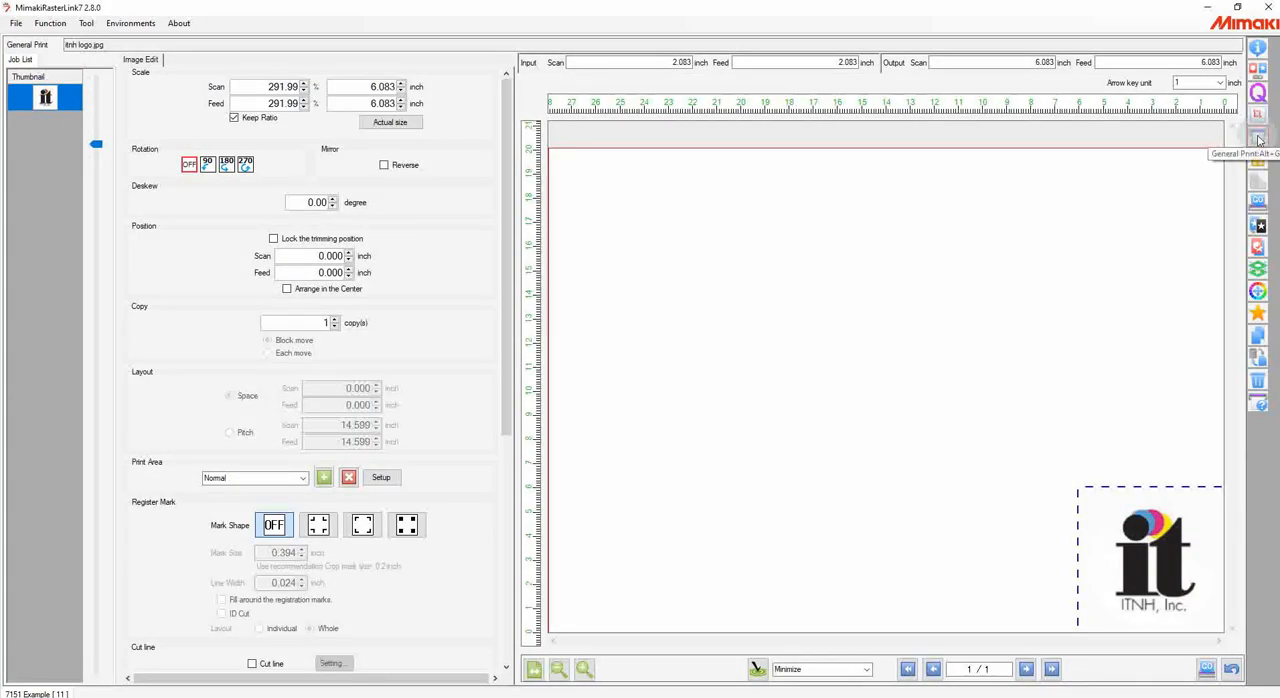
click(1249, 143)
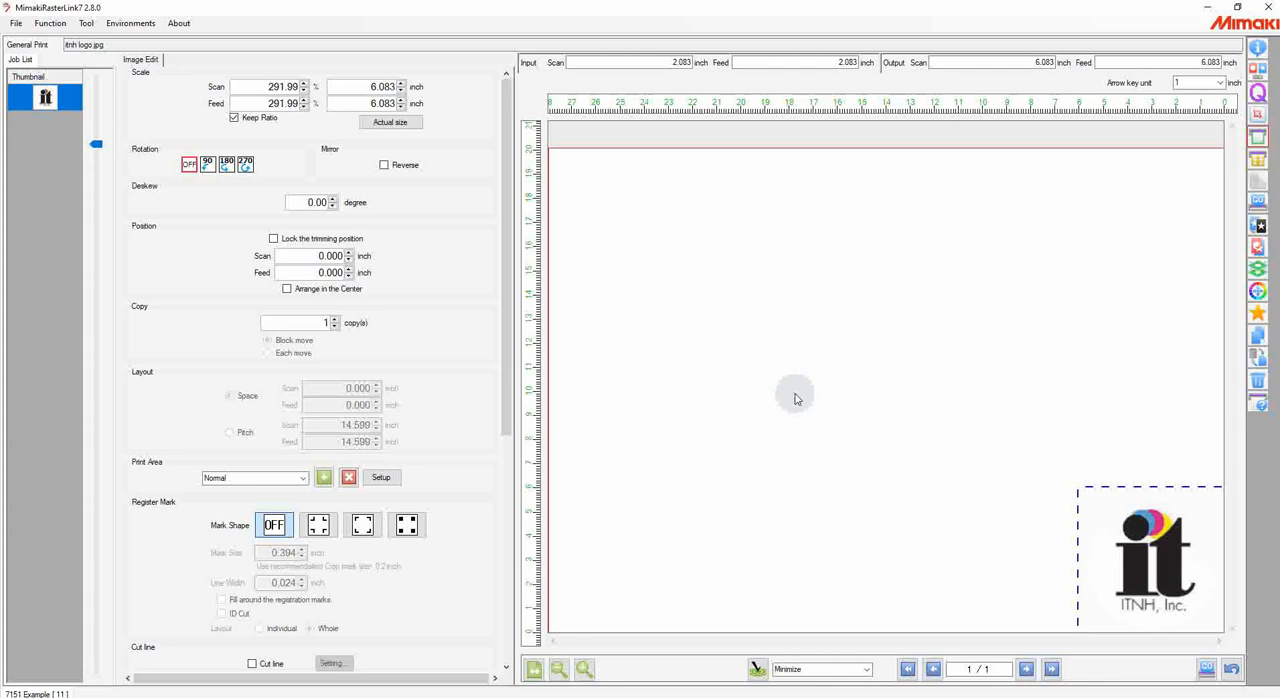
click(558, 669)
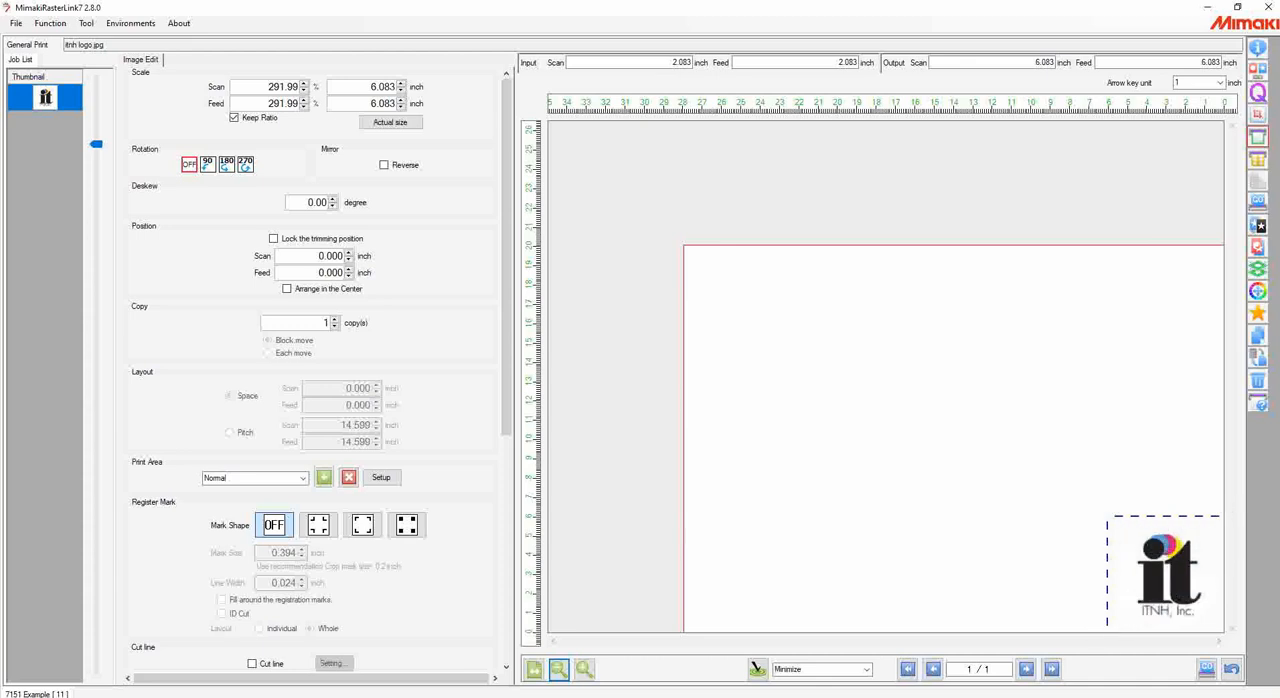
drag(1186, 563, 1098, 421)
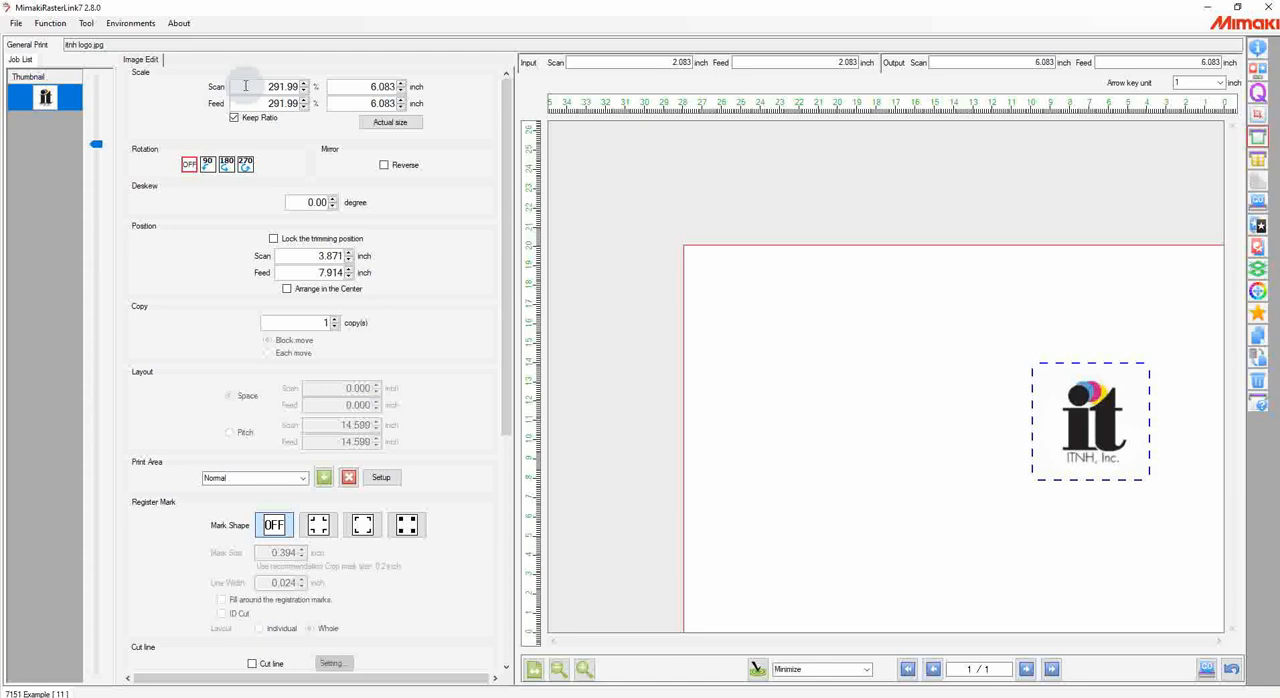
Step: Examine the logo's scan scale and position values in the General Print settings
drag(244, 86, 338, 93)
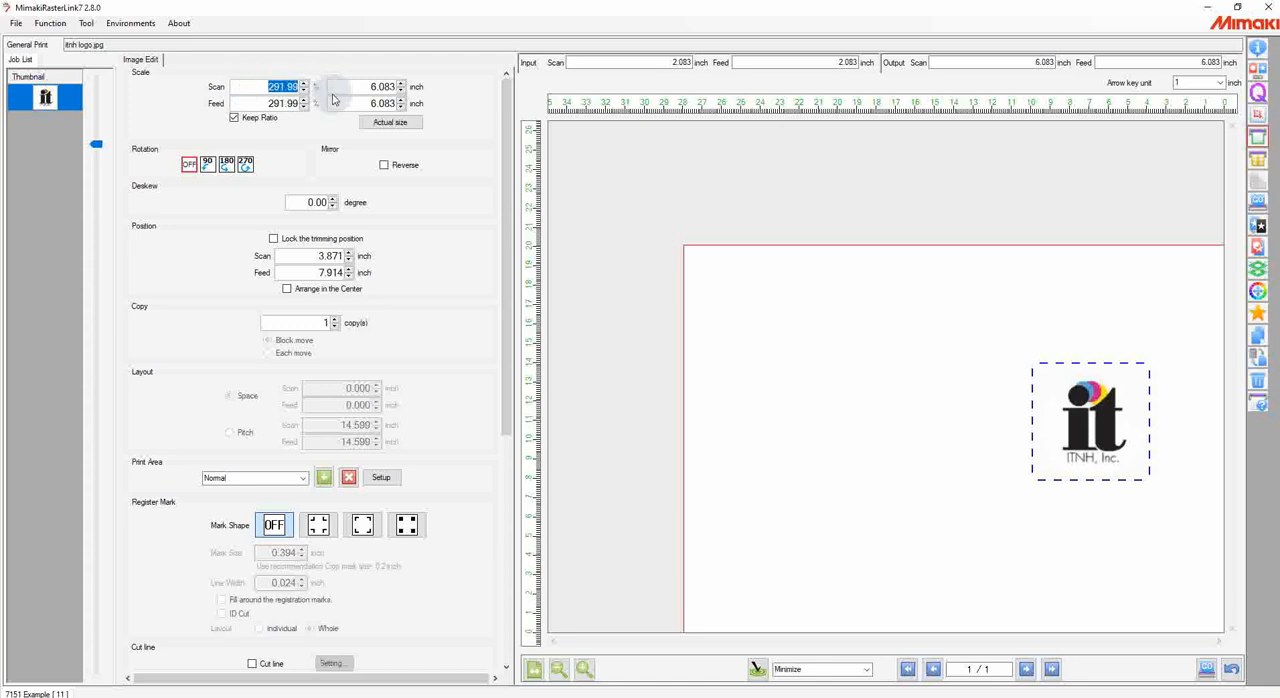
drag(314, 255, 345, 256)
drag(262, 86, 305, 82)
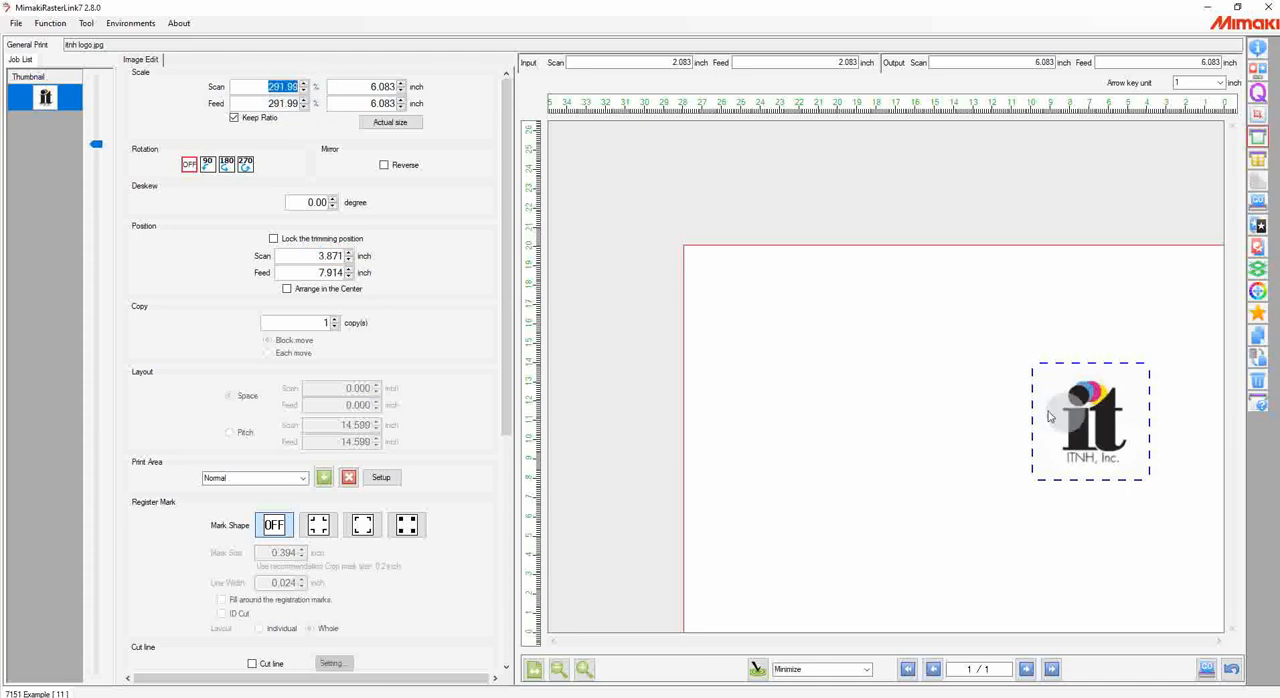
Step: Set the logo's print position to 0 inch in both scan and feed
drag(310, 257, 343, 271)
text(0)
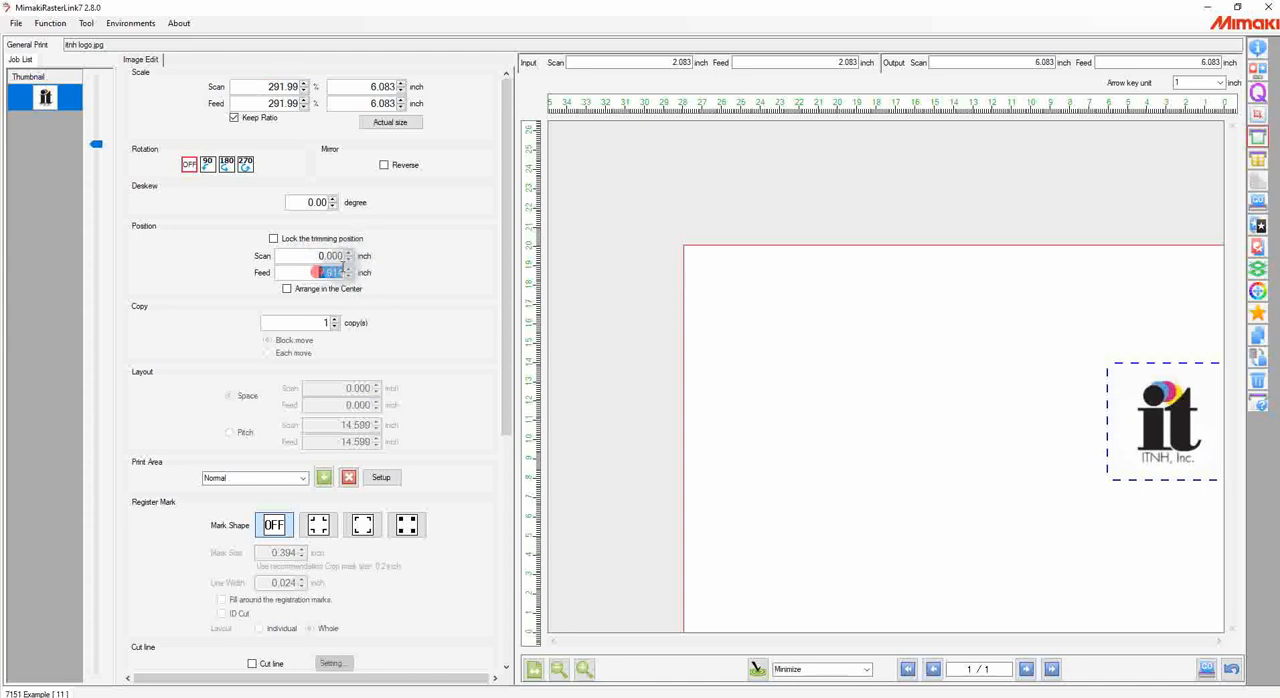
text(0)
key(Return)
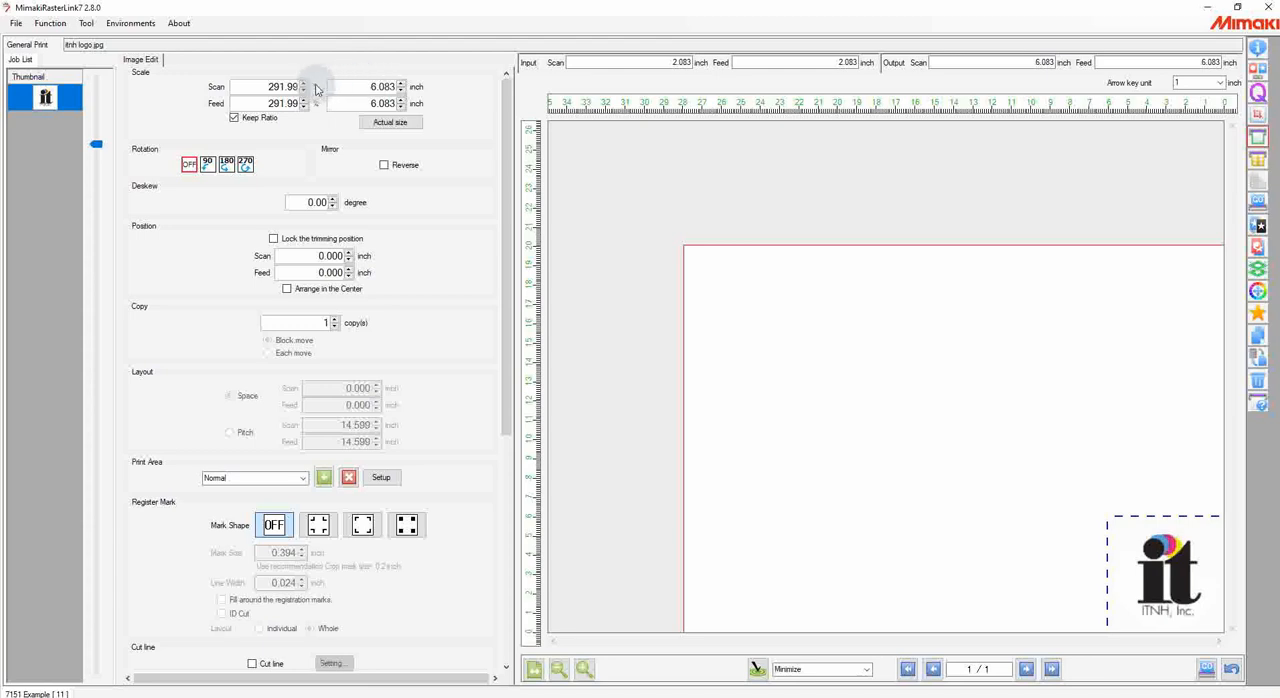
Step: Try a 90-degree rotation and a mirror reversal on the logo, turning each one off again
click(207, 163)
click(190, 164)
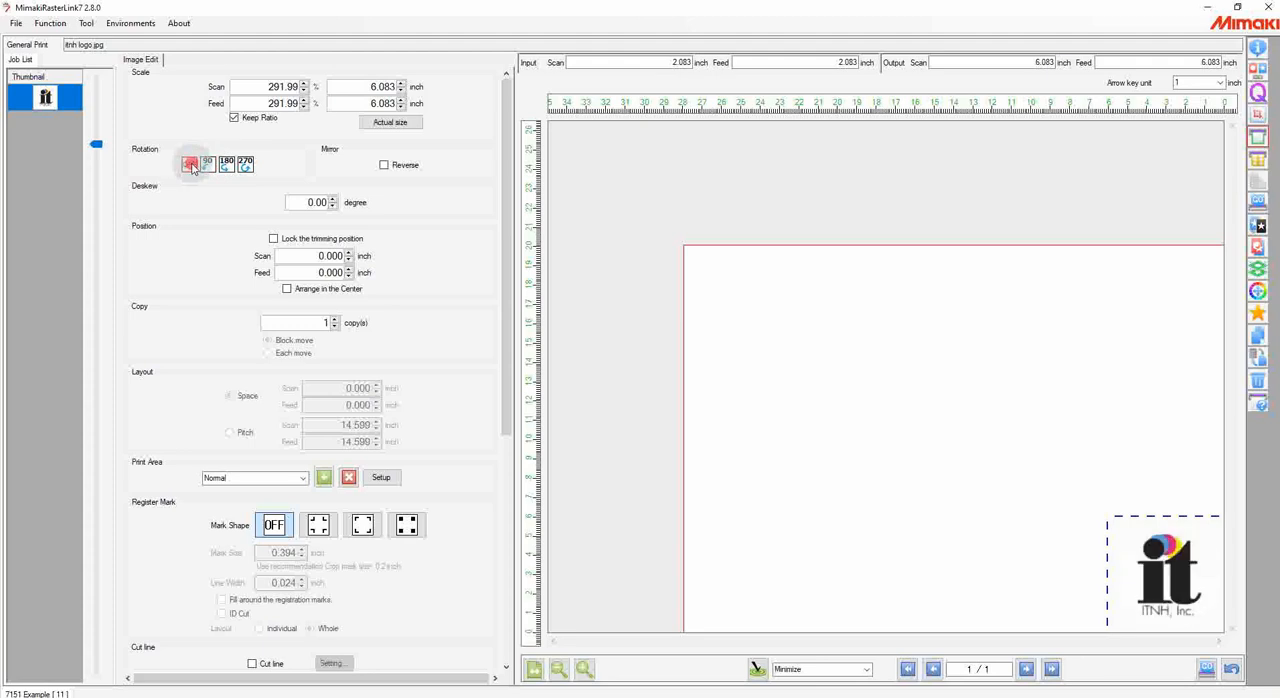
click(384, 166)
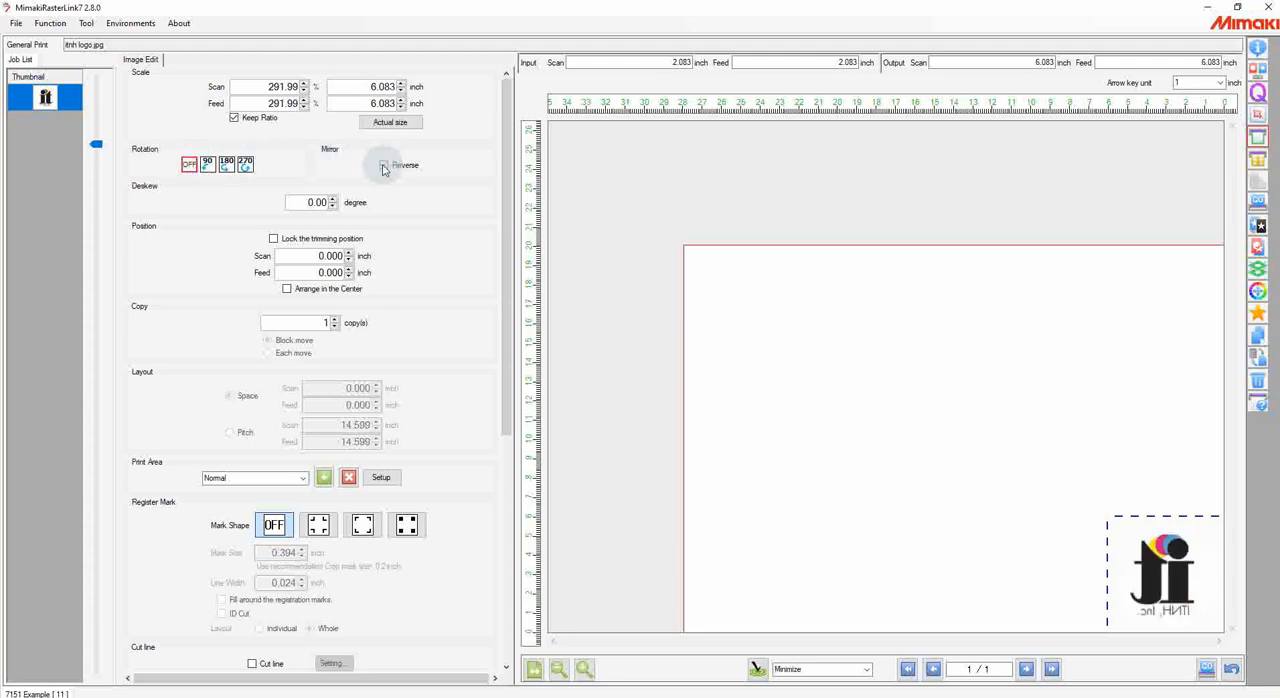
click(384, 166)
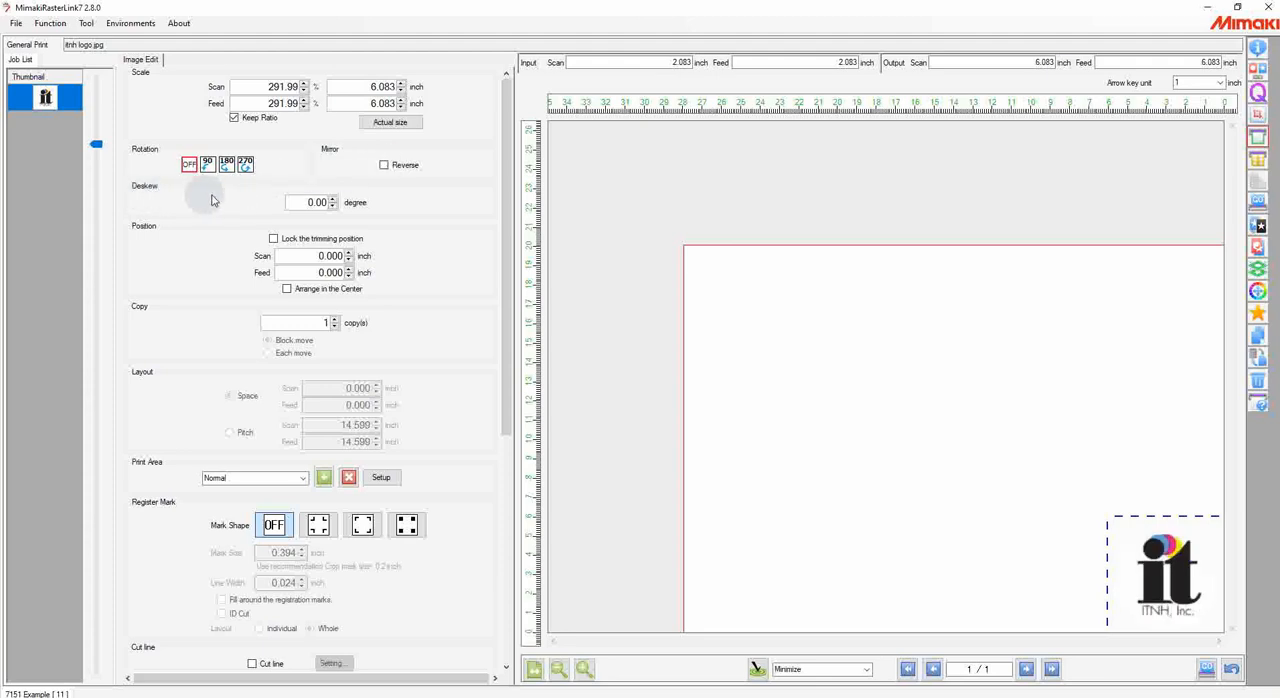
Step: Try deskewing the logo by about 15 degrees and set the deskew angle back to 0
double_click(312, 203)
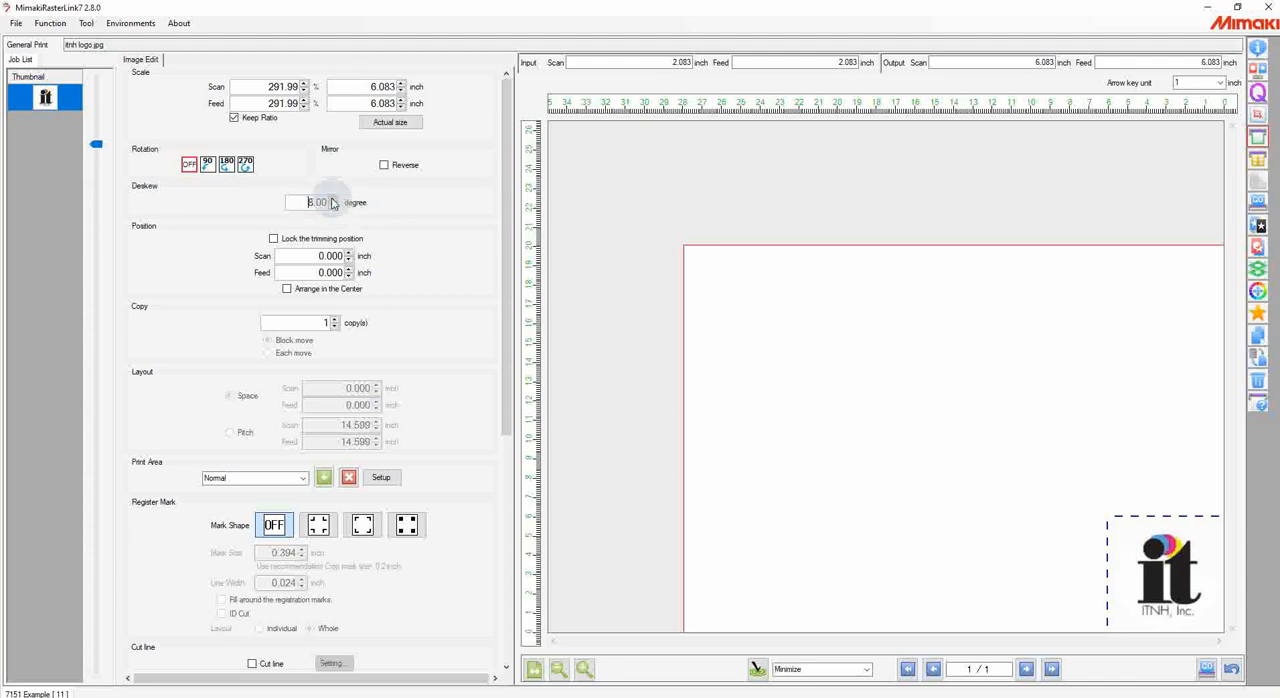
click(332, 199)
click(332, 199)
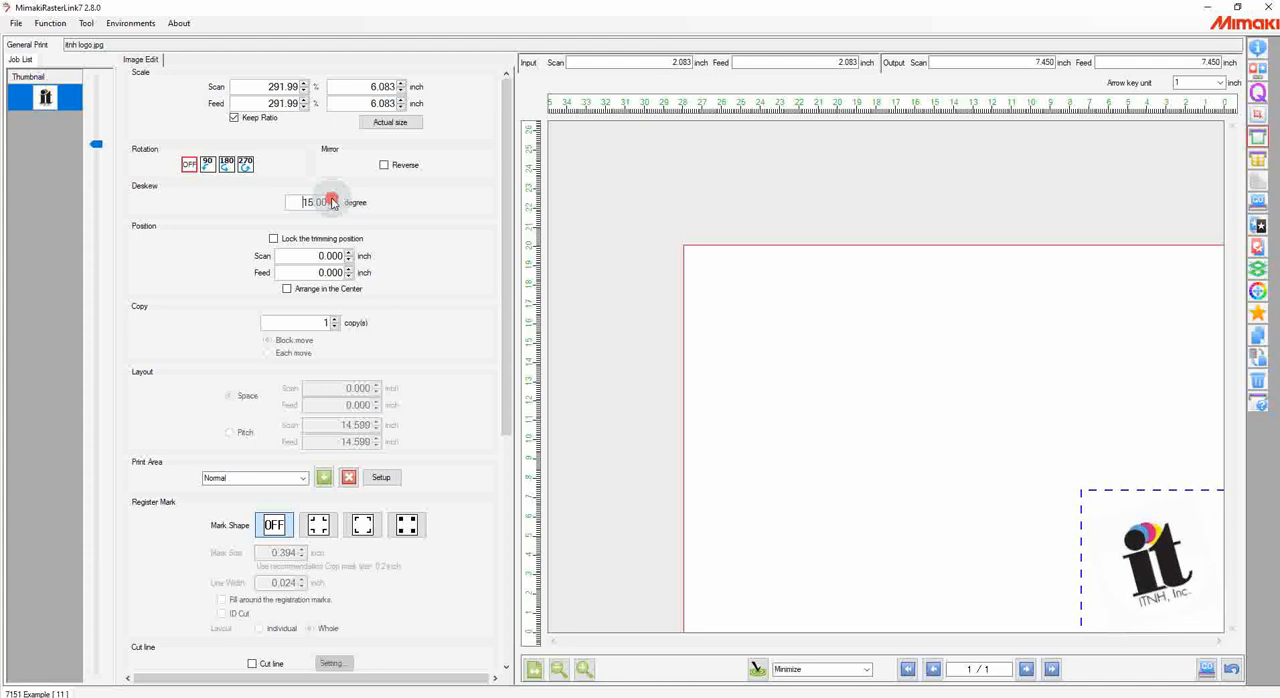
drag(300, 202, 357, 191)
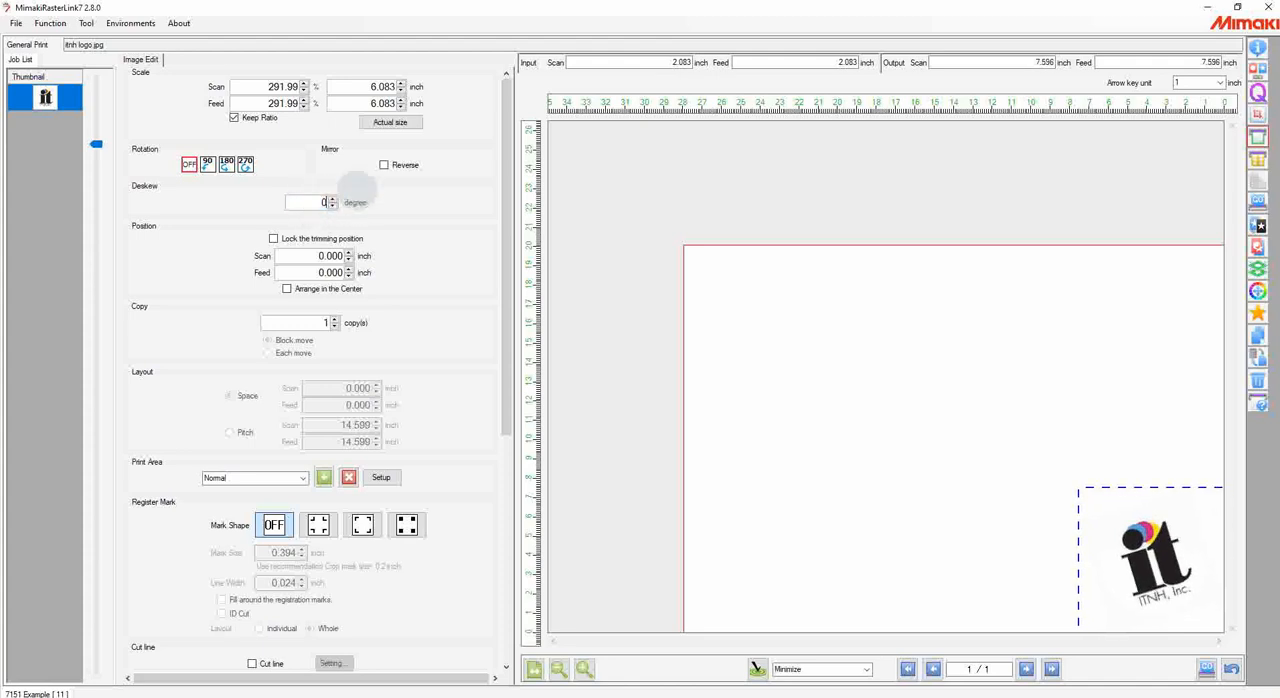
text(0)
Step: Set the logo's position to 1.000 inch in both scan and feed
scroll(357, 190, down, 2)
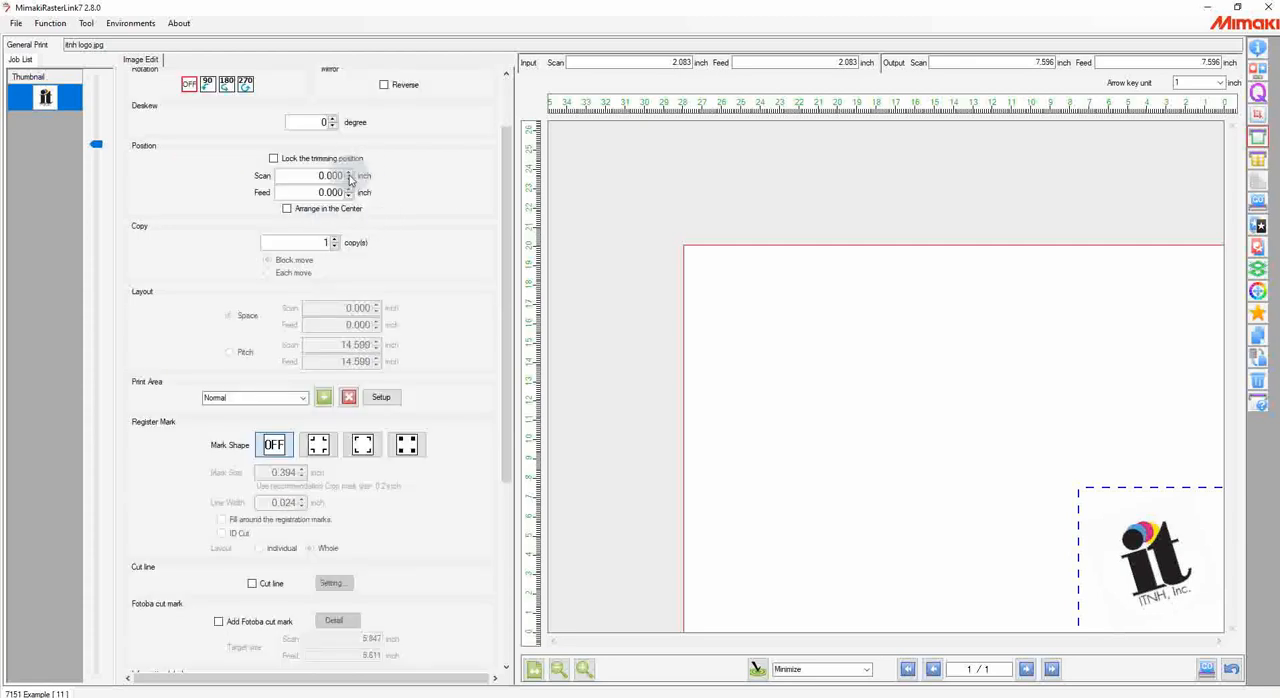
click(348, 172)
click(349, 189)
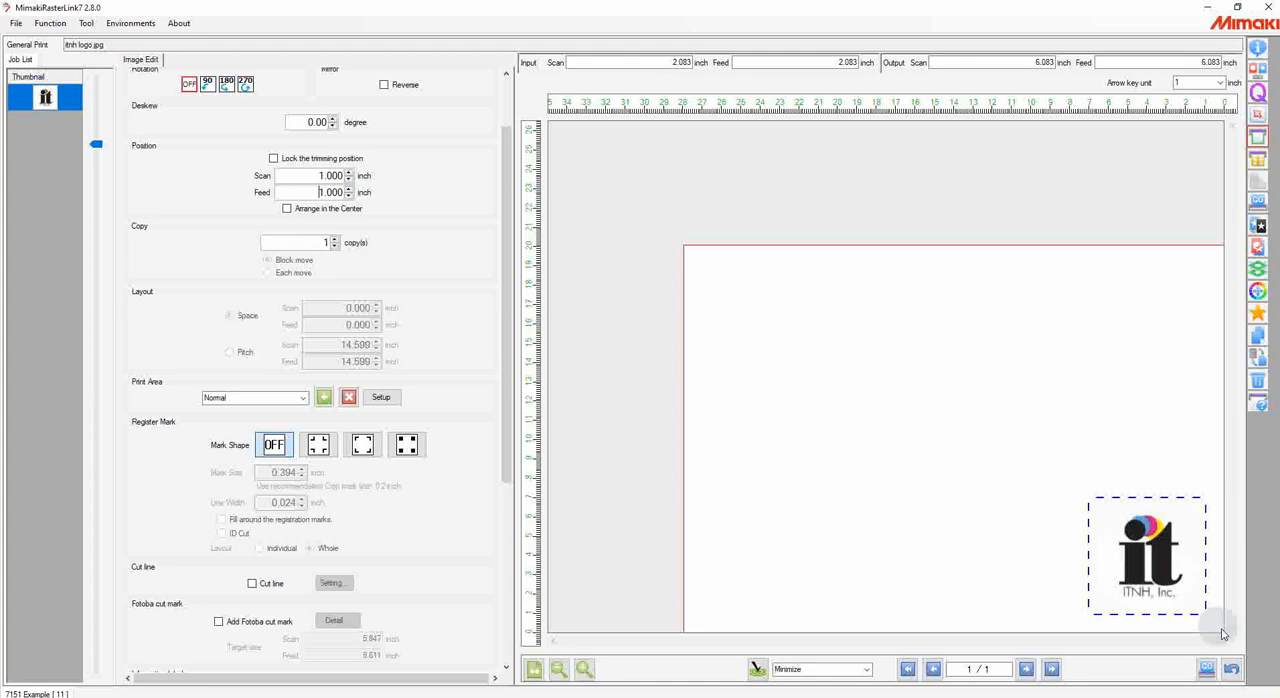
Step: Lay out 8 copies of the logo with 0.250 inch of space between them in scan and feed
click(336, 240)
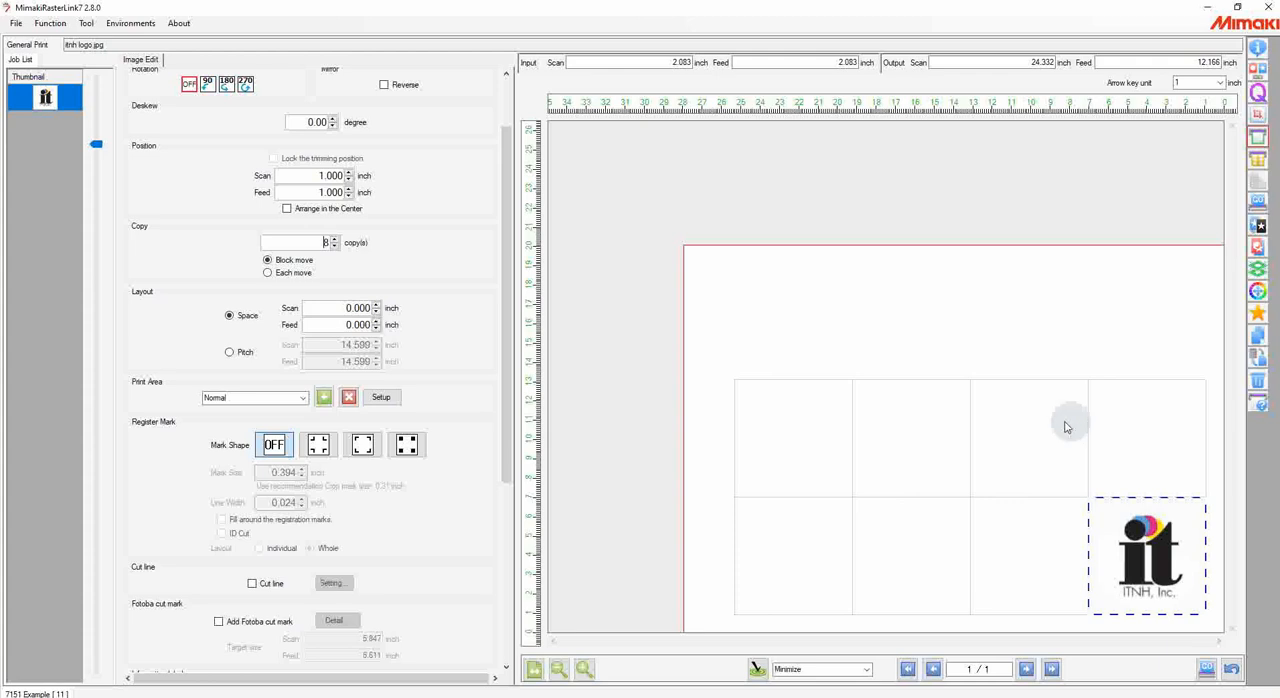
double_click(358, 308)
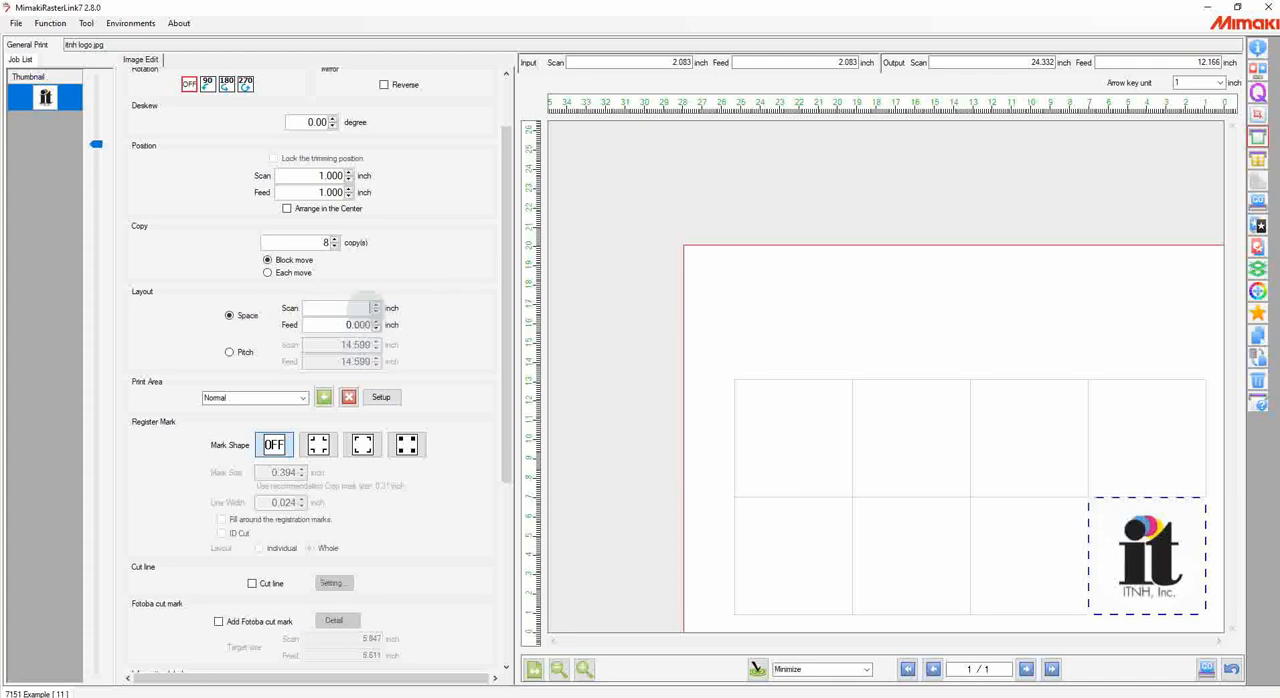
text(5)
click(360, 325)
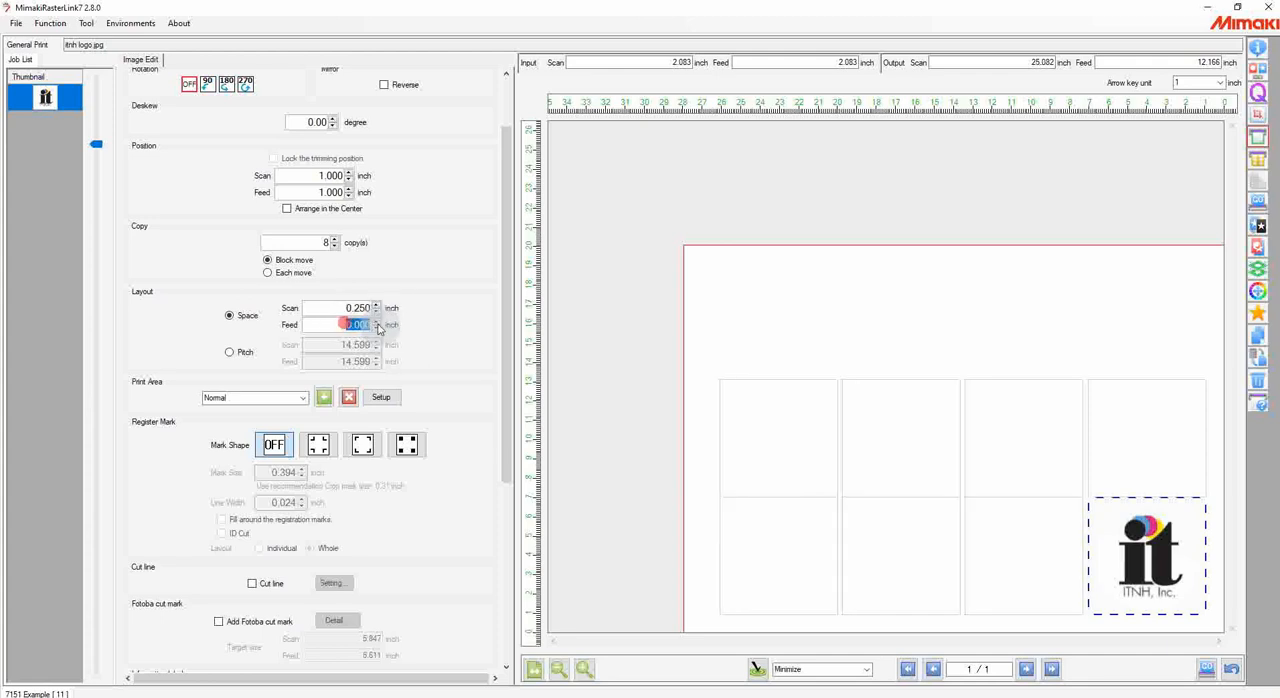
click(351, 307)
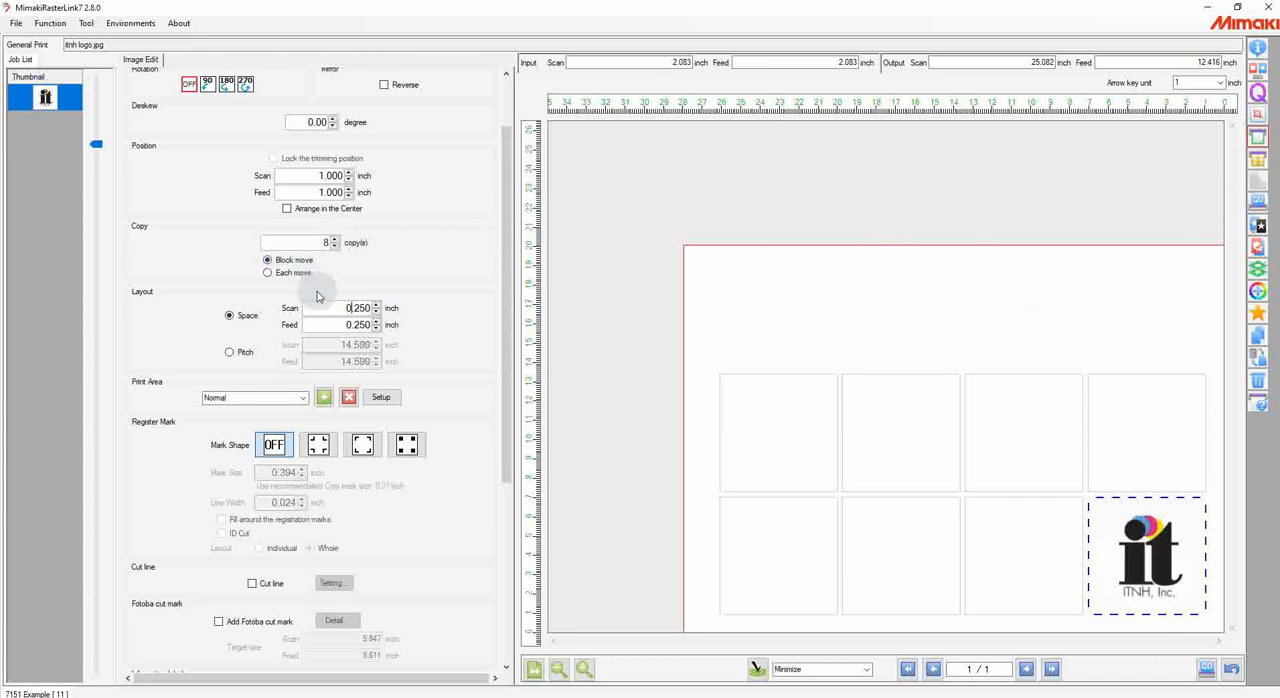
Step: Reduce the logo's number of copies to 1
double_click(322, 243)
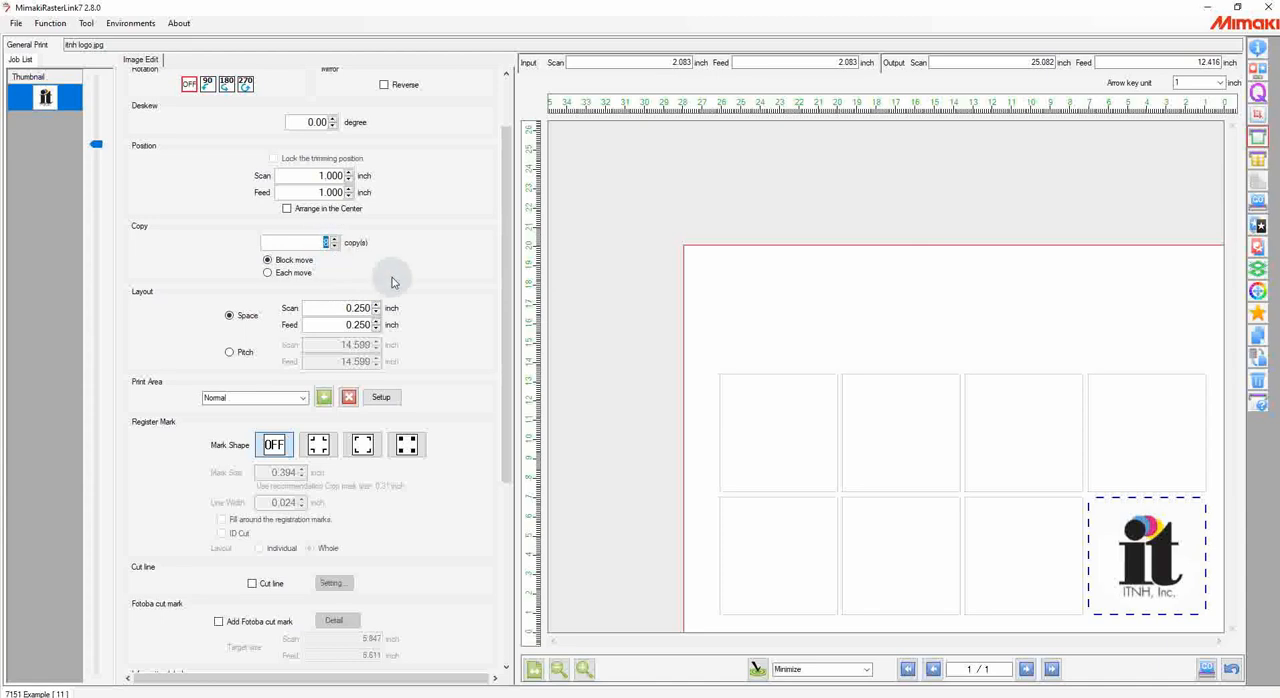
text(1)
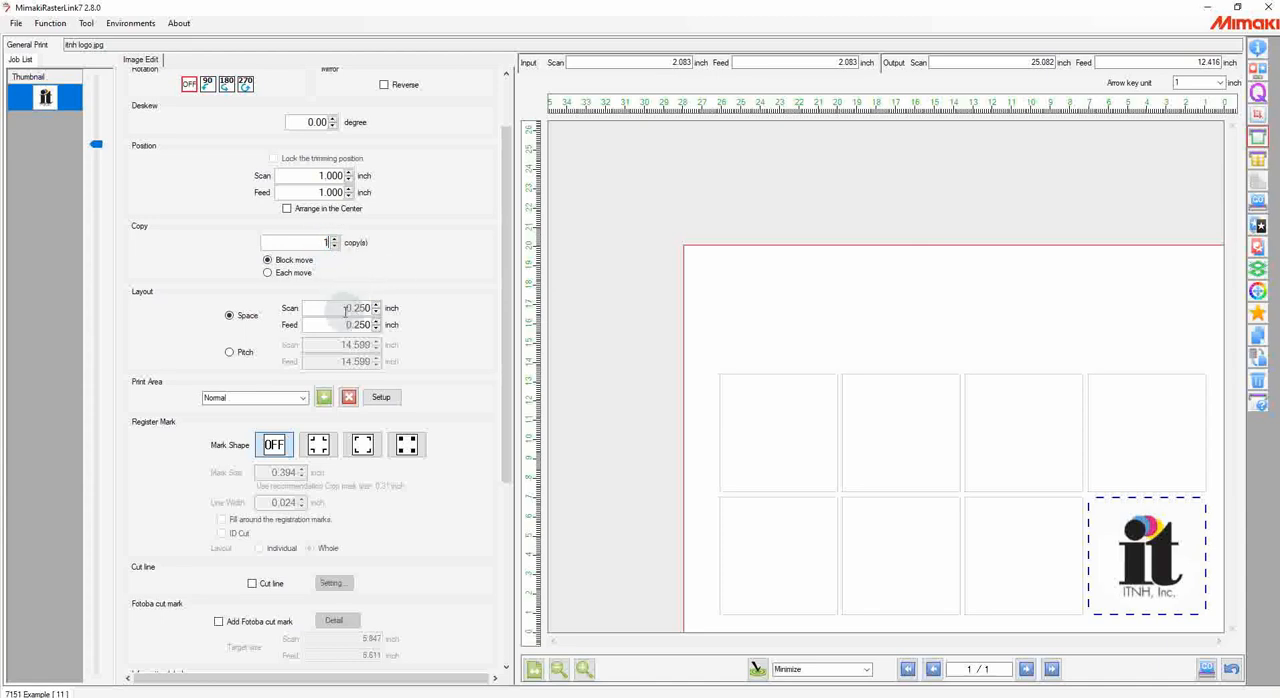
click(343, 306)
Step: Try the first corner-shaped register mark around the logo and turn the register marks off again
drag(503, 206, 508, 284)
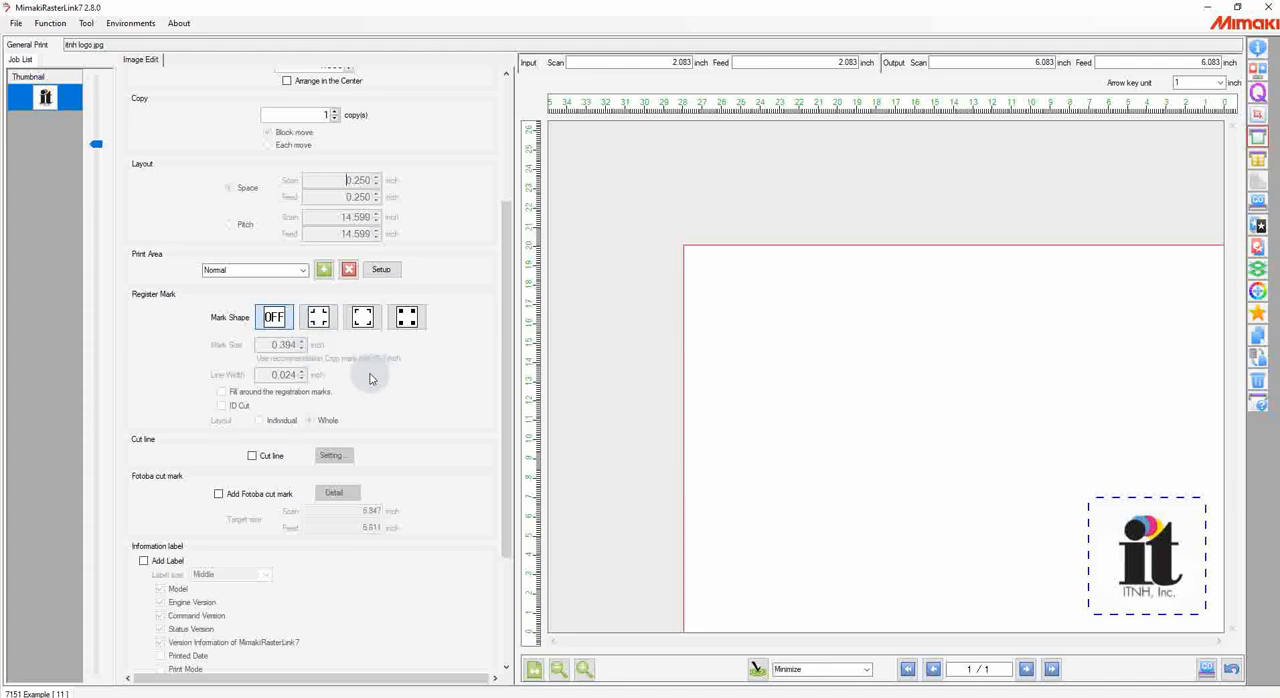
click(318, 320)
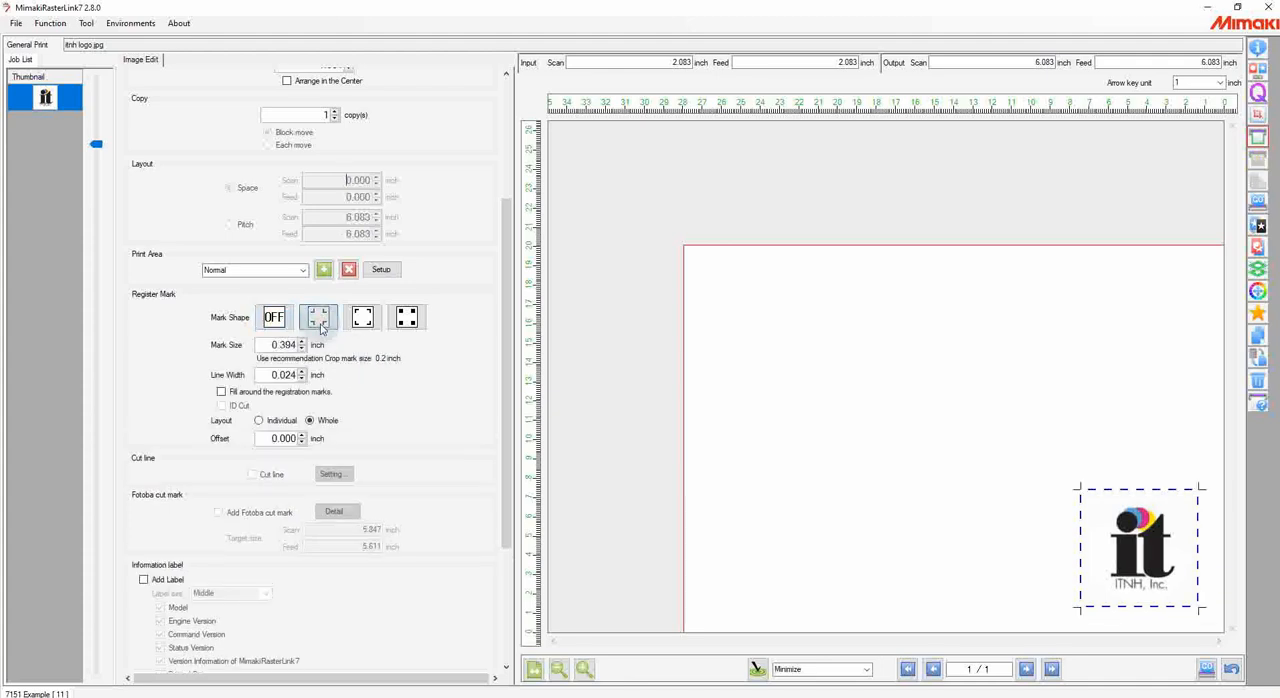
click(273, 318)
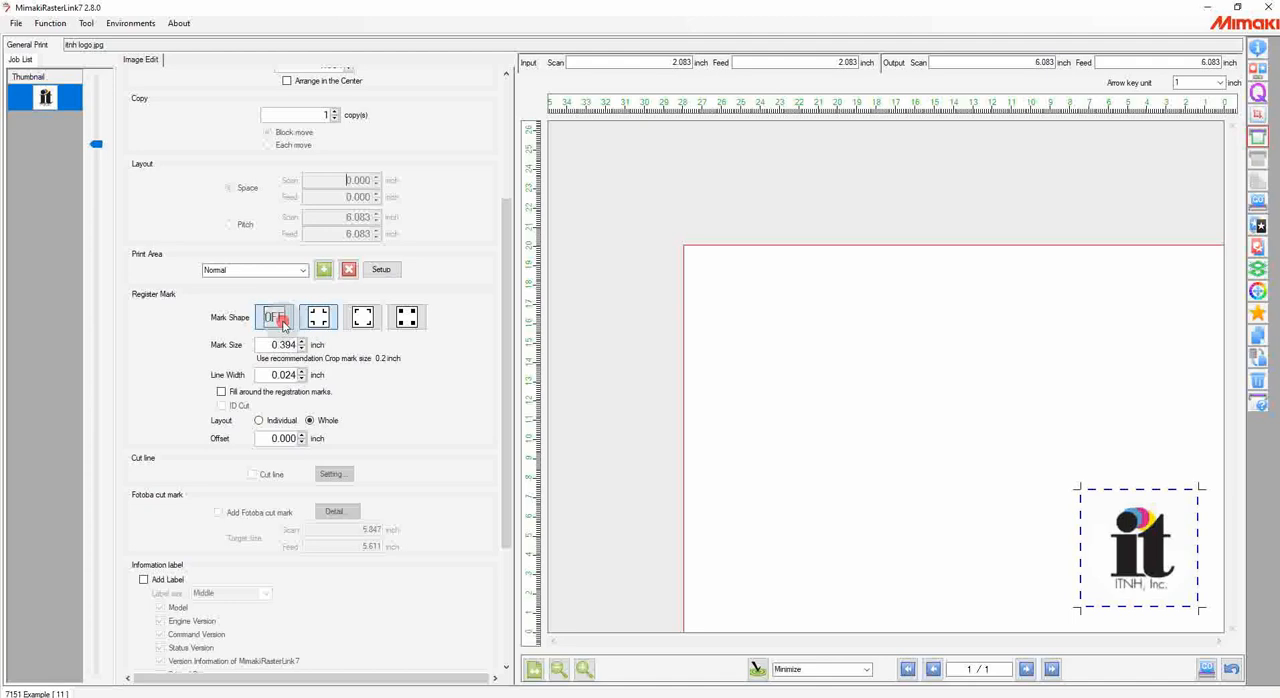
Step: Open the Jig Print function for the logo and enable jig printing with the "Create a Jig!" jig
drag(508, 334, 512, 444)
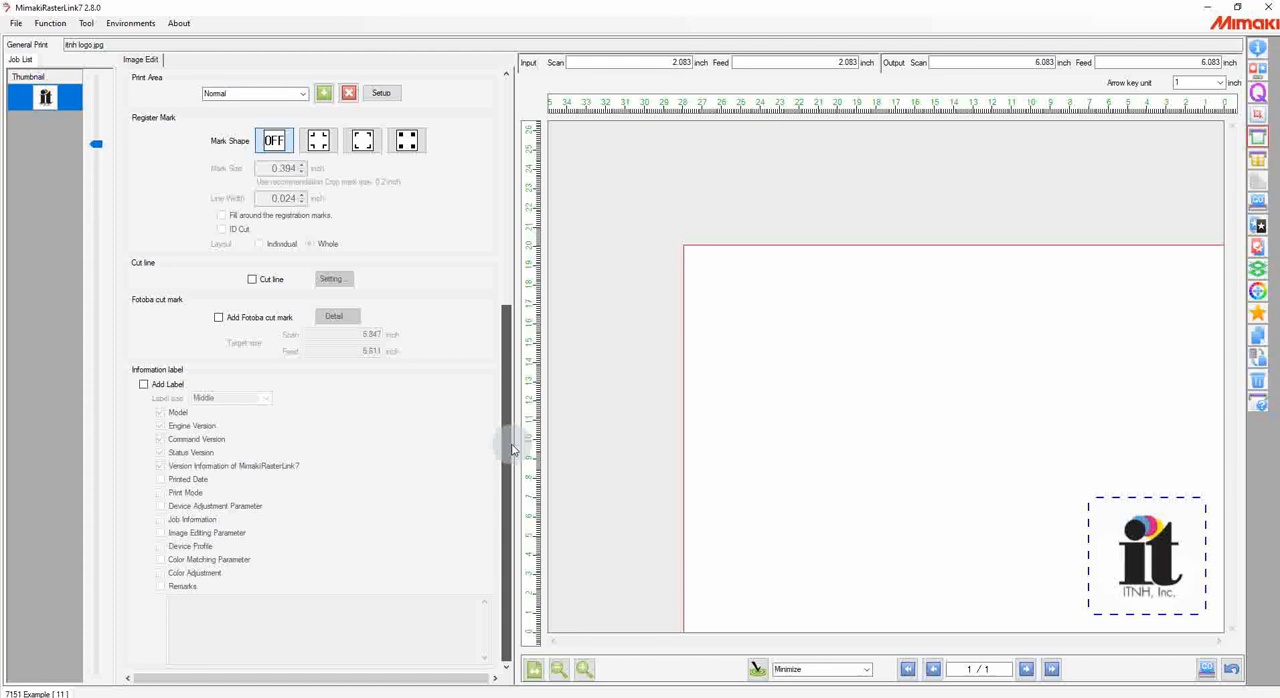
drag(507, 435, 547, 186)
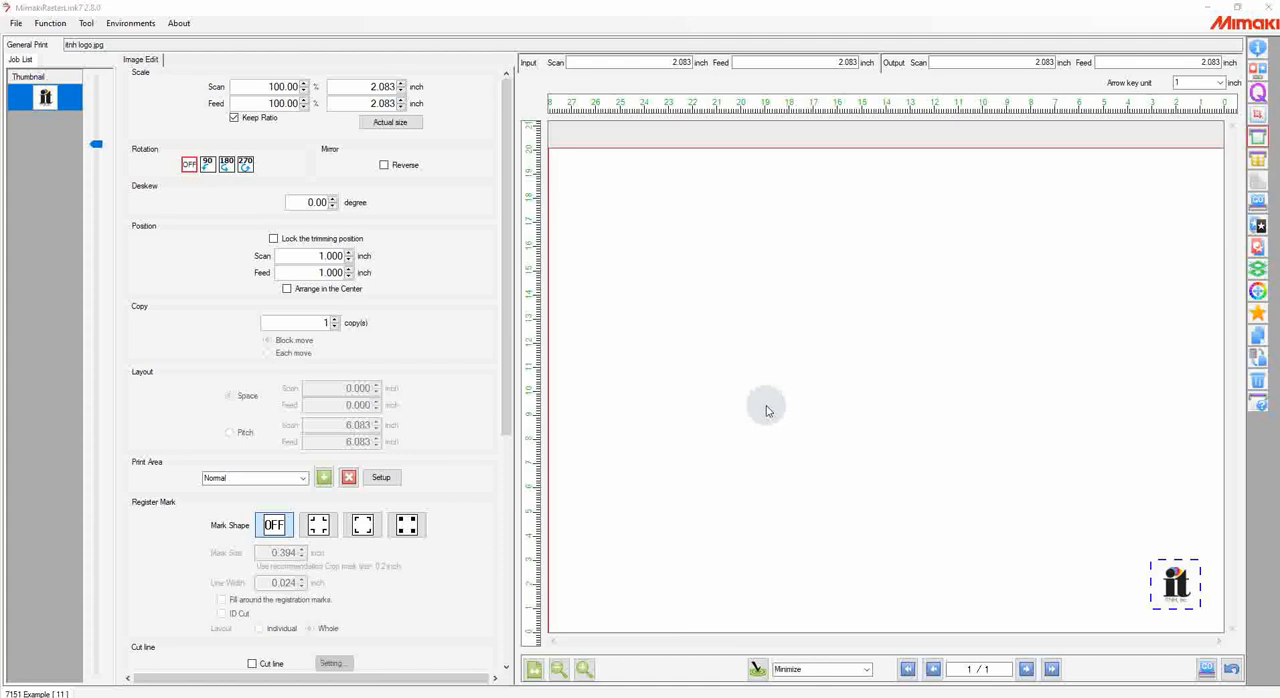
click(1258, 165)
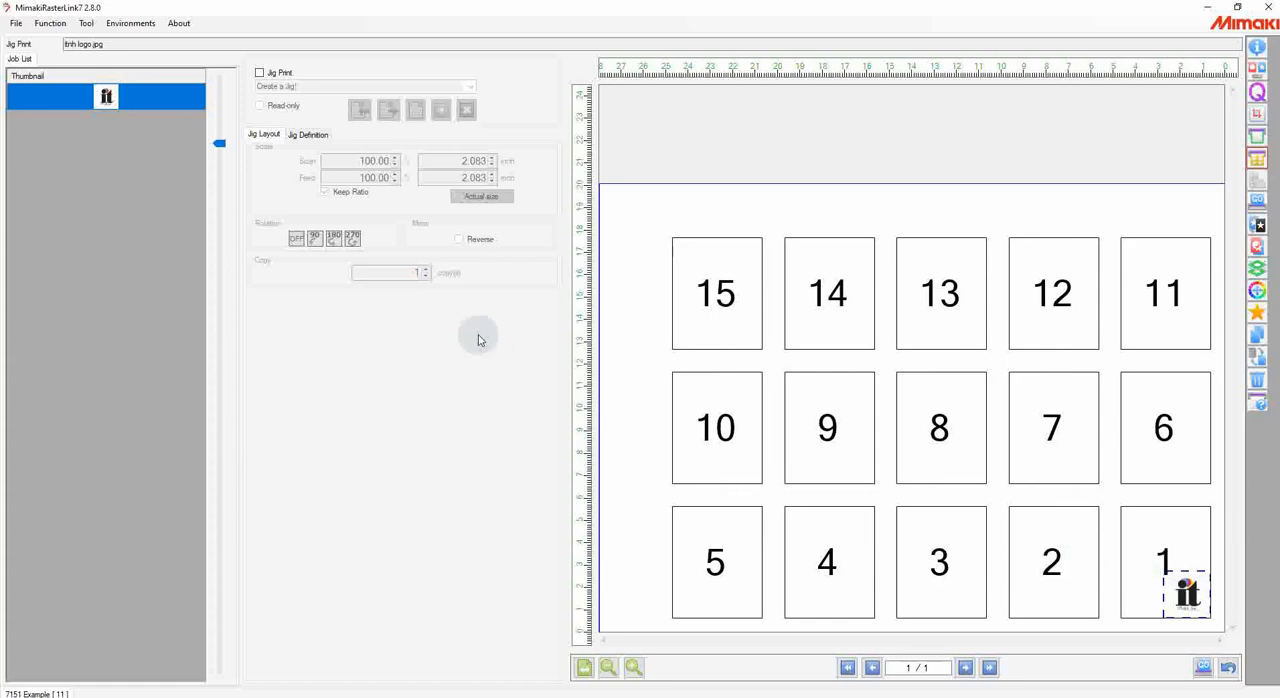
click(259, 75)
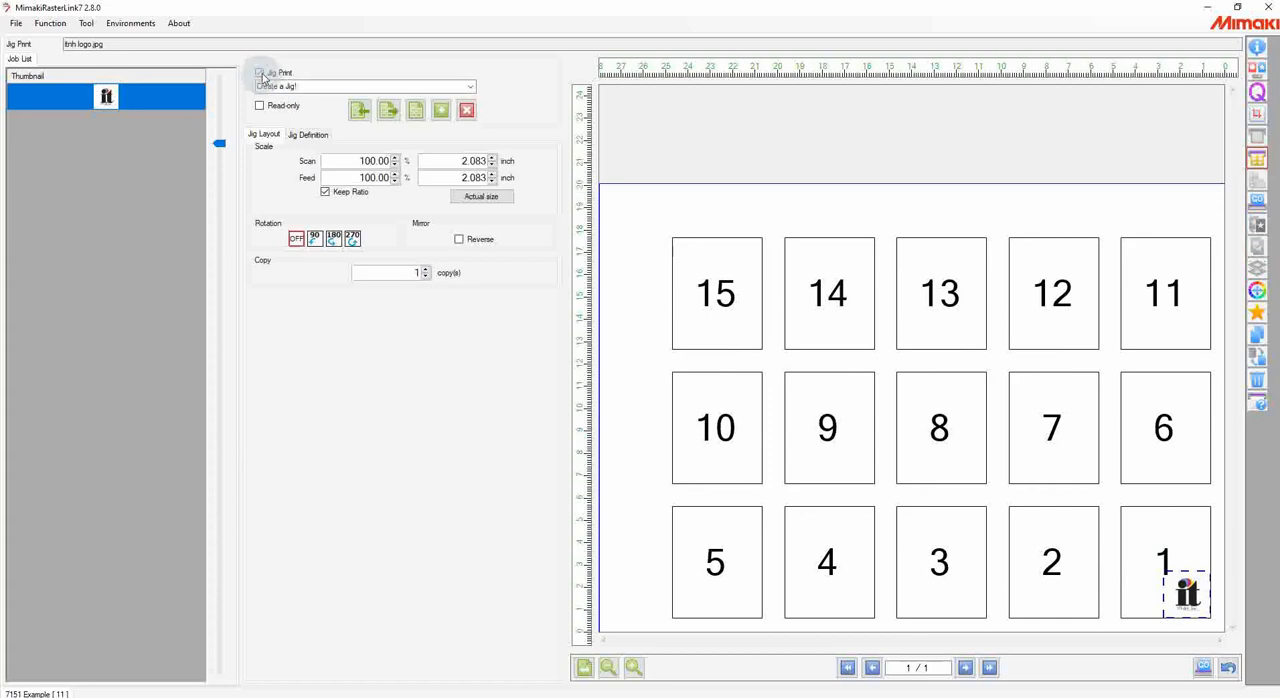
click(470, 87)
click(471, 88)
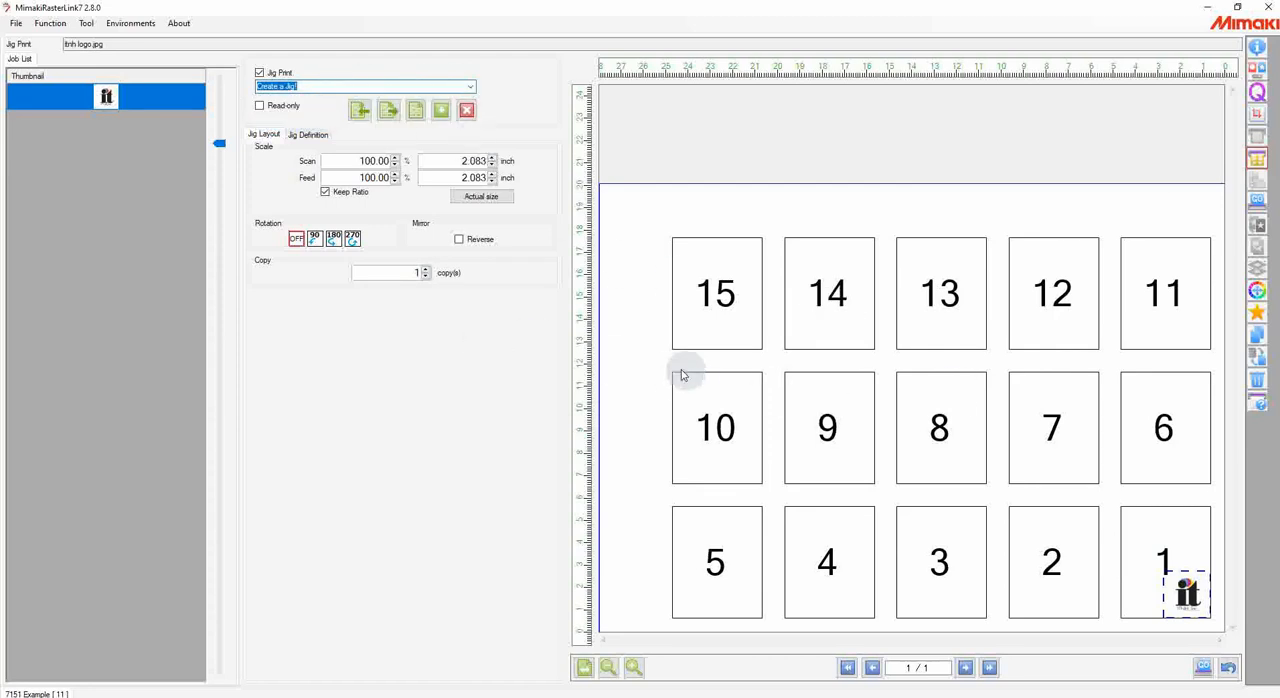
Step: Set the jig layout to 15 copies so the logo fills every slot
click(428, 270)
click(428, 270)
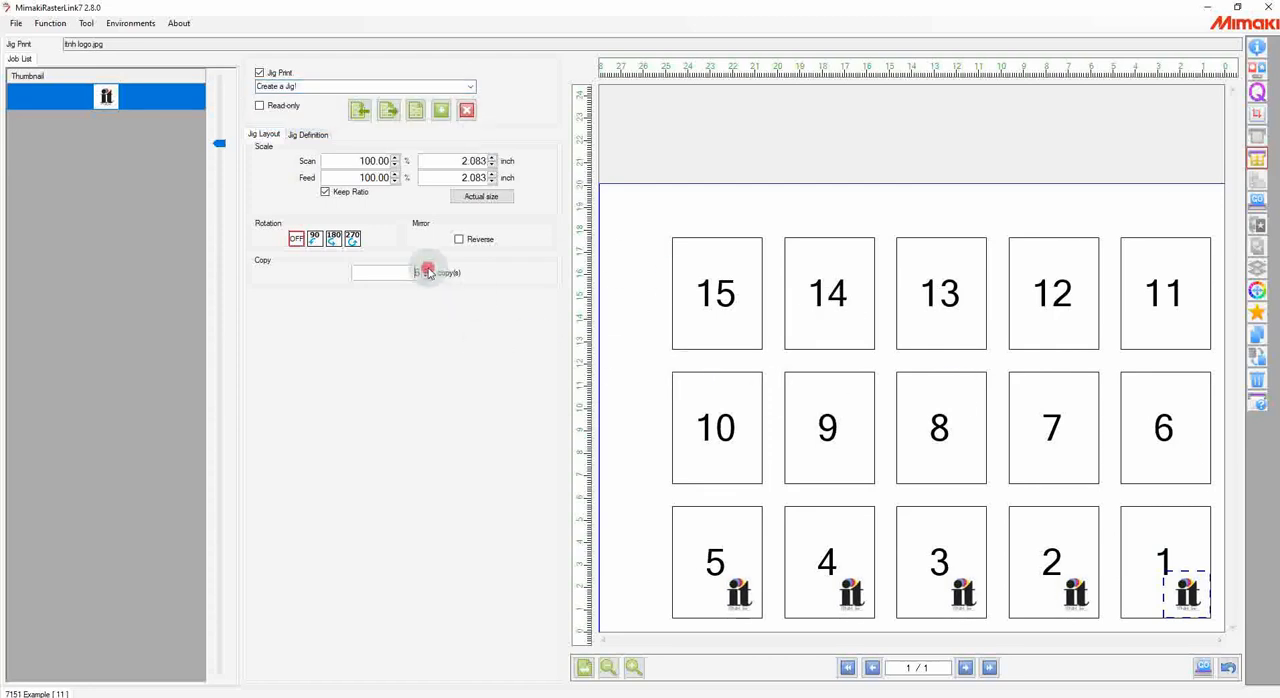
click(428, 270)
click(428, 270)
click(428, 270)
click(428, 270)
click(428, 270)
click(428, 270)
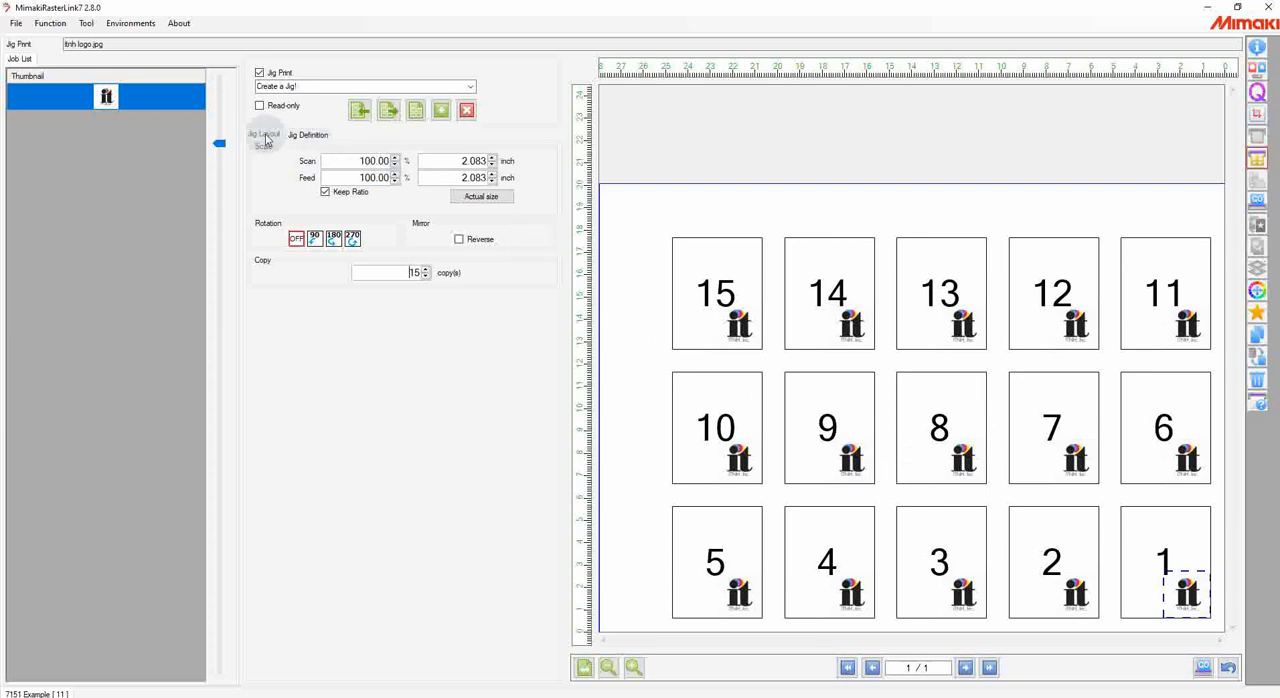
Step: Examine the jig size, material size, counts, interval, first position and adjustment settings in the Jig Definition
click(308, 134)
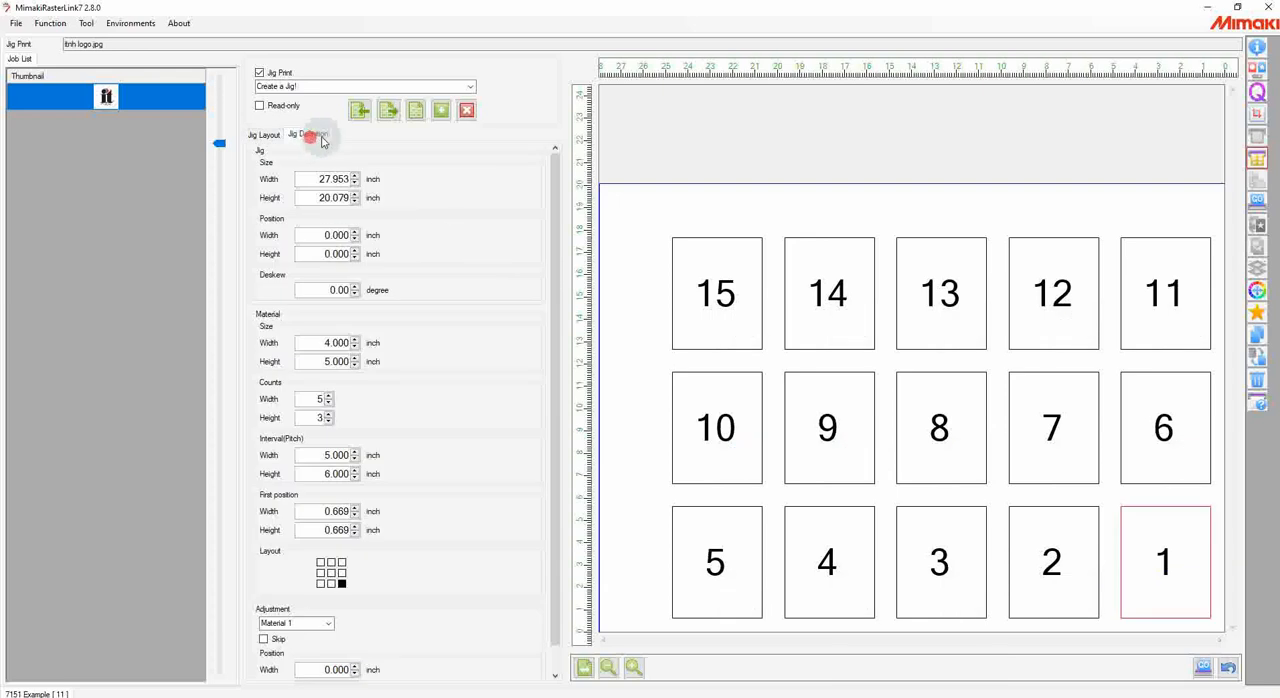
drag(551, 181, 553, 207)
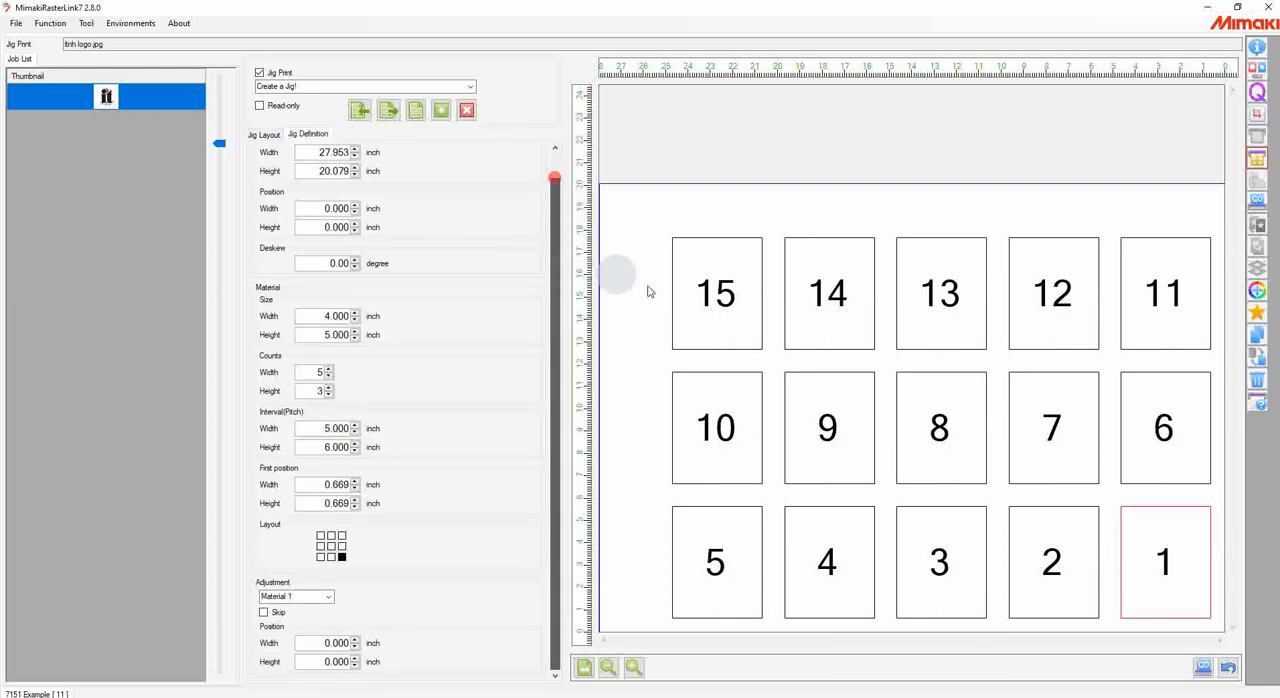
drag(551, 271, 551, 246)
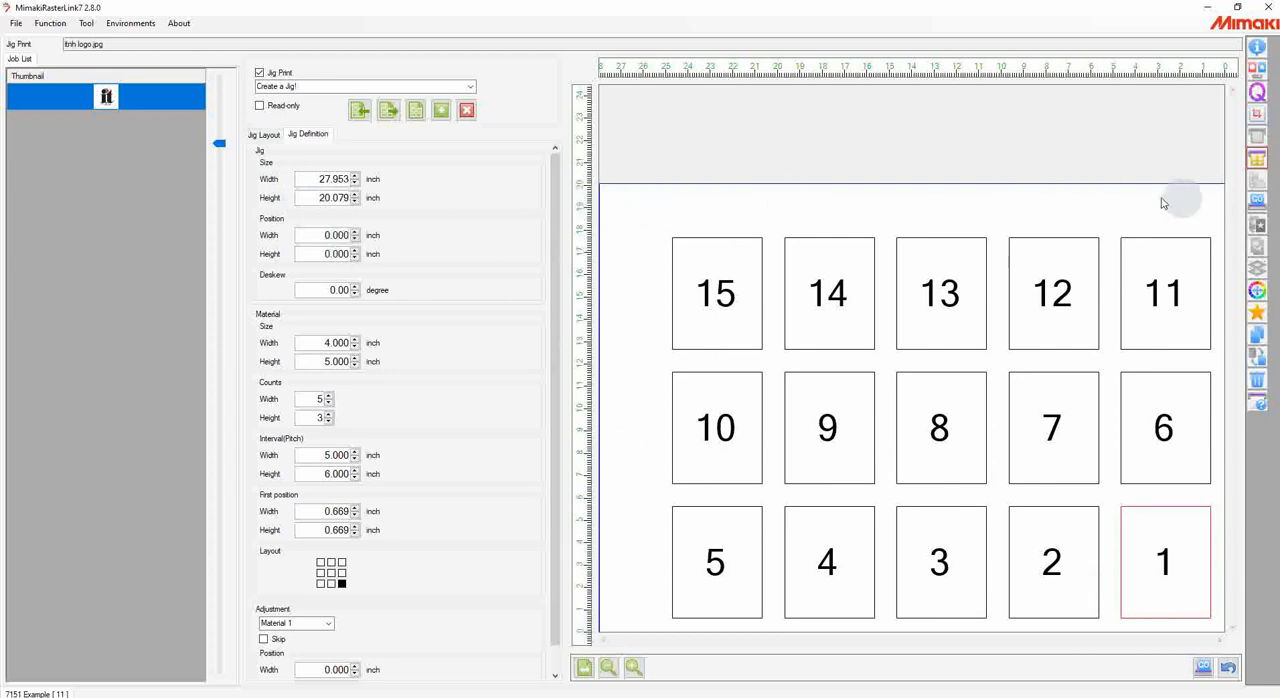
drag(557, 178, 557, 192)
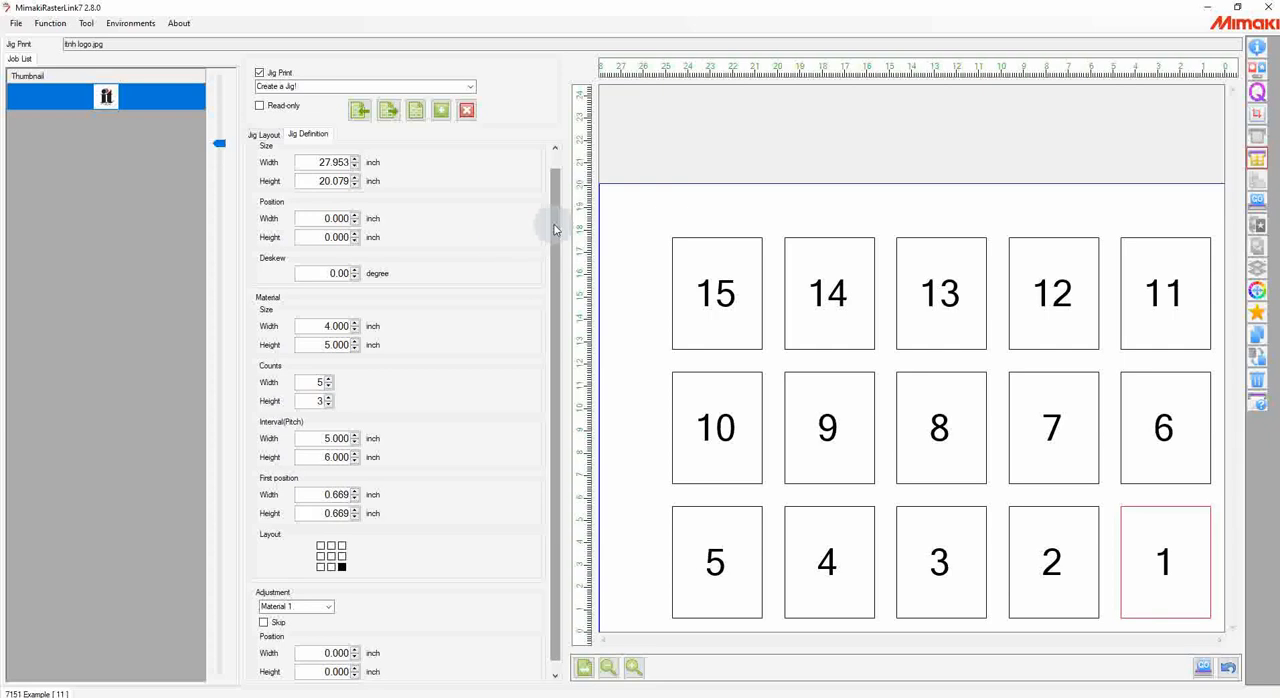
drag(555, 214, 555, 224)
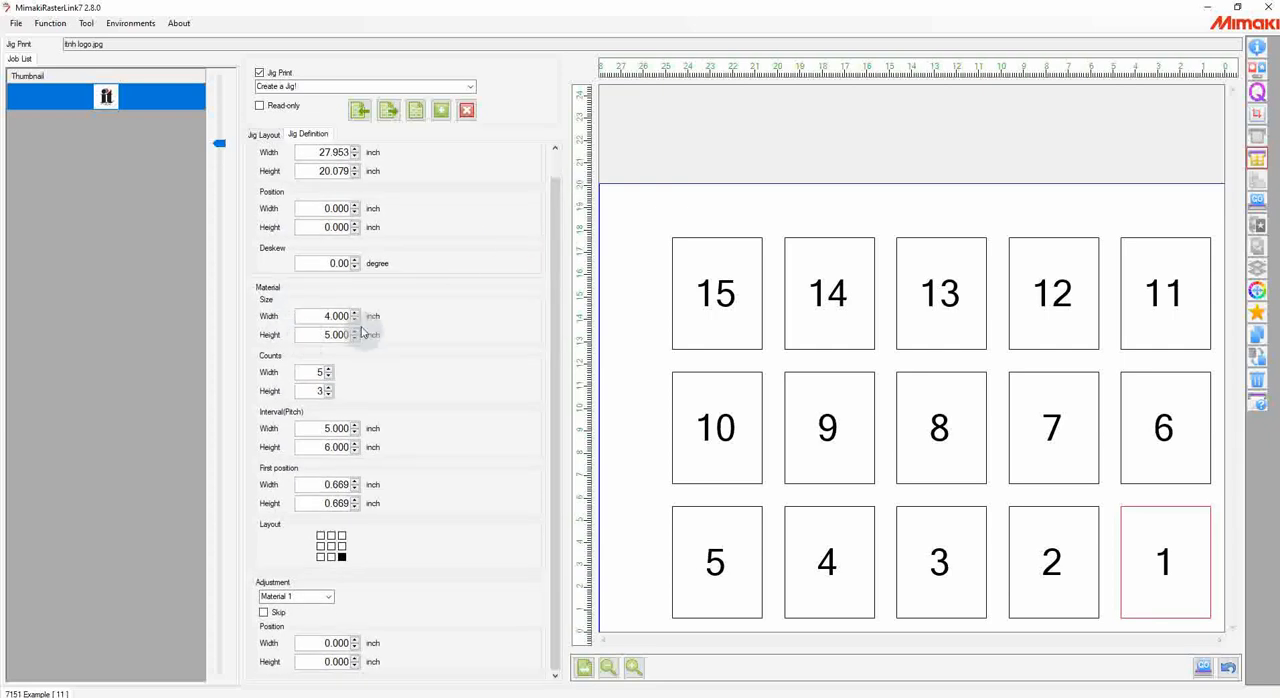
Step: Try a material width of 5.000 inch and a higher height count, restoring 4.000 inch and 3
click(354, 313)
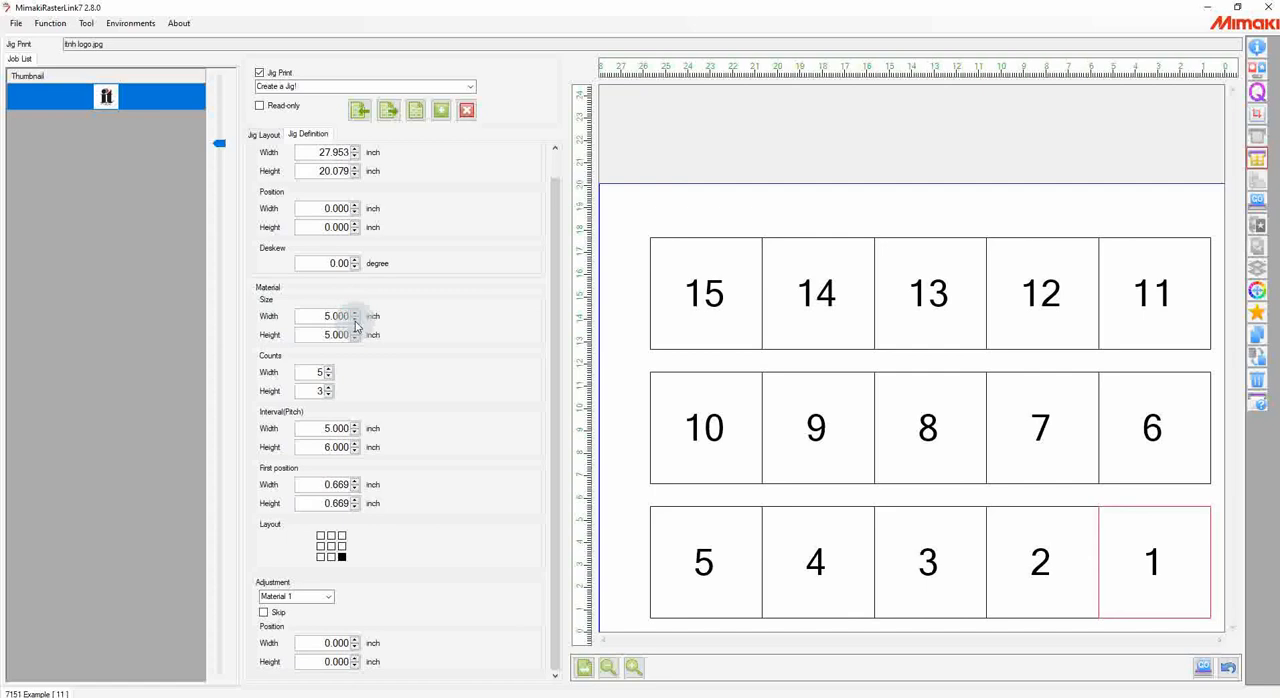
click(354, 319)
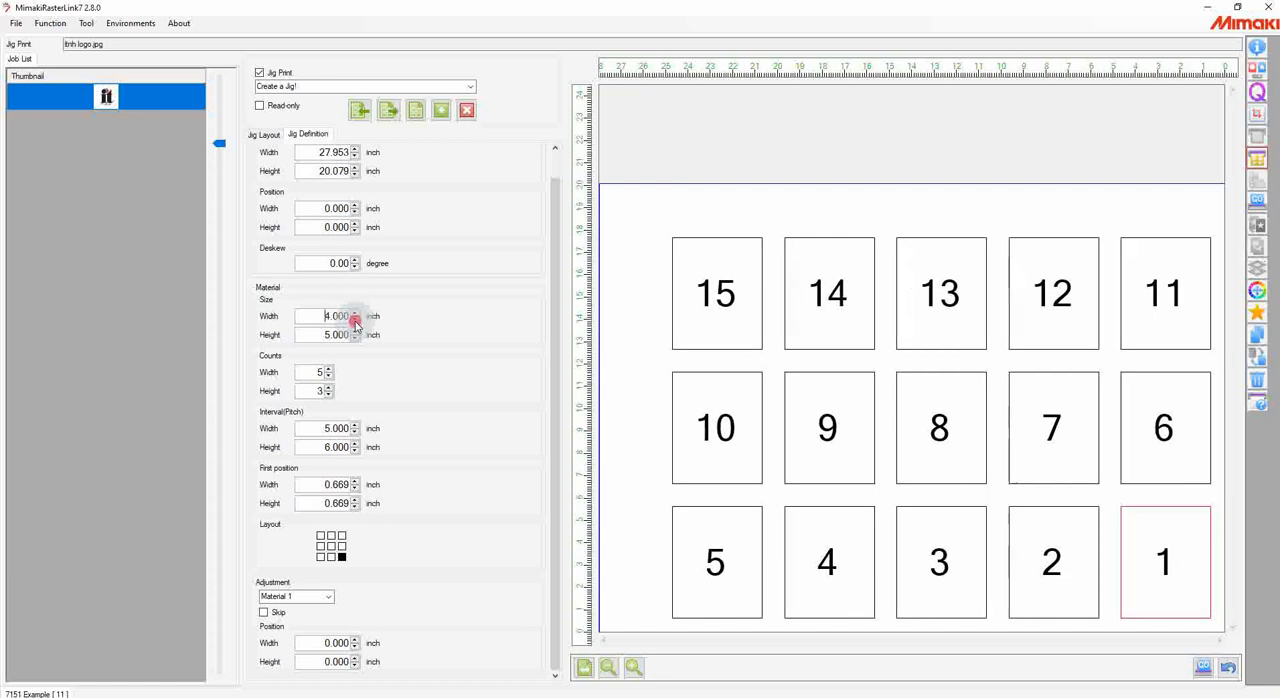
click(328, 387)
click(328, 394)
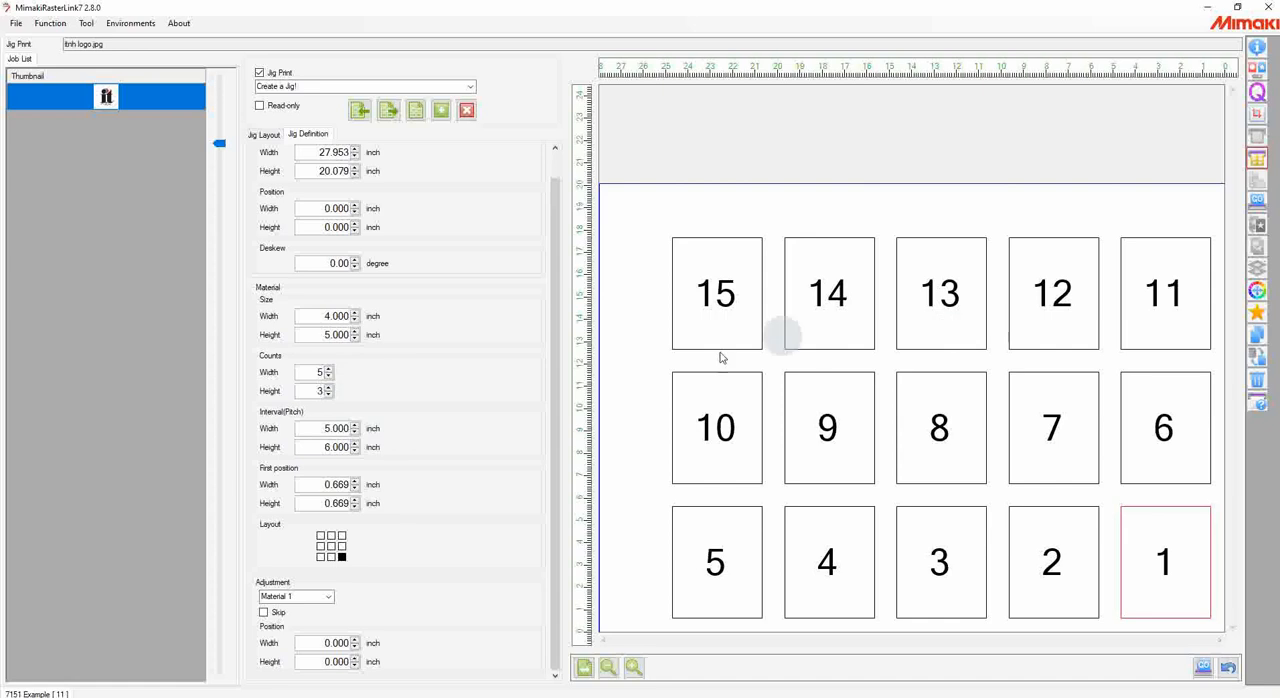
Step: Set the jig's Layout alignment to centre and check the logo's placement within the slots in the Jig Layout
click(314, 316)
drag(327, 316, 353, 317)
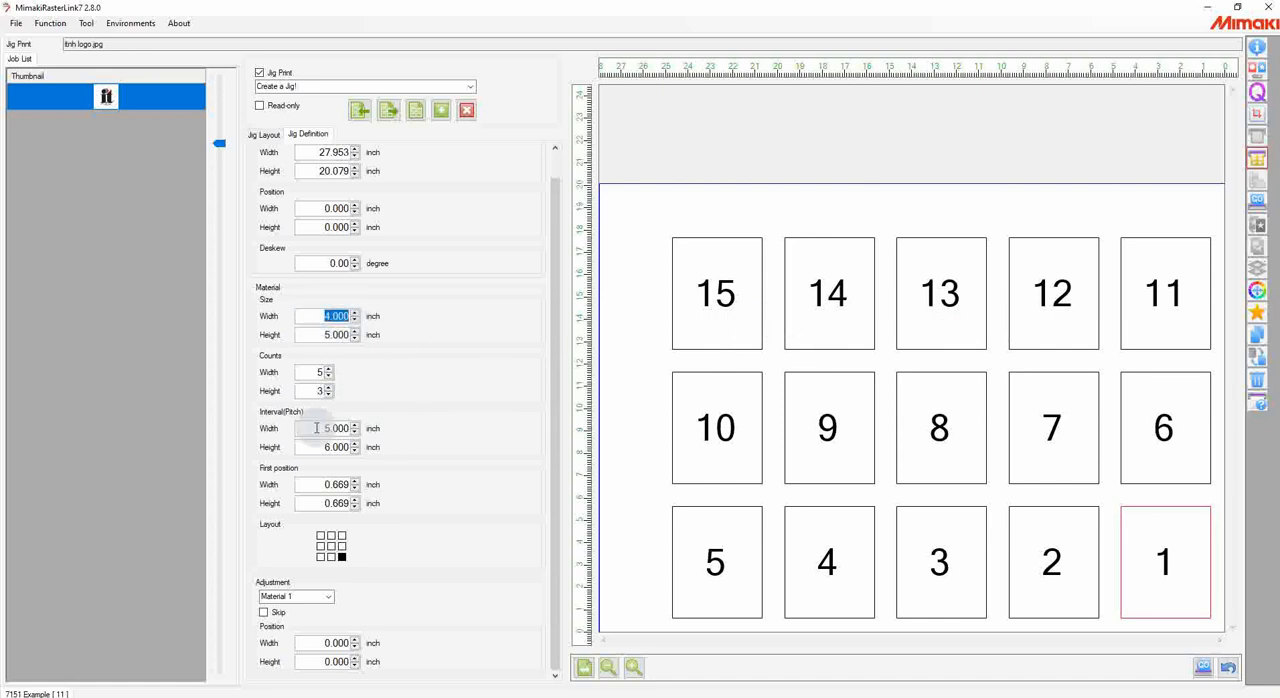
drag(318, 430, 352, 429)
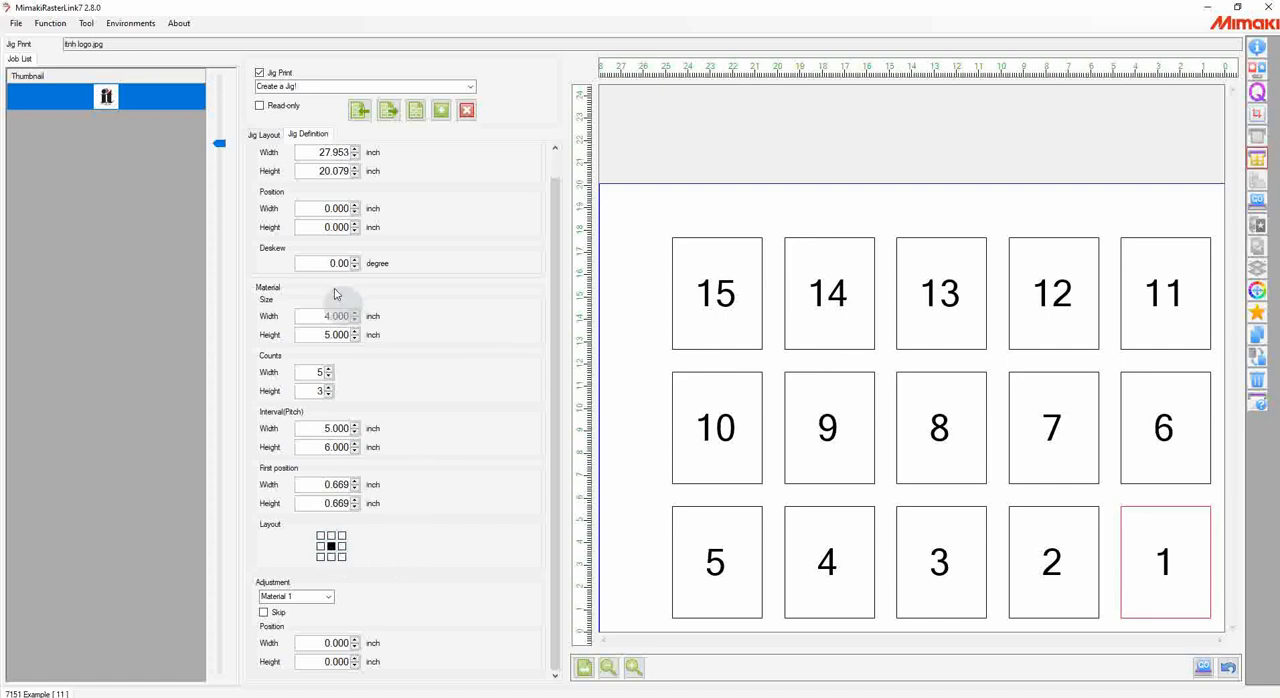
click(265, 134)
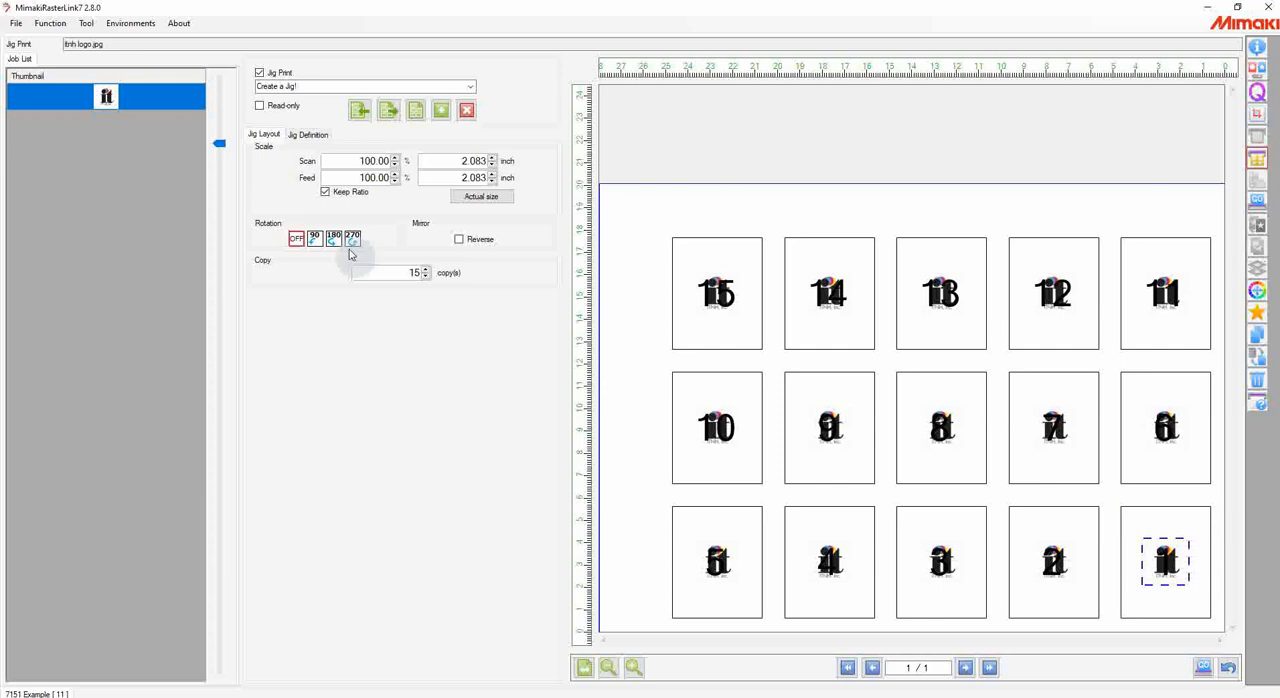
click(306, 136)
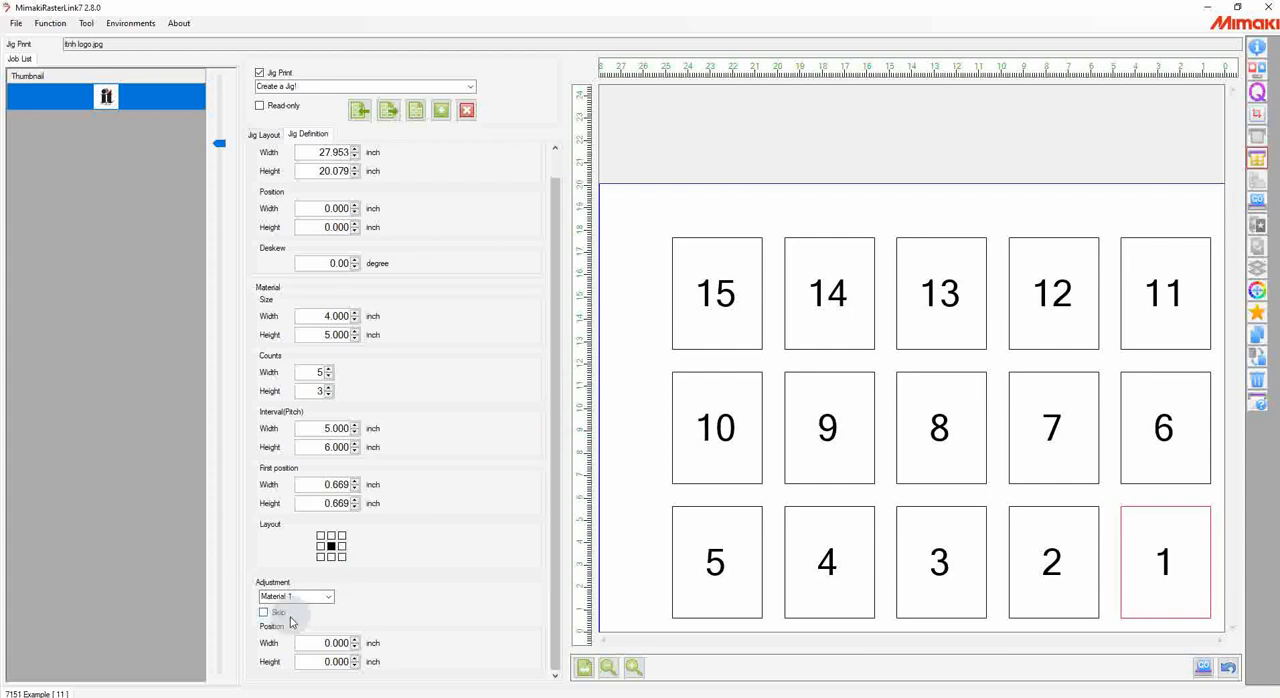
Step: Try shifting the width position adjustment of material 8 in the jig, restoring it to 0.000 inch
click(939, 436)
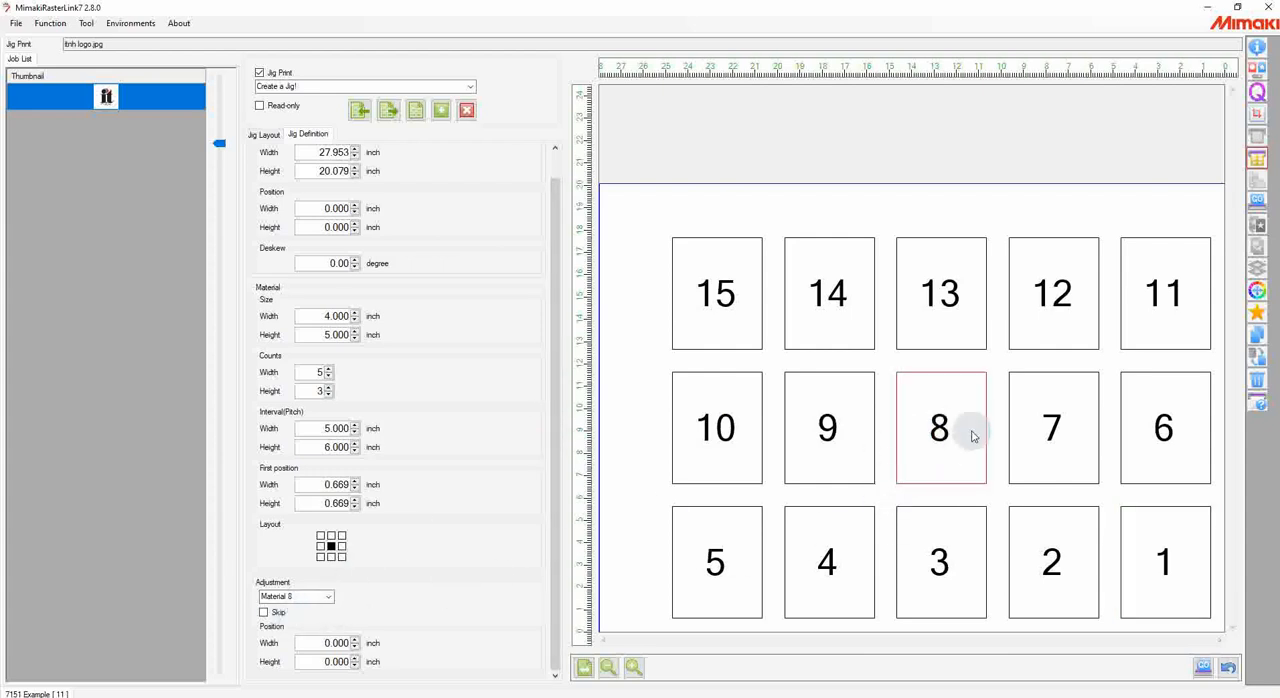
click(355, 646)
click(357, 647)
click(357, 647)
click(356, 639)
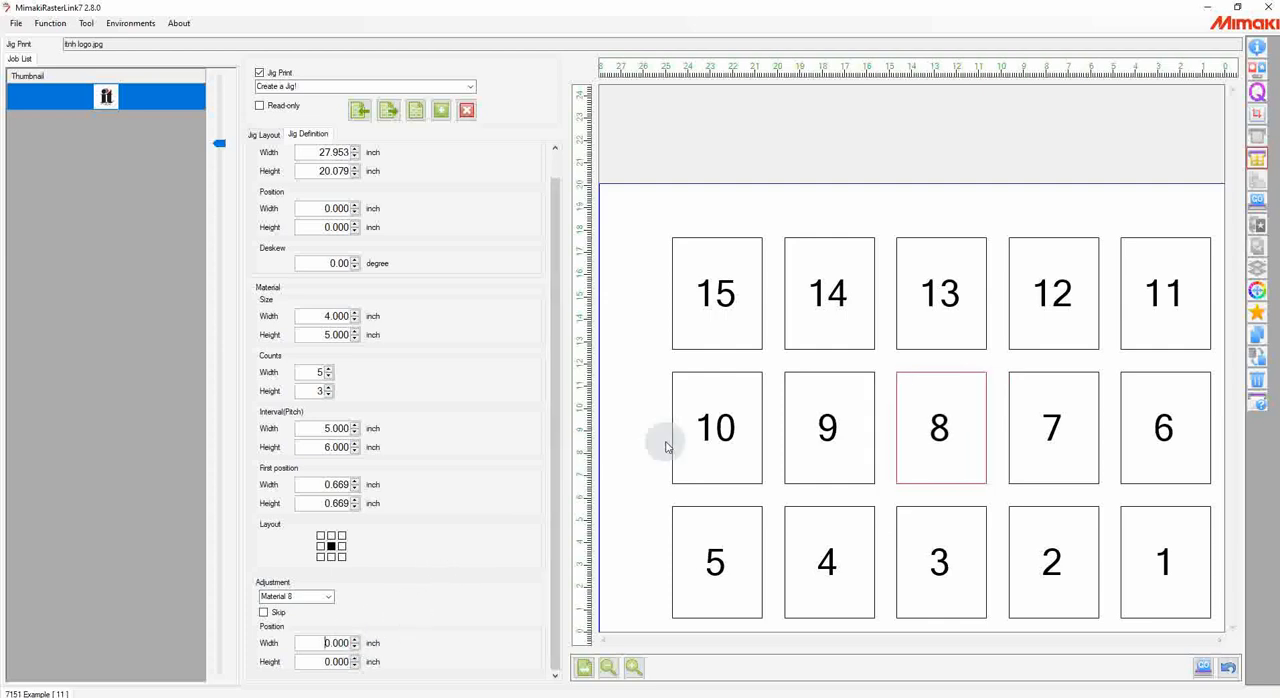
Step: Examine the function for printing the jig outline in the Jig Print settings
scroll(446, 363, up, 1)
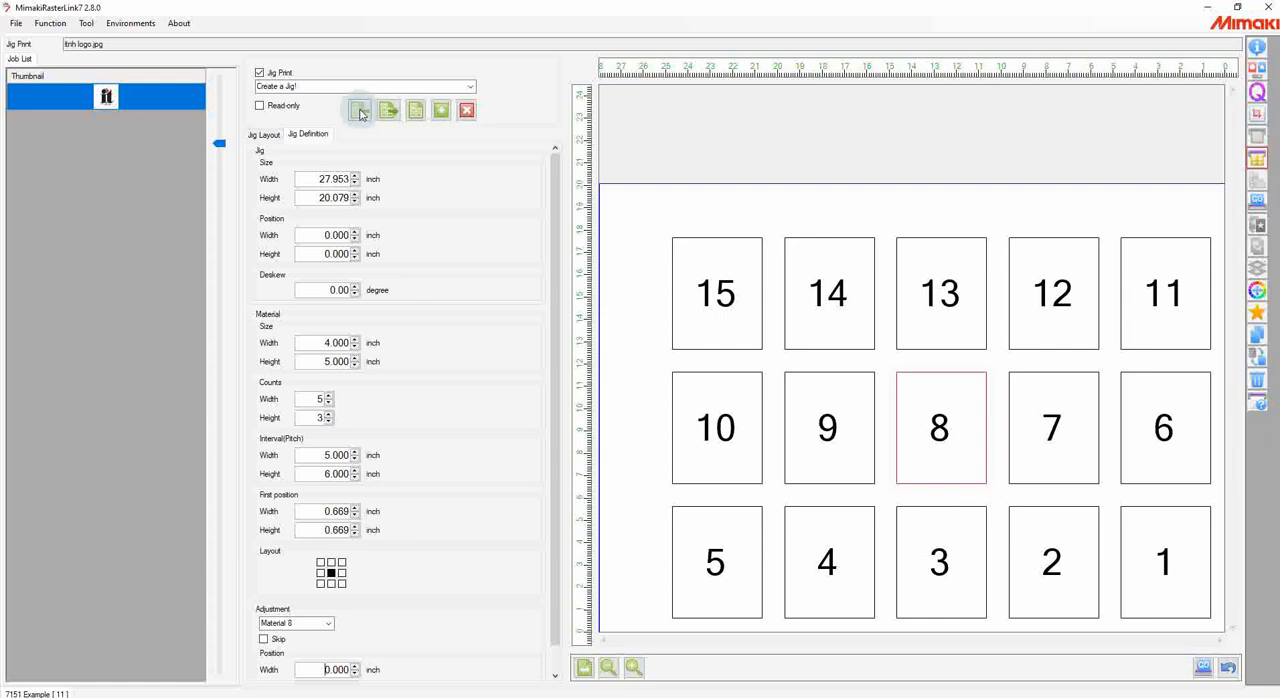
click(414, 111)
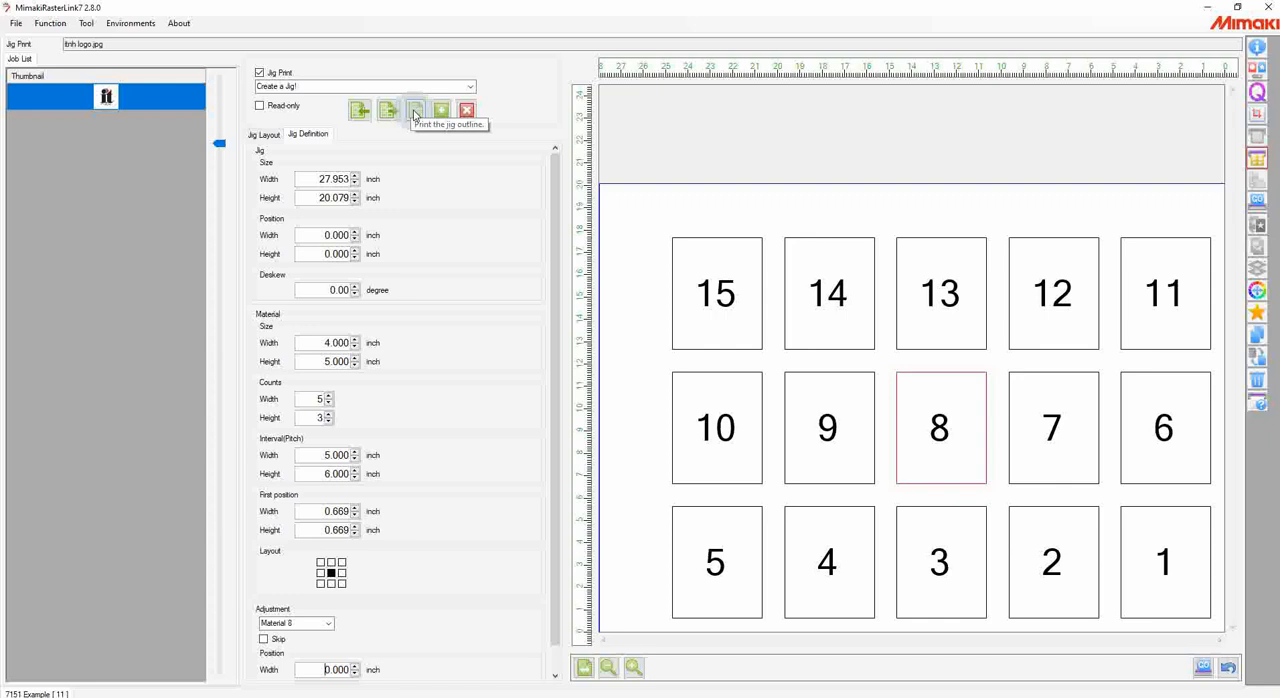
click(415, 113)
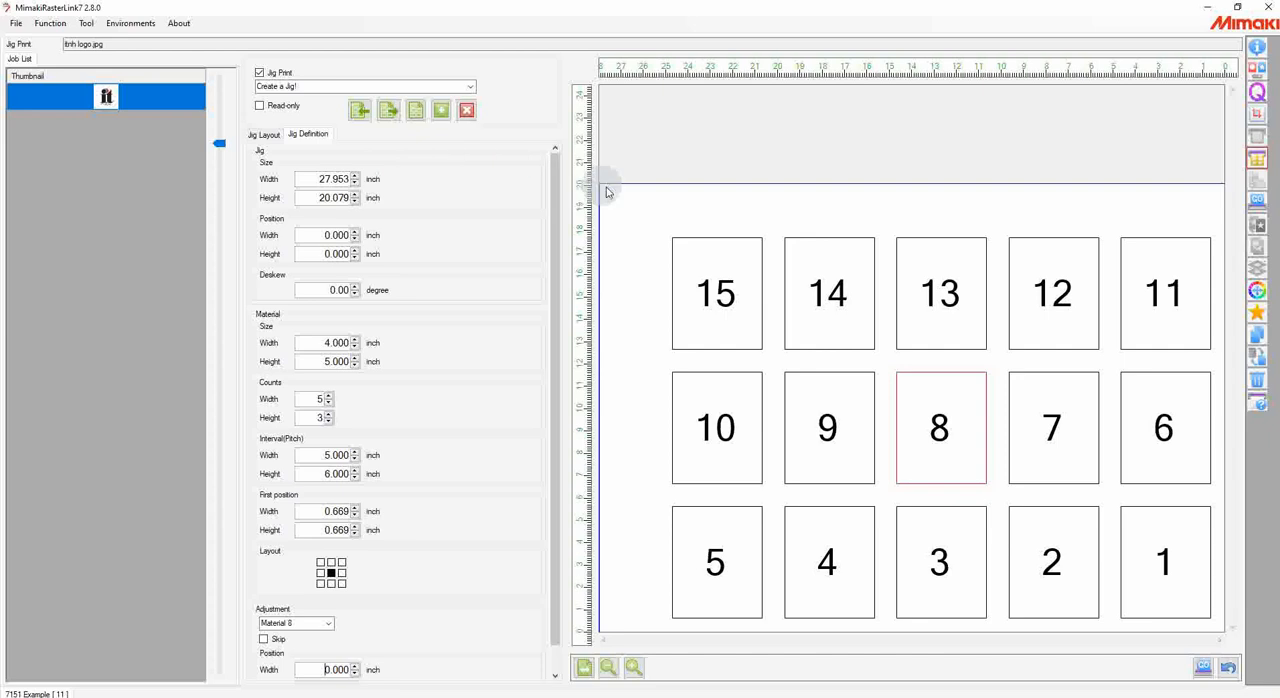
Step: Reduce the logo's jig layout to 1 copy and disable jig printing for the job
click(266, 134)
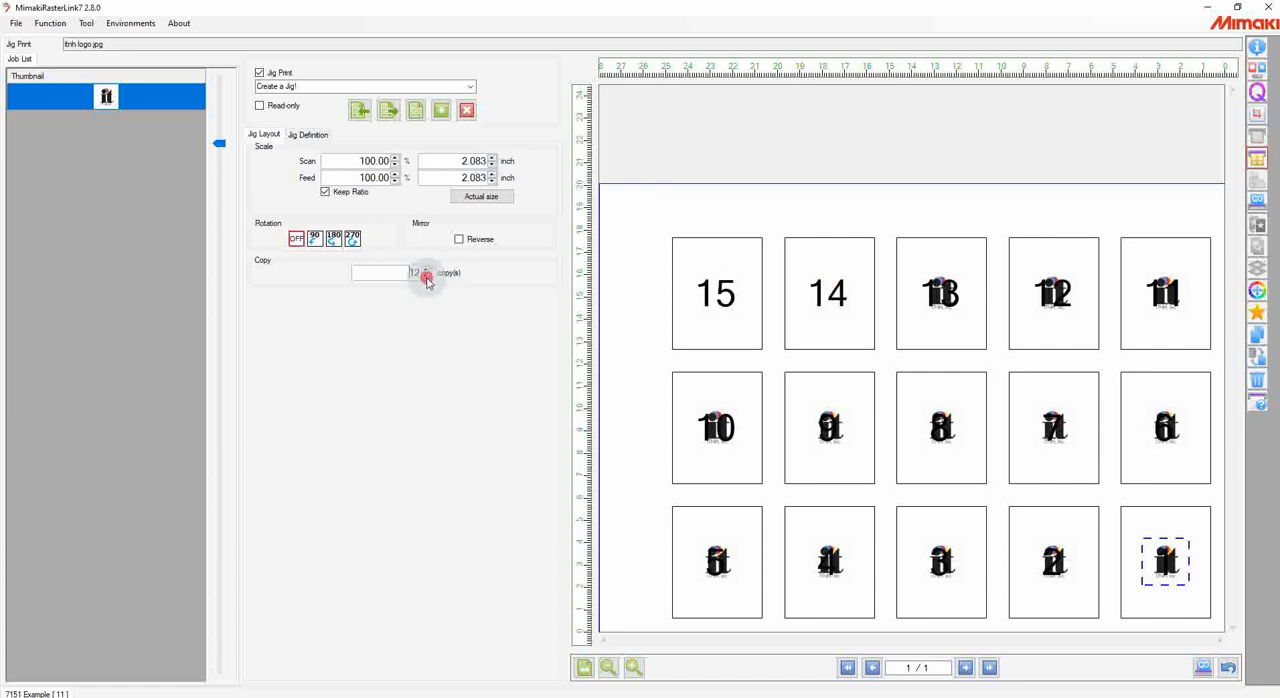
click(426, 277)
click(426, 277)
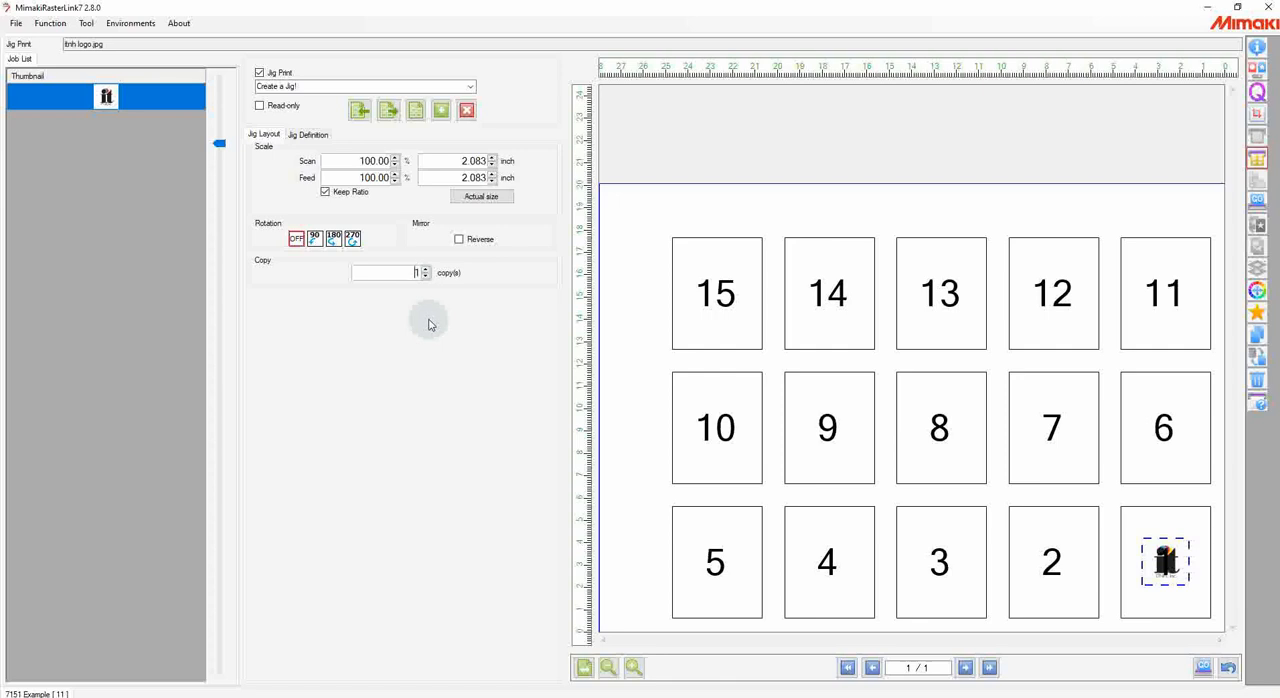
click(267, 75)
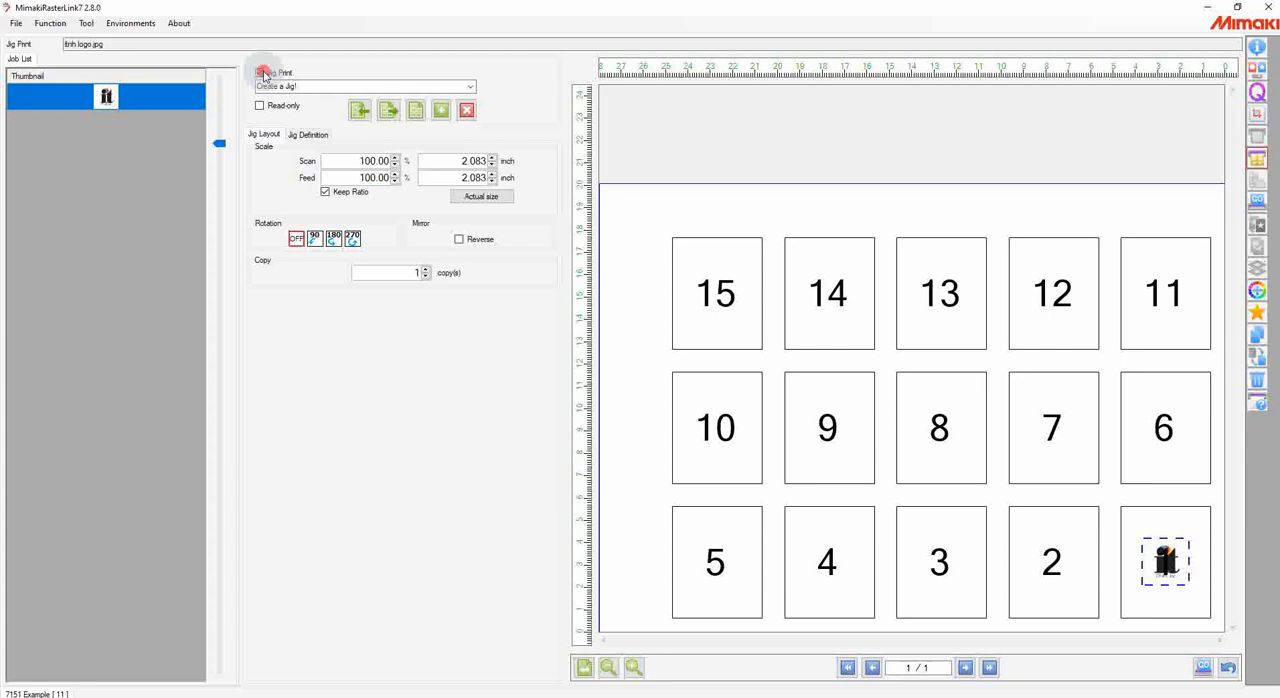
click(262, 74)
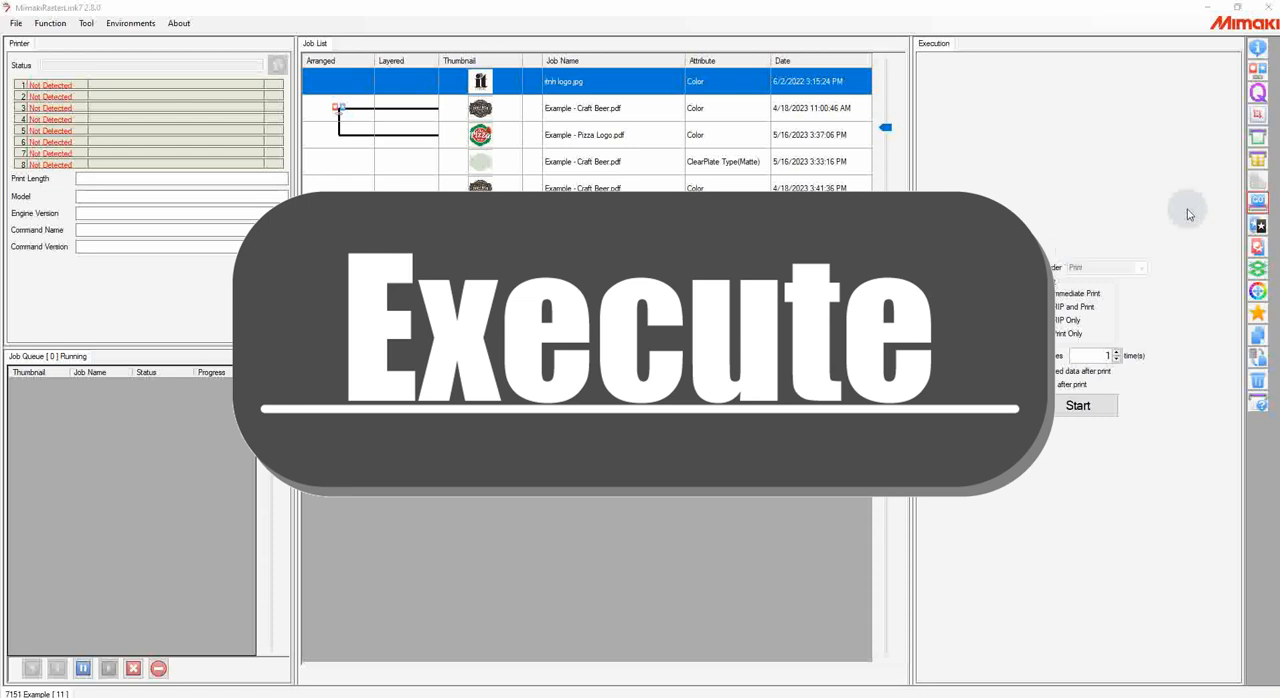
Step: Open the Execution function for the logo and try RIP Only and Print Only, leaving Immediate Print selected
click(1258, 205)
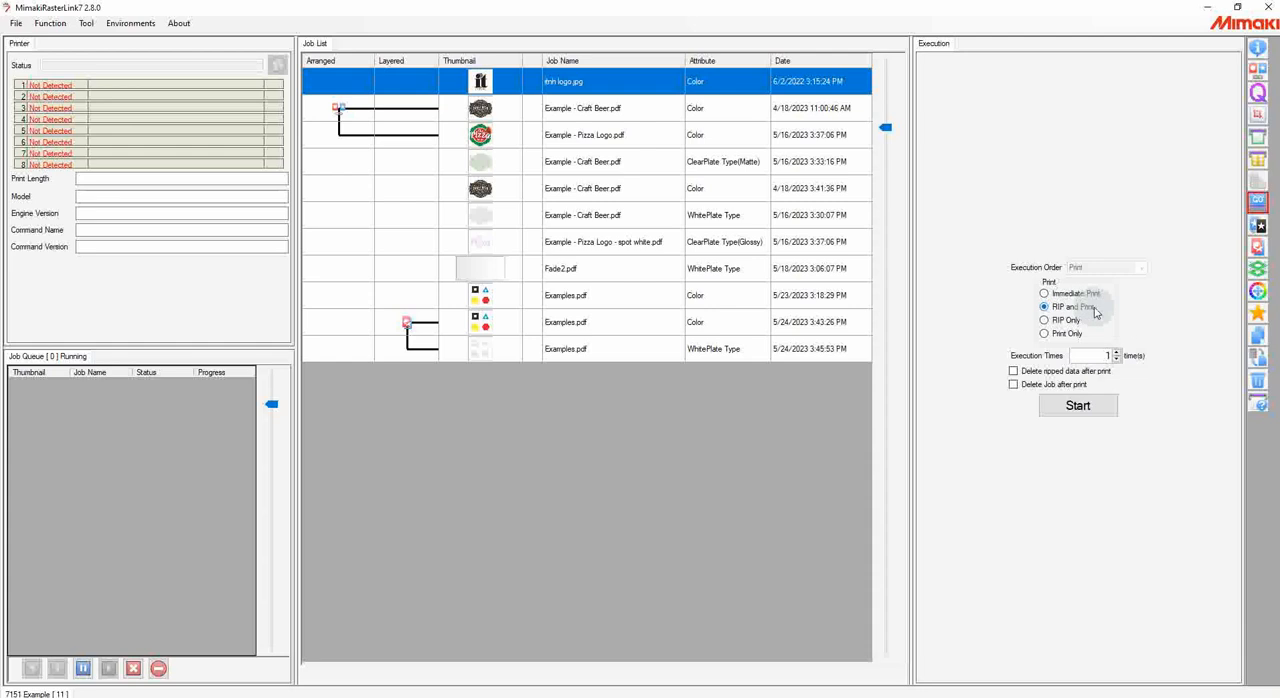
click(1057, 321)
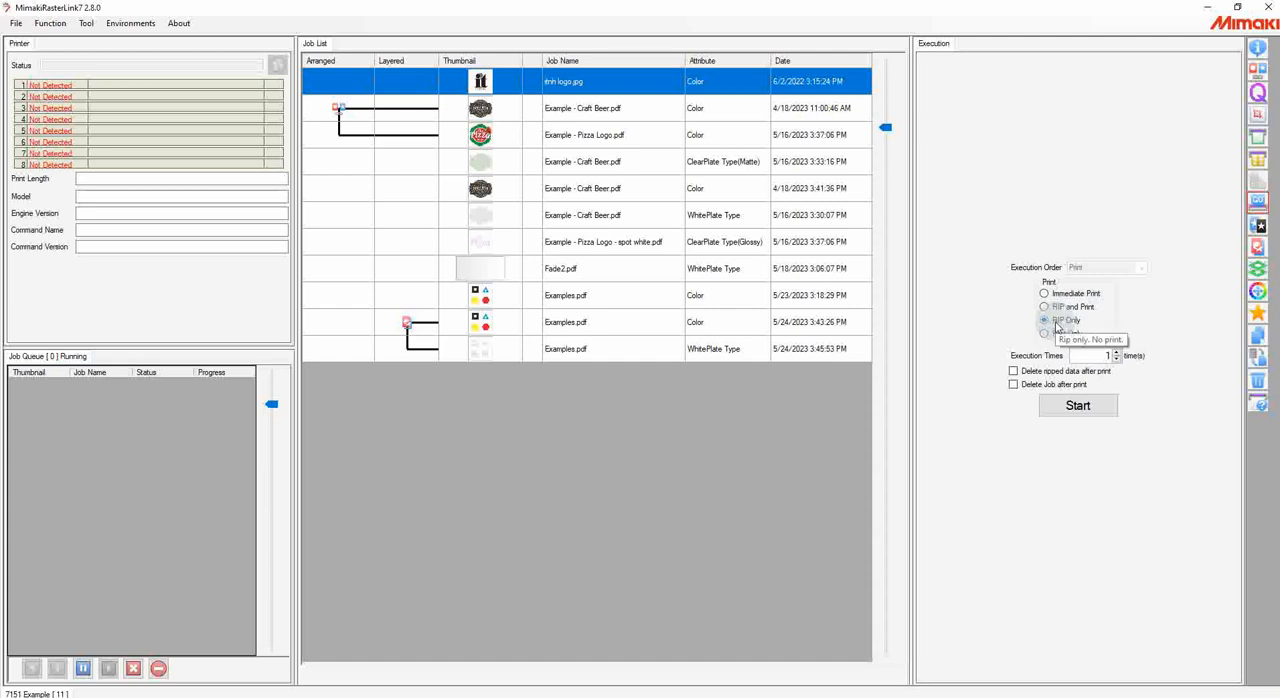
click(1058, 334)
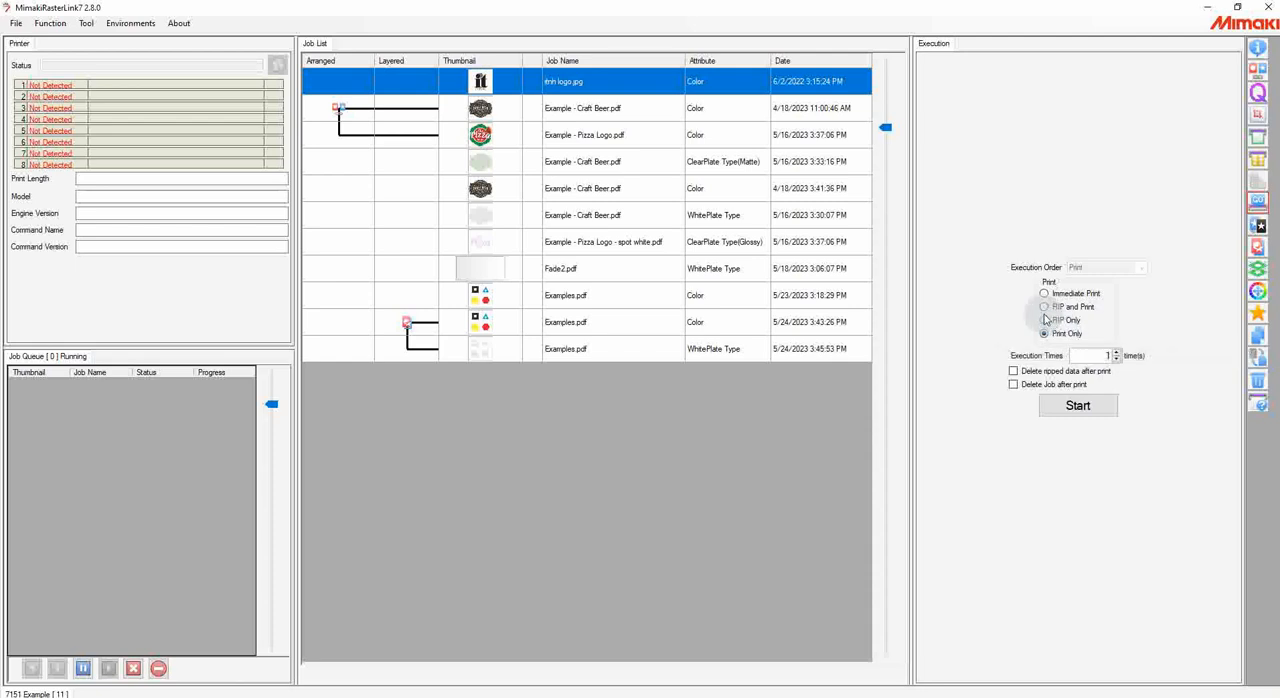
click(1055, 295)
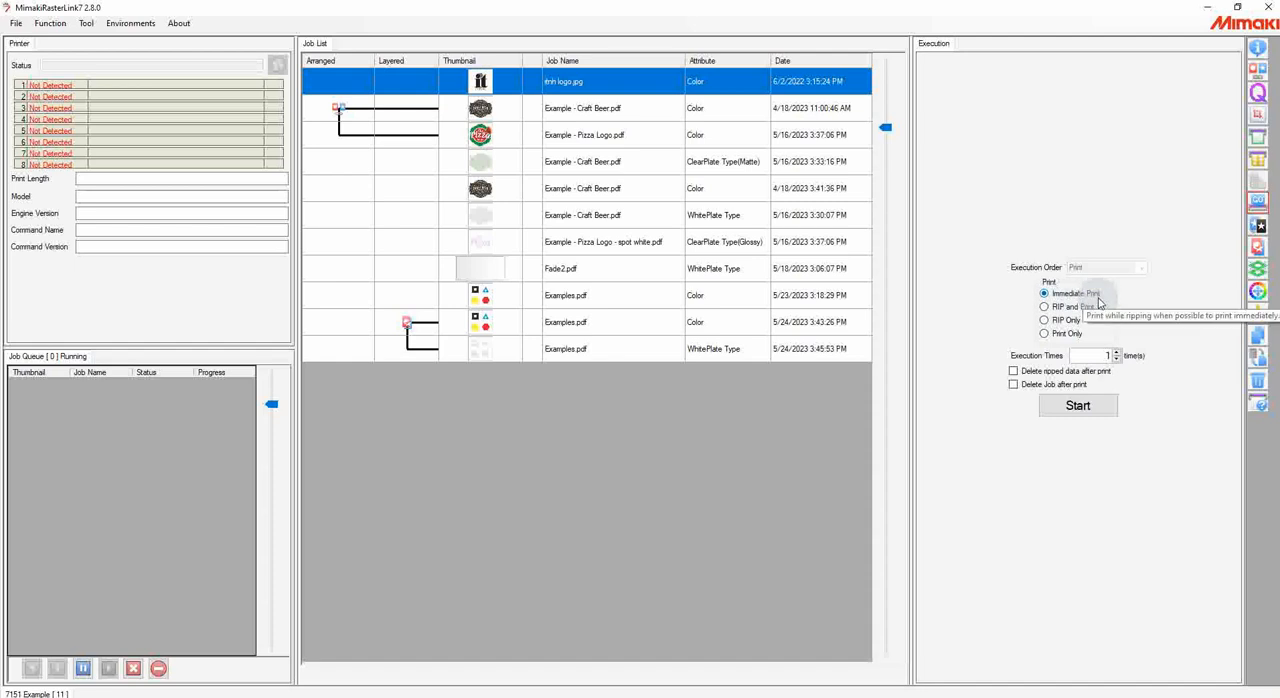
click(1052, 307)
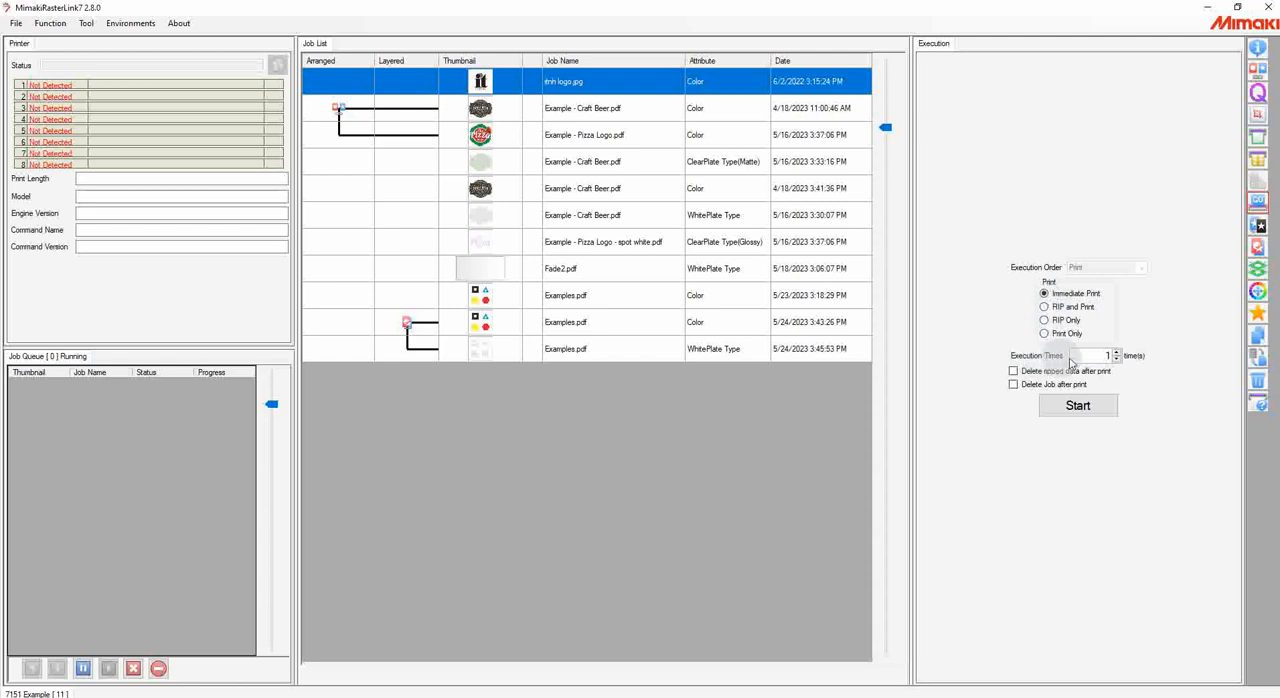
Step: Try a higher number of execution times for the logo job, restoring it to 1
click(1116, 352)
click(1116, 352)
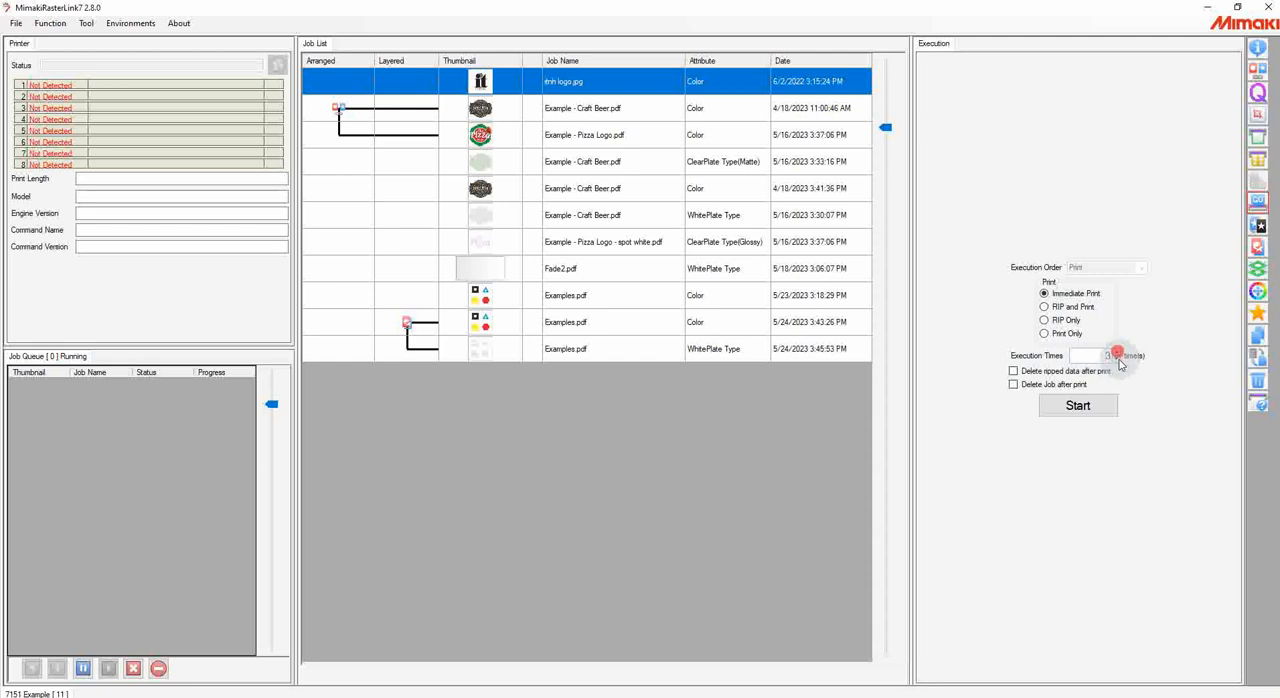
click(1117, 359)
click(1117, 359)
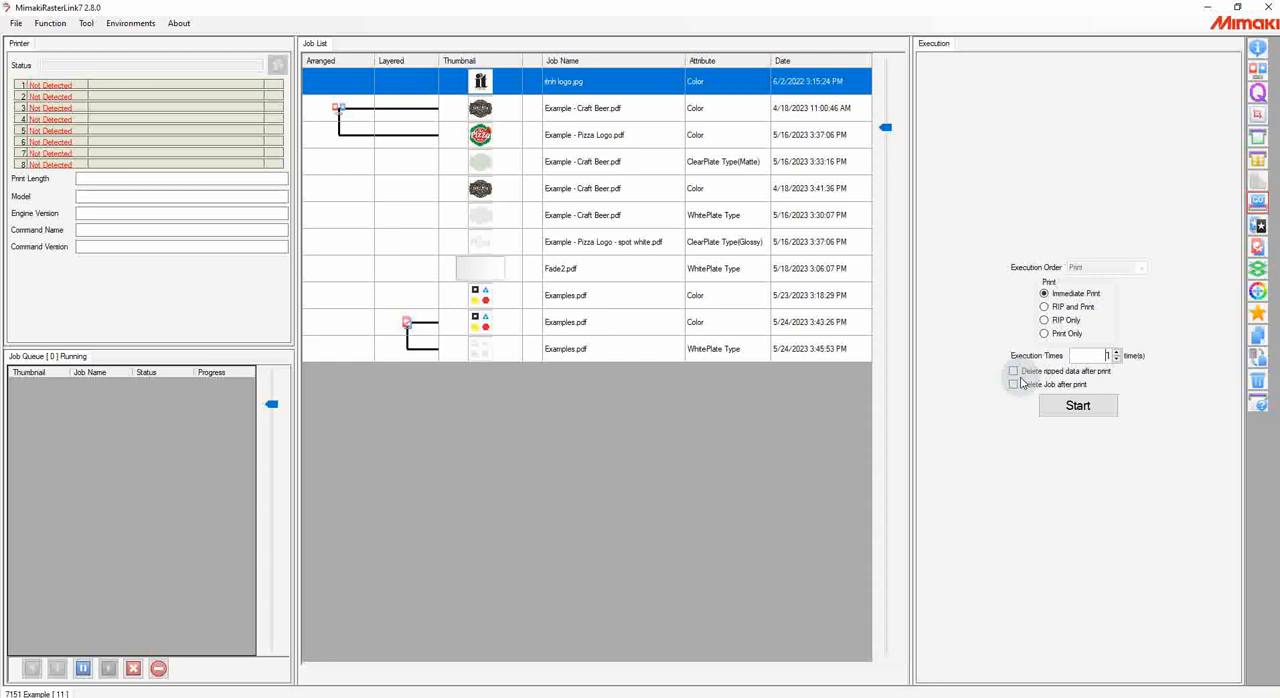
click(1079, 410)
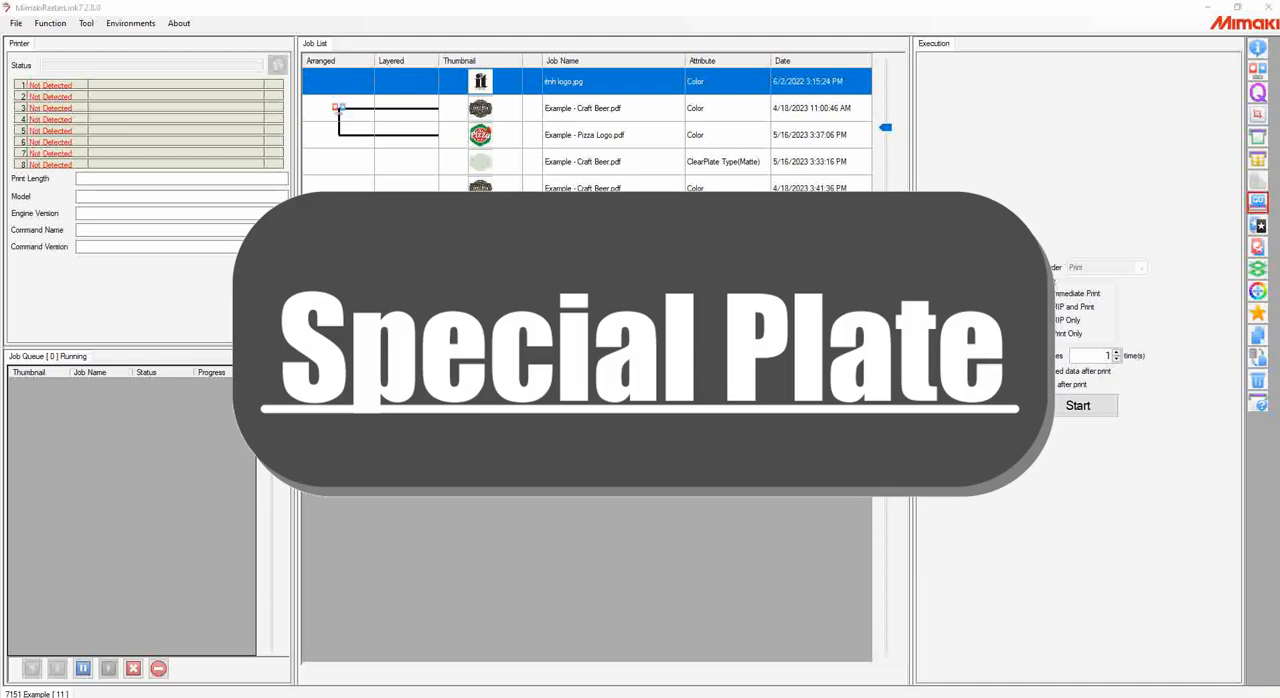
Step: Create a special plate for the logo using White ink at 100% for both layers, covering the Valid Pixel area
click(1258, 229)
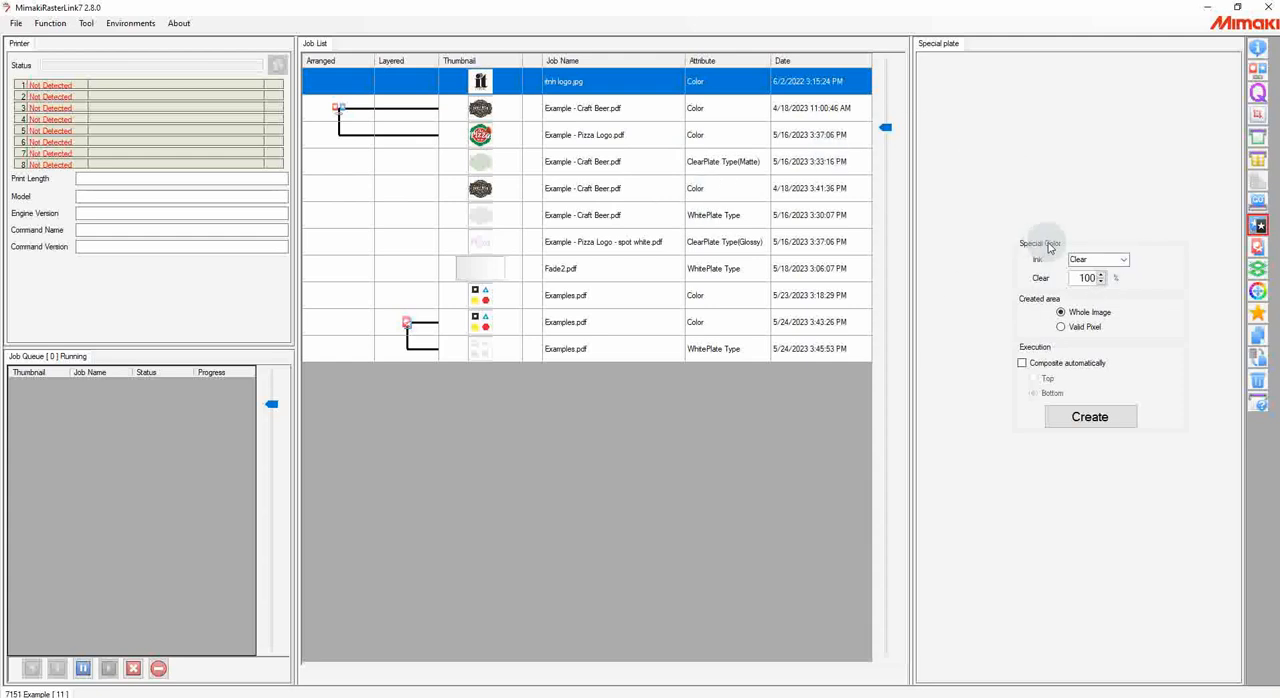
click(1123, 259)
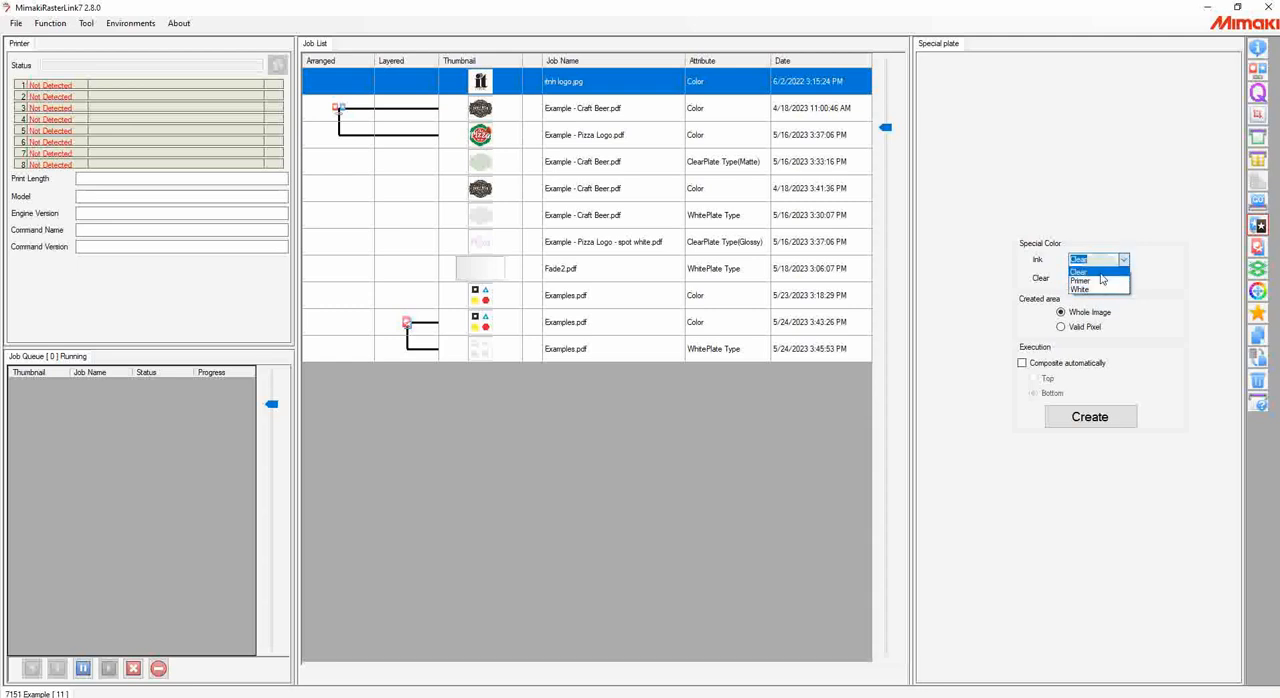
click(1100, 289)
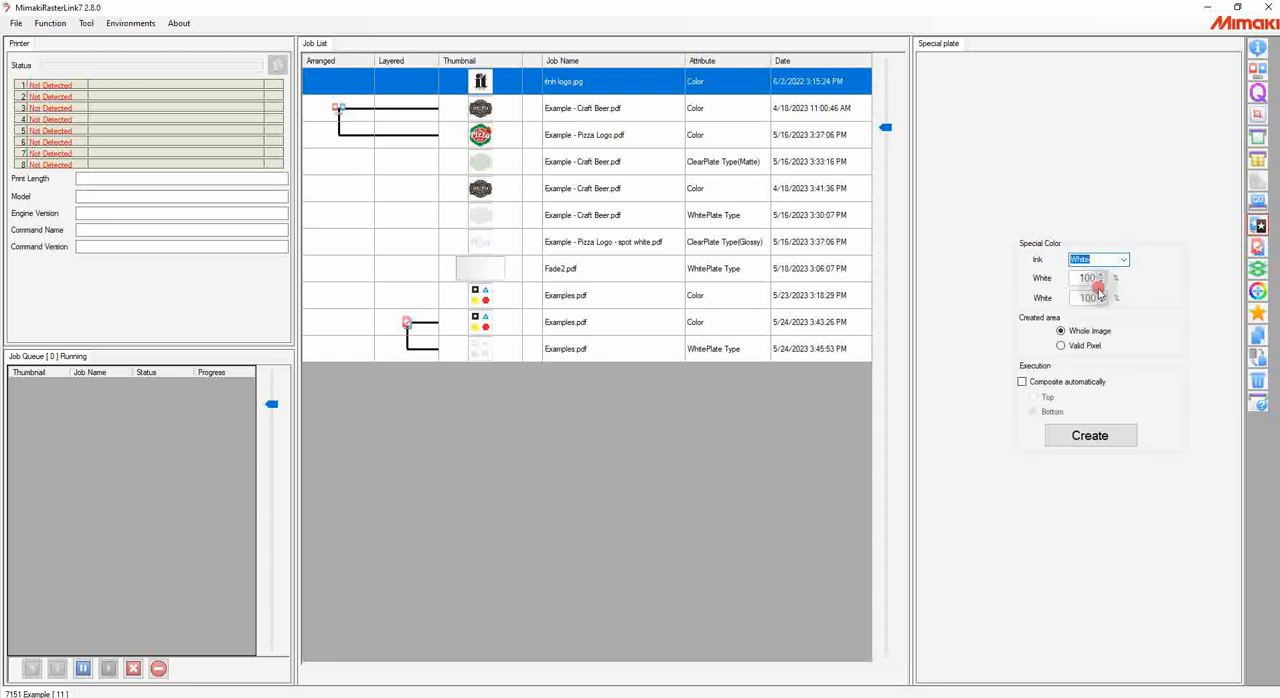
double_click(1083, 277)
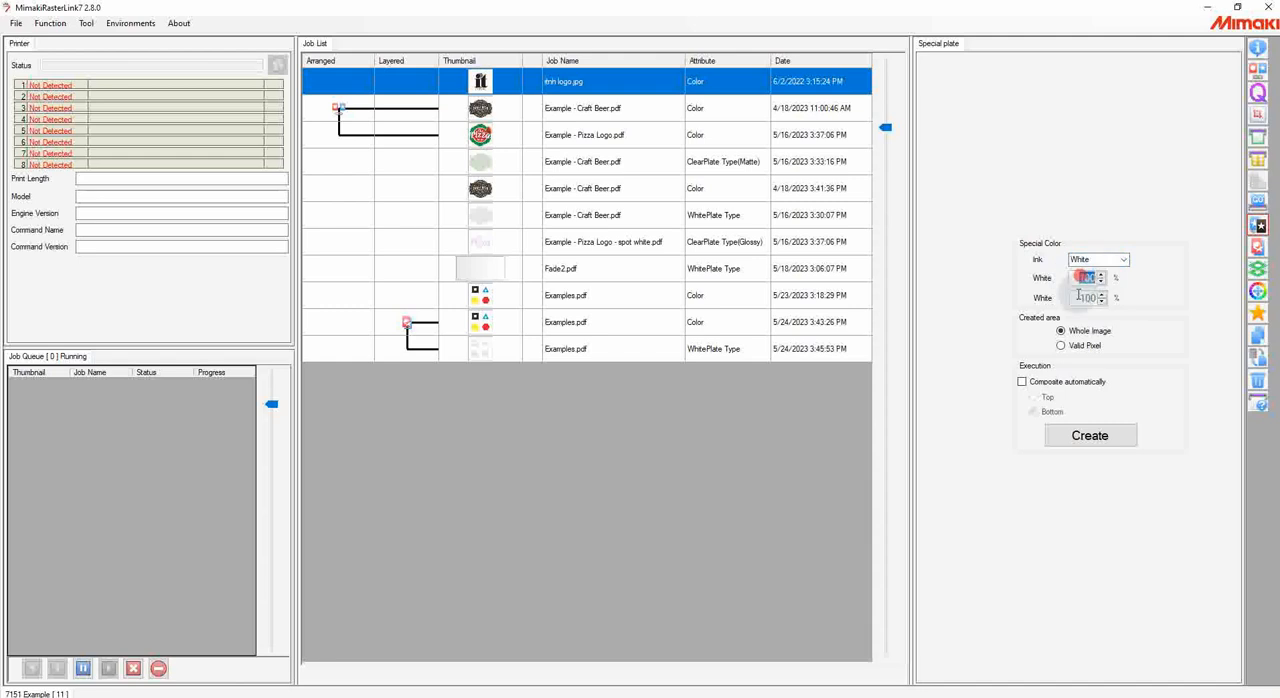
double_click(1083, 297)
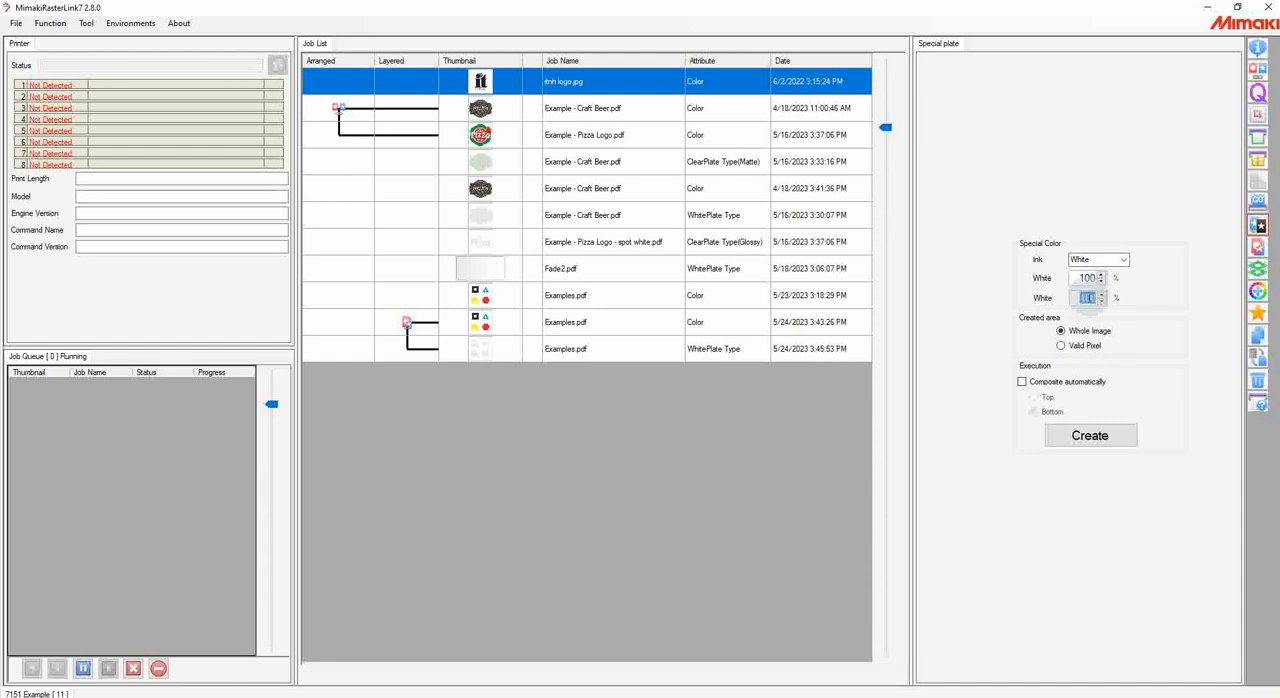
click(1076, 347)
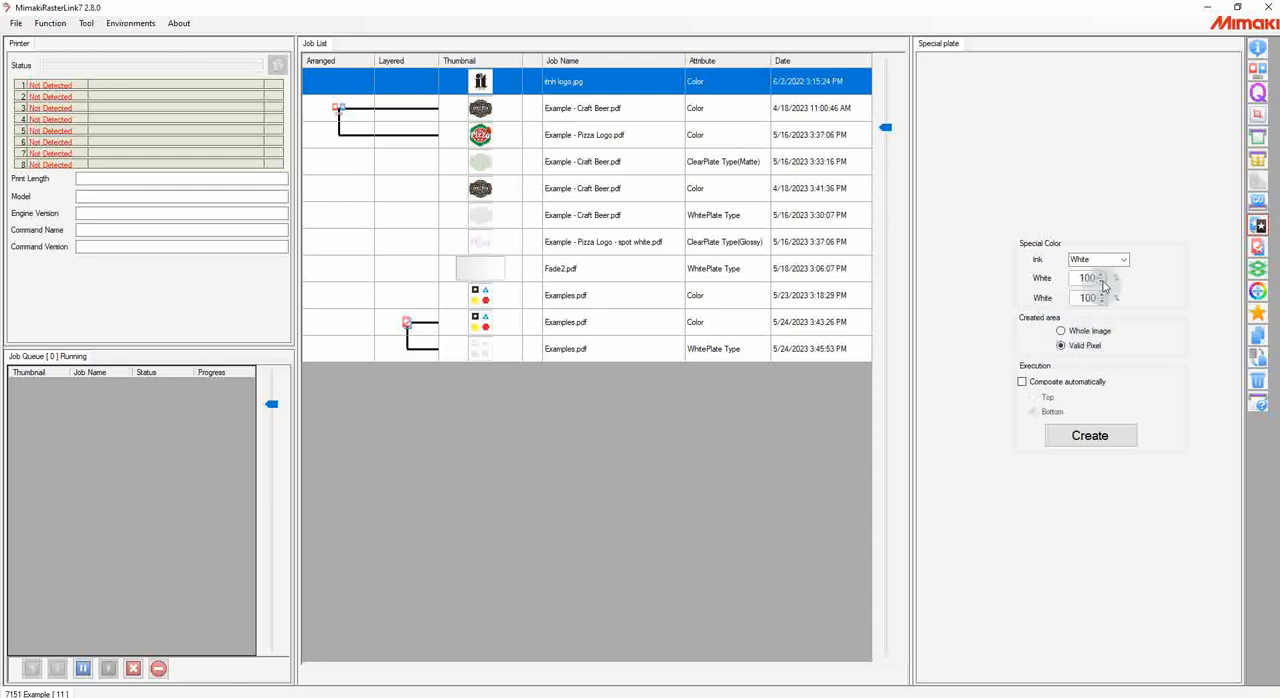
click(1092, 434)
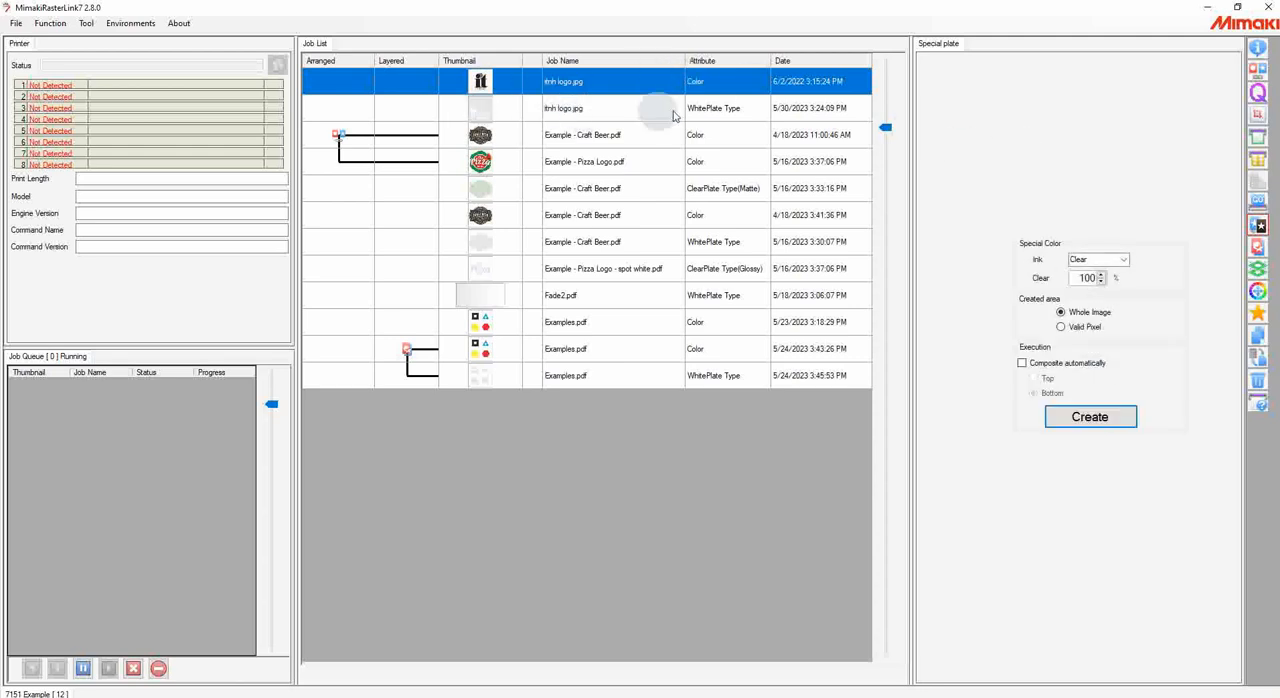
Step: Configure another special plate for the color logo job with White ink, Valid Pixel area and automatic compositing at the Bottom
click(601, 110)
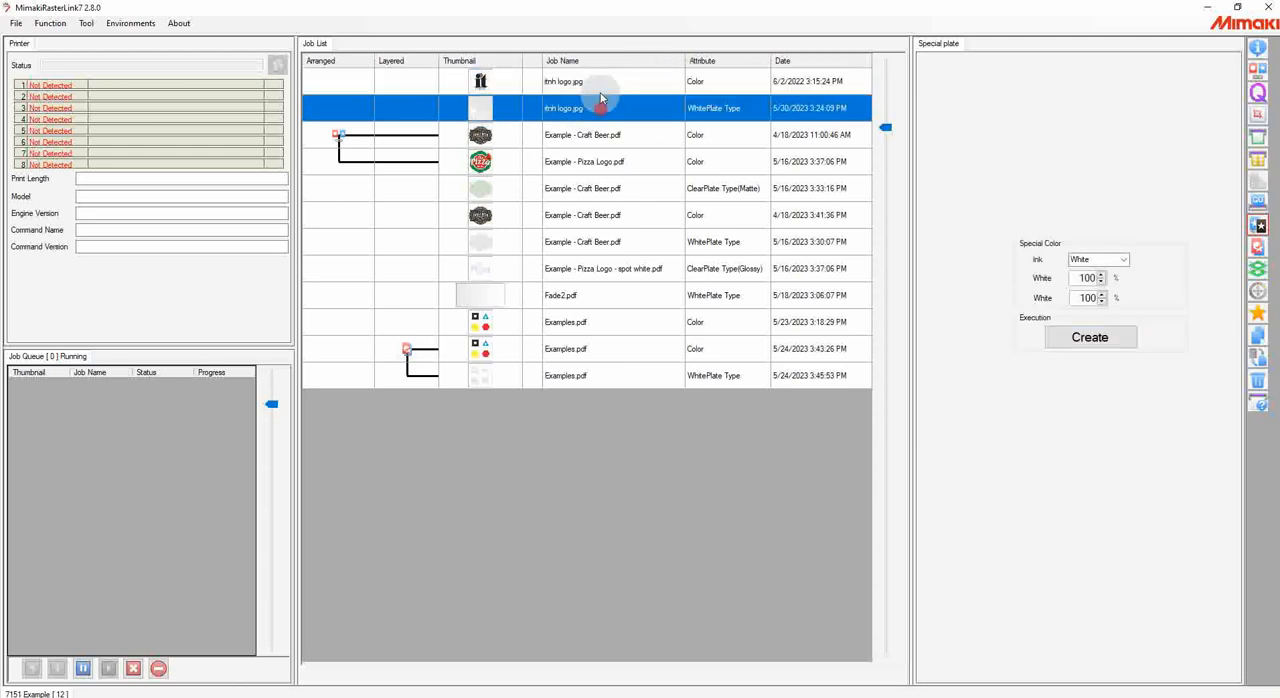
click(602, 89)
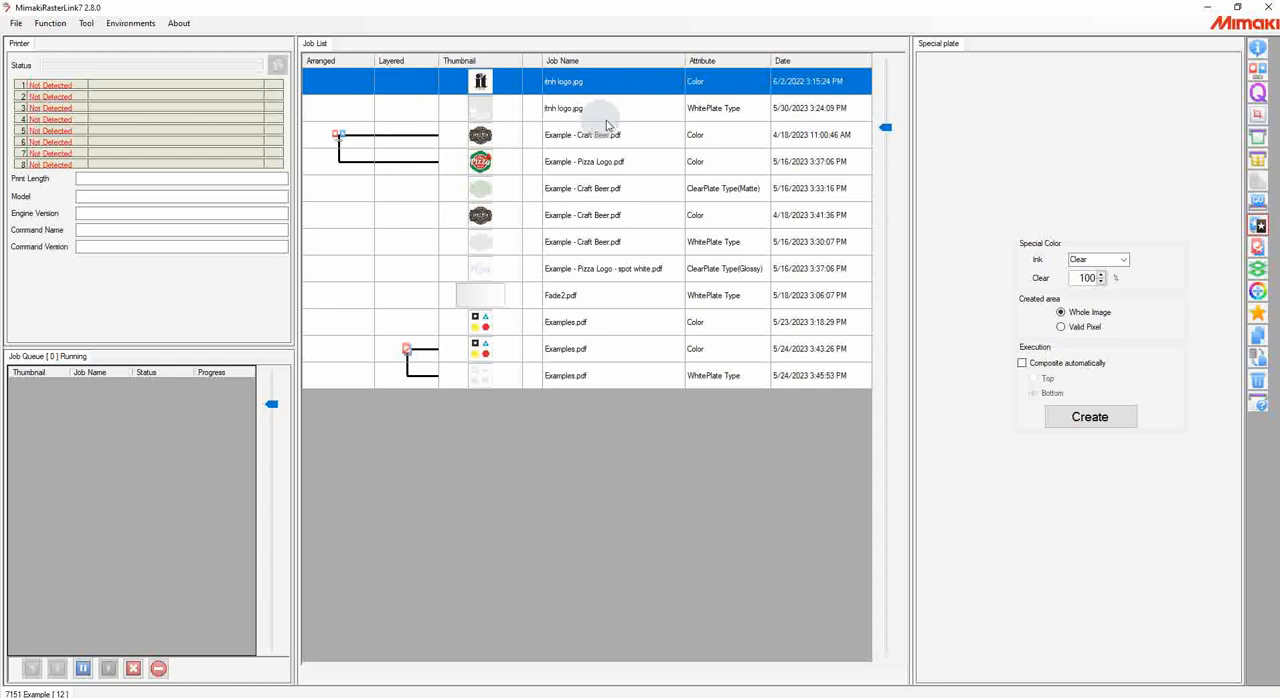
click(1060, 327)
click(1105, 260)
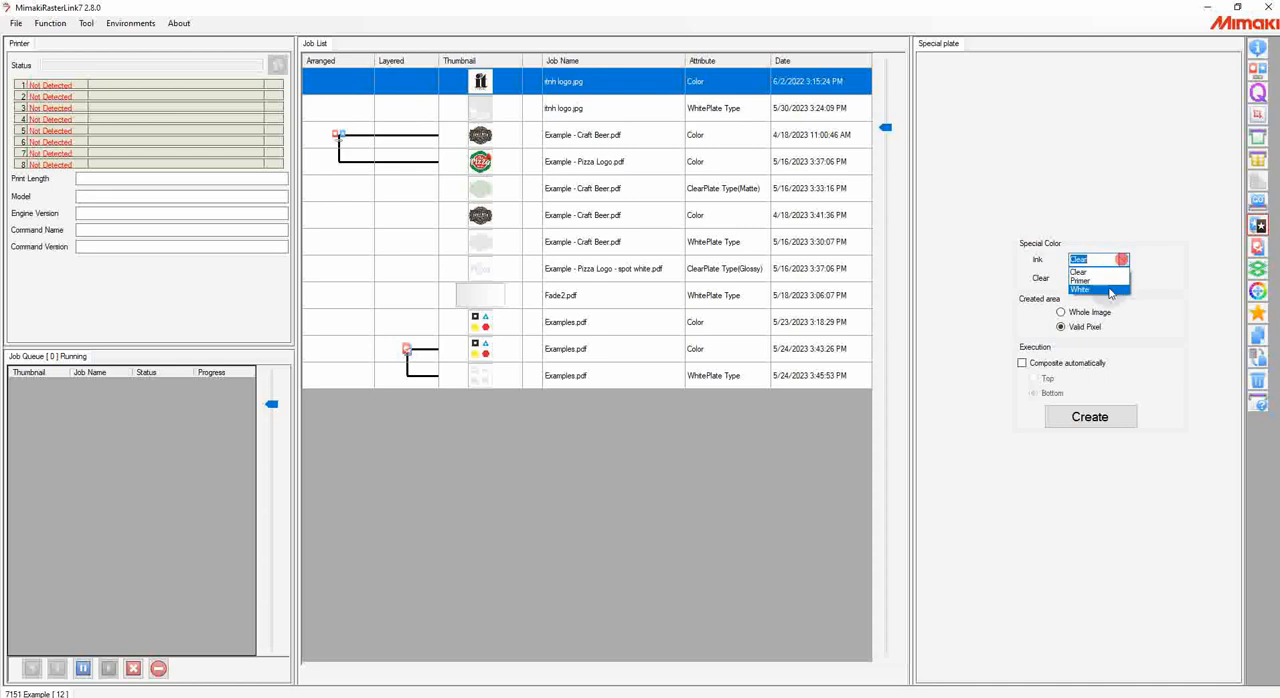
click(1100, 285)
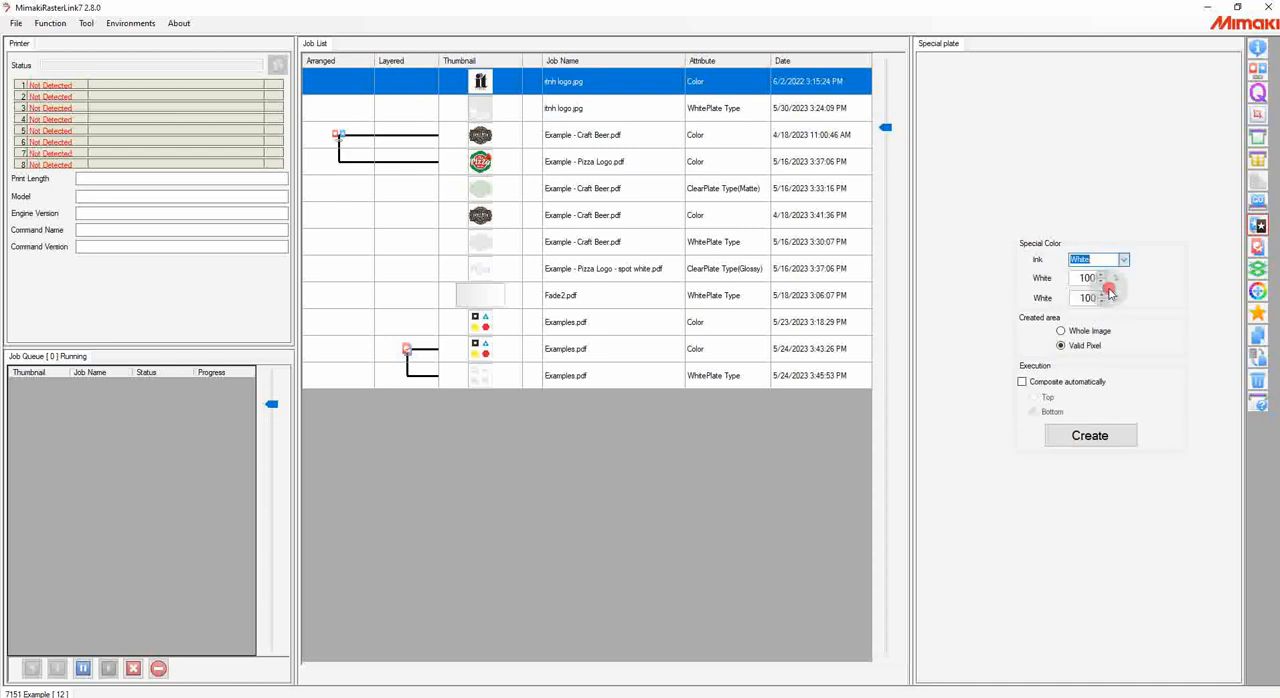
click(1022, 382)
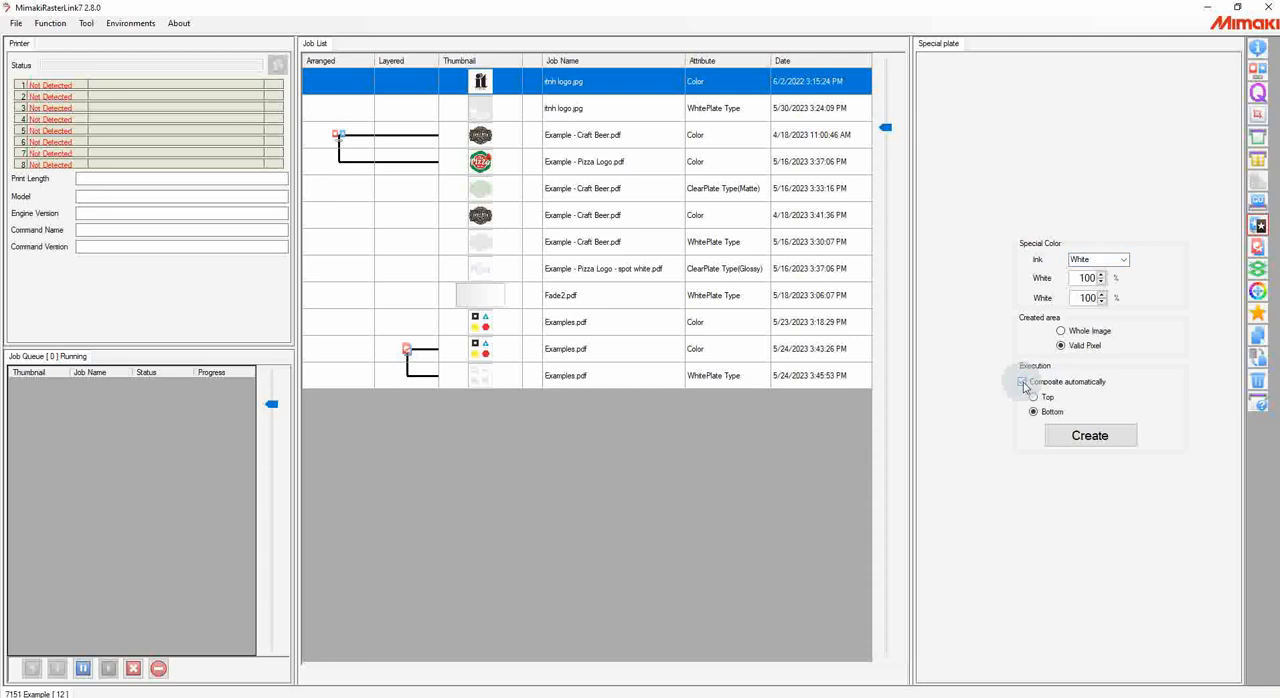
click(1044, 399)
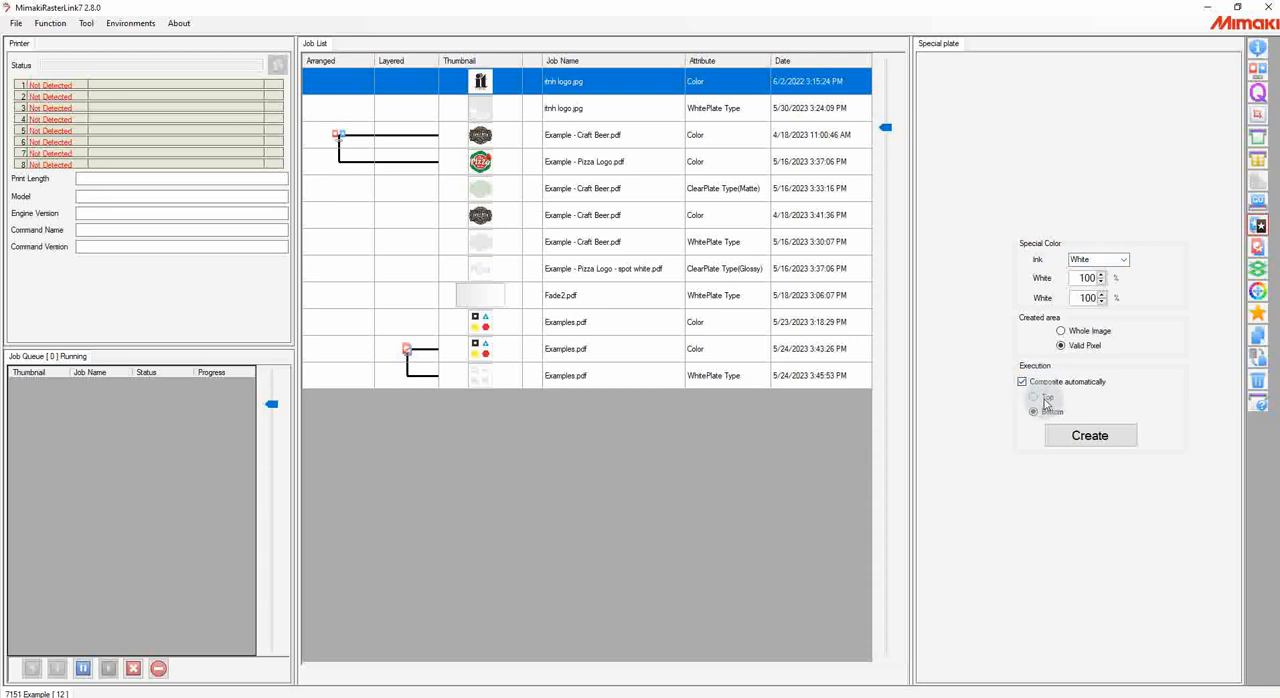
click(1040, 412)
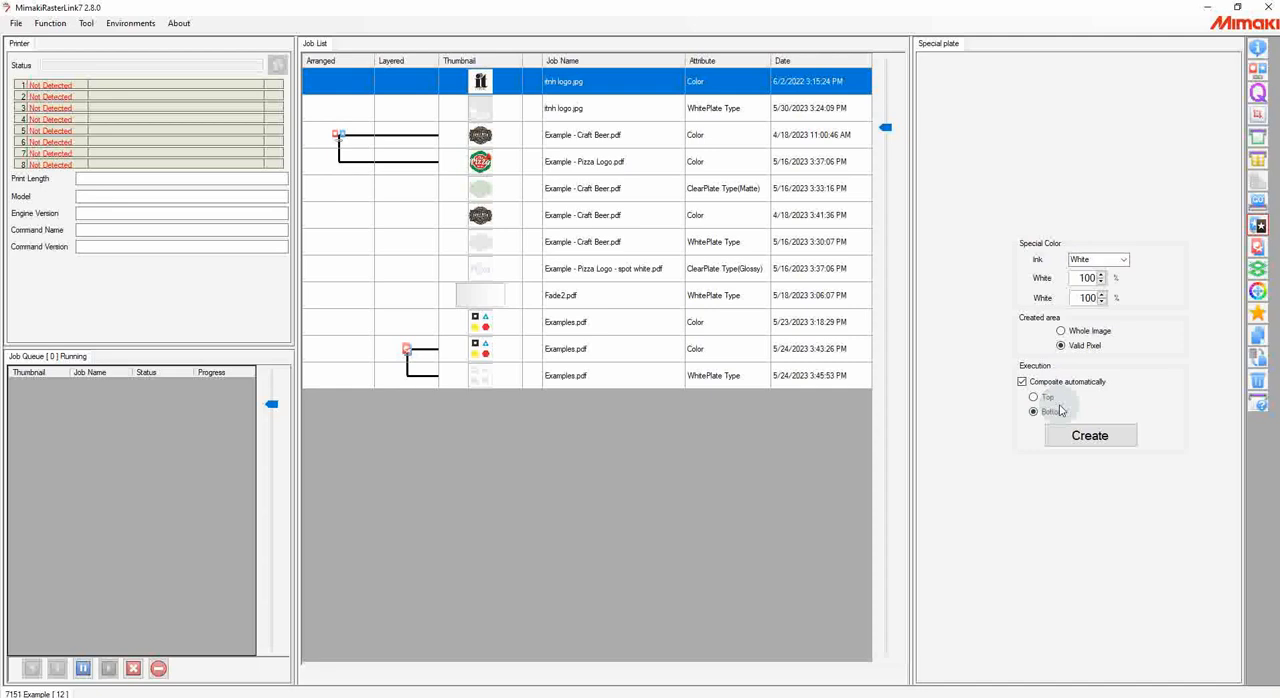
Step: Try the Top composite placement, restore Bottom, and create the logo's white special plate composited automatically
click(1034, 397)
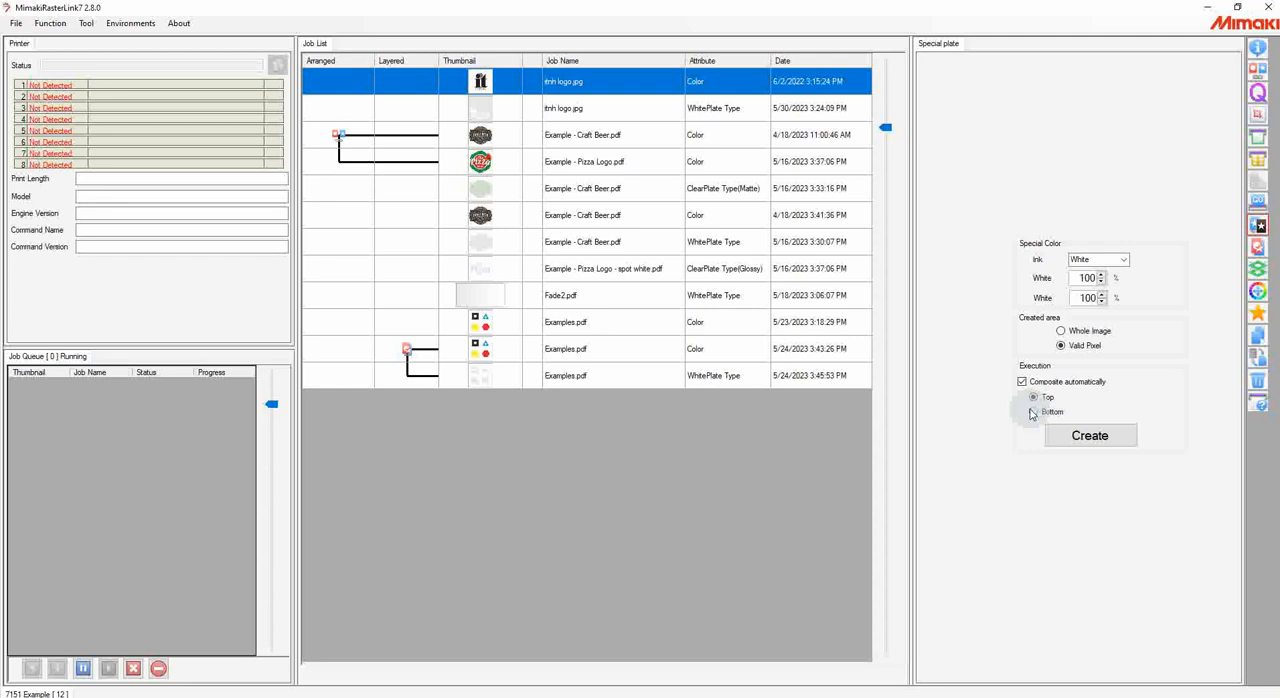
click(1033, 411)
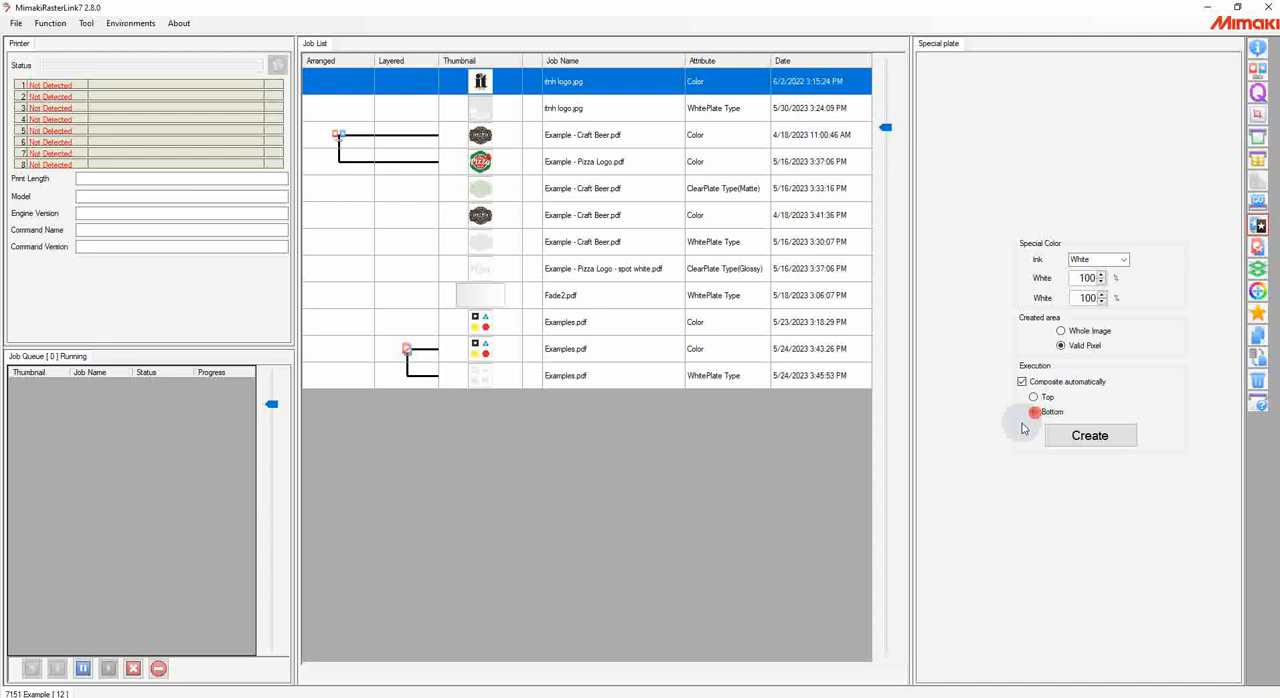
click(1077, 436)
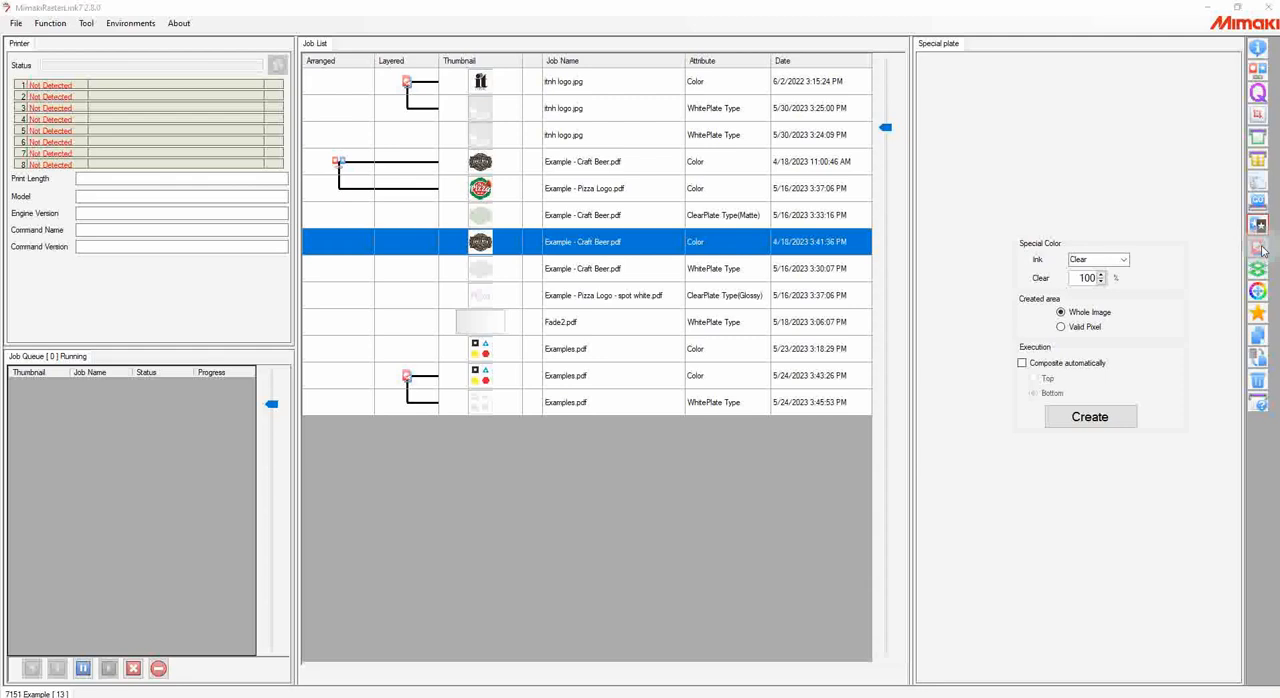
Step: Composite the Craft Beer color job with its white plate and matte clear plate, using the Speed priority policy
click(1259, 248)
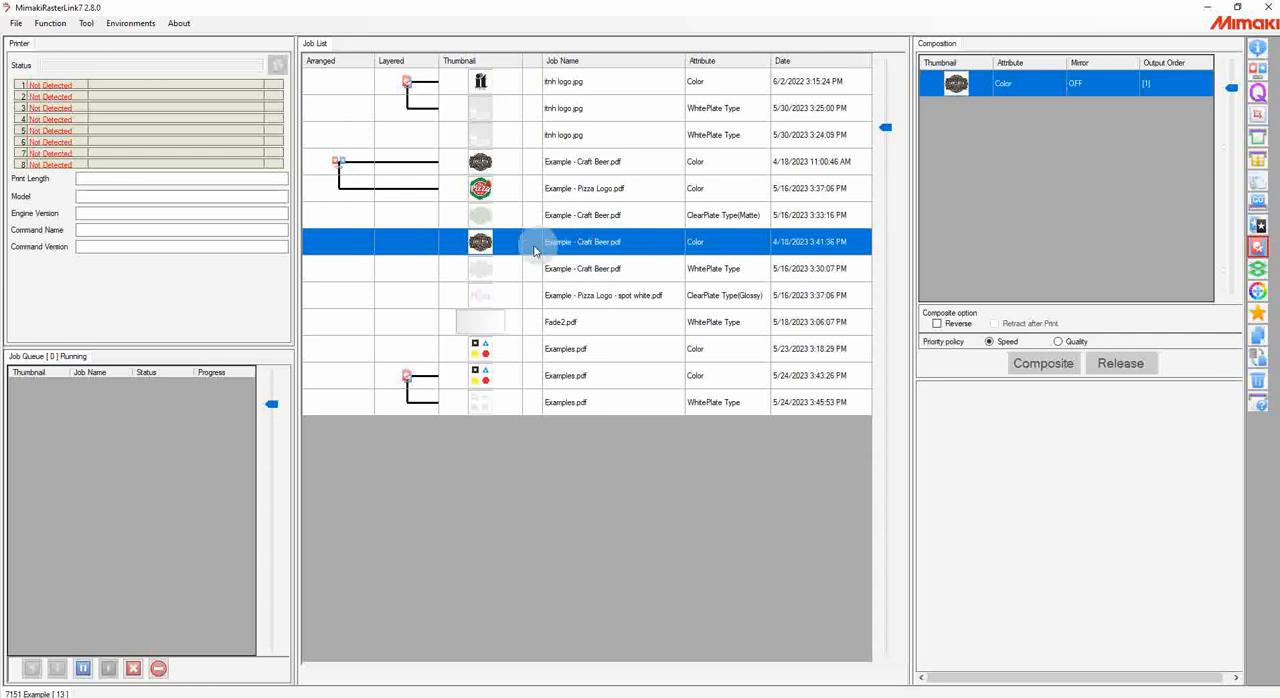
ctrl+click(571, 270)
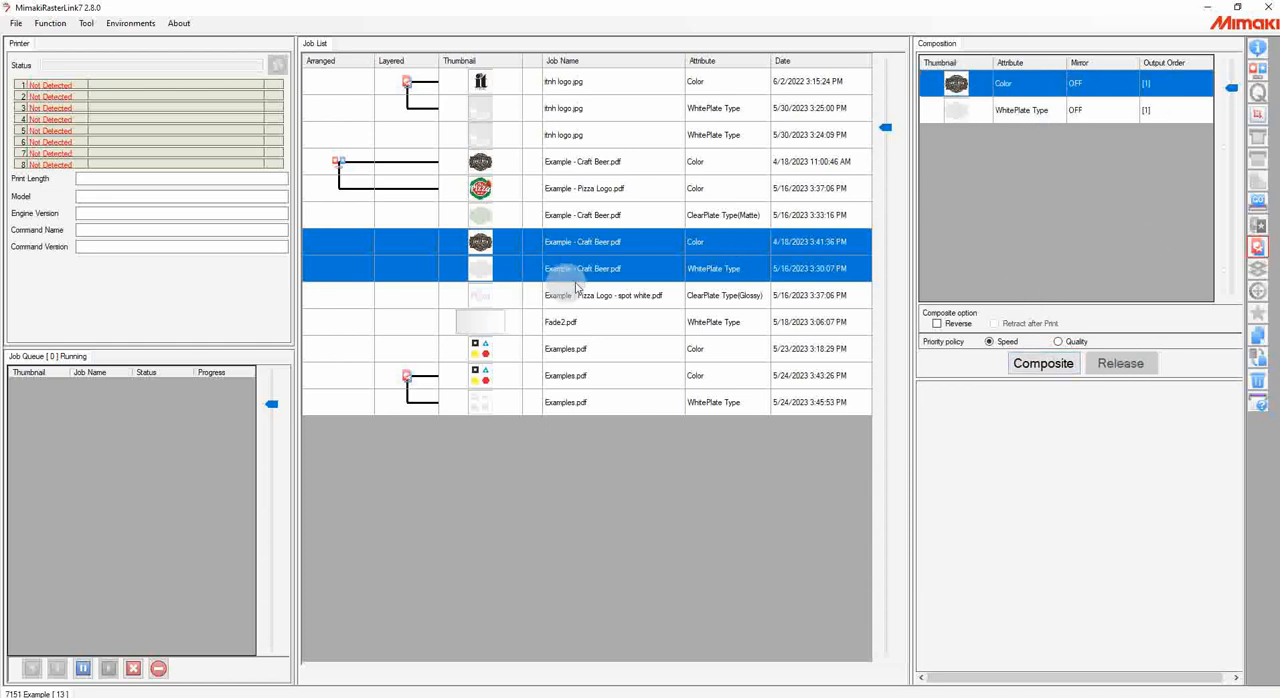
ctrl+click(580, 216)
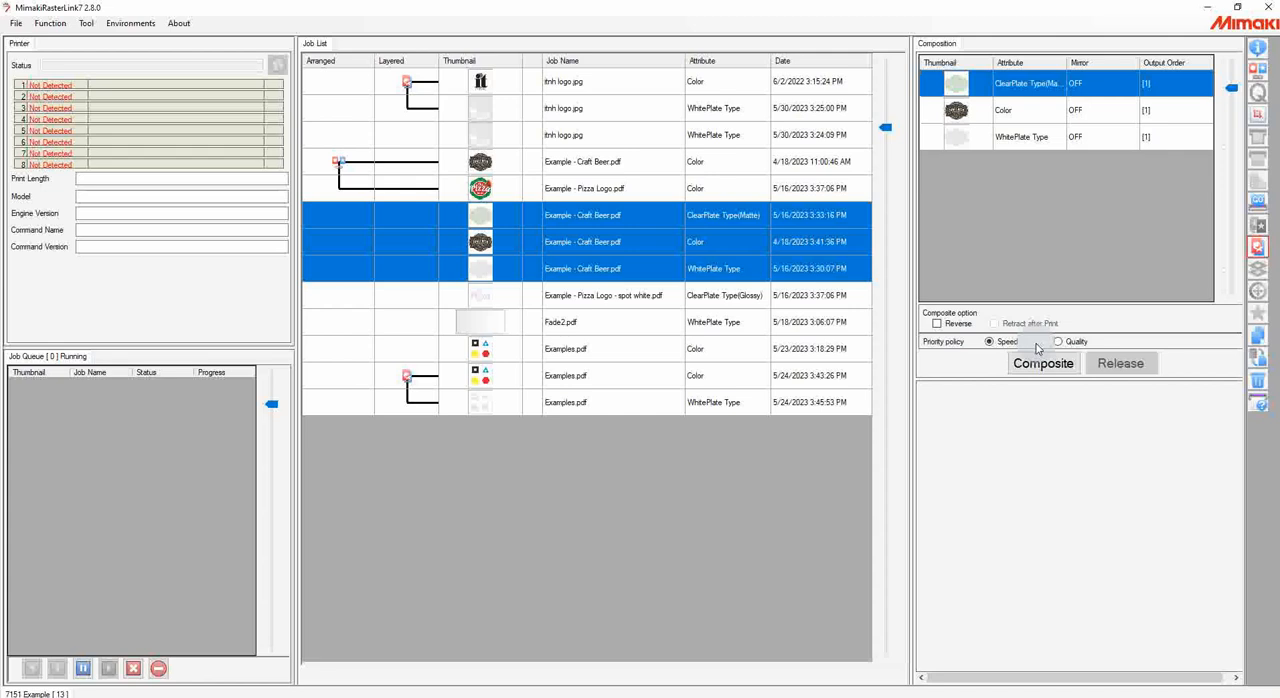
click(1041, 365)
click(681, 407)
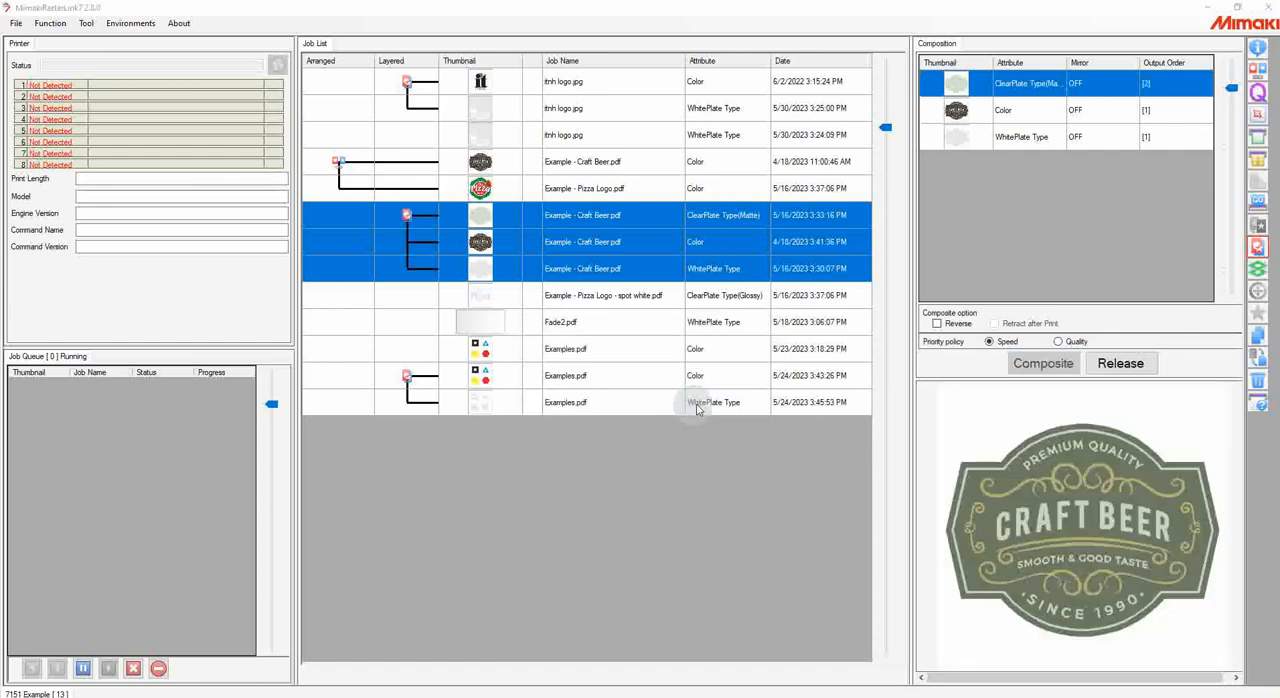
click(727, 404)
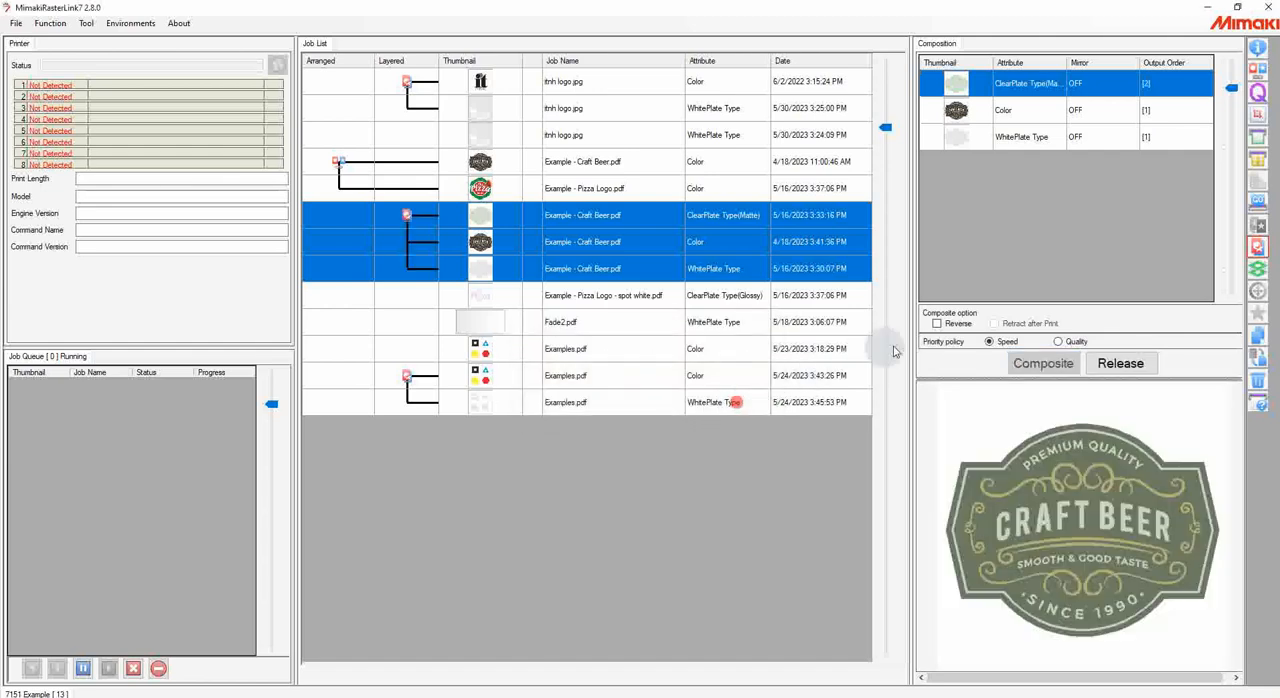
Step: Examine the output order of the clear, color and white layers in the Craft Beer composition
click(1152, 115)
click(1158, 84)
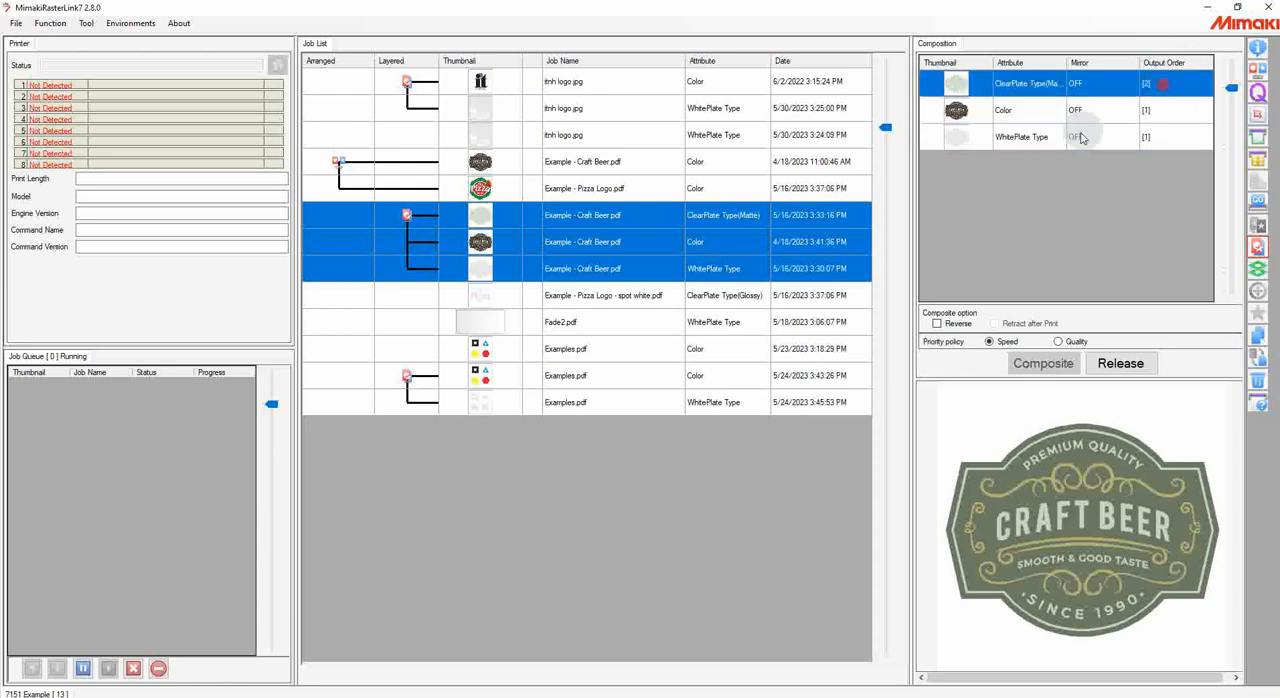
click(1140, 112)
click(1108, 136)
click(1112, 118)
click(1105, 134)
click(1108, 114)
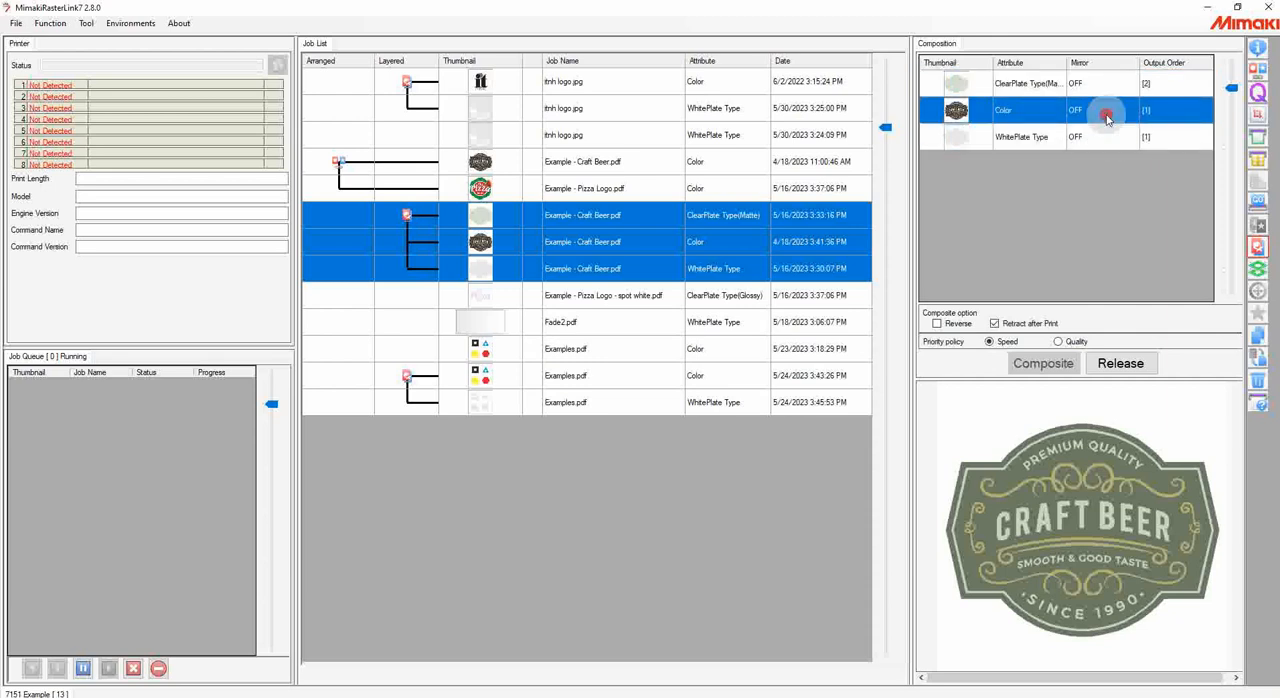
click(1104, 137)
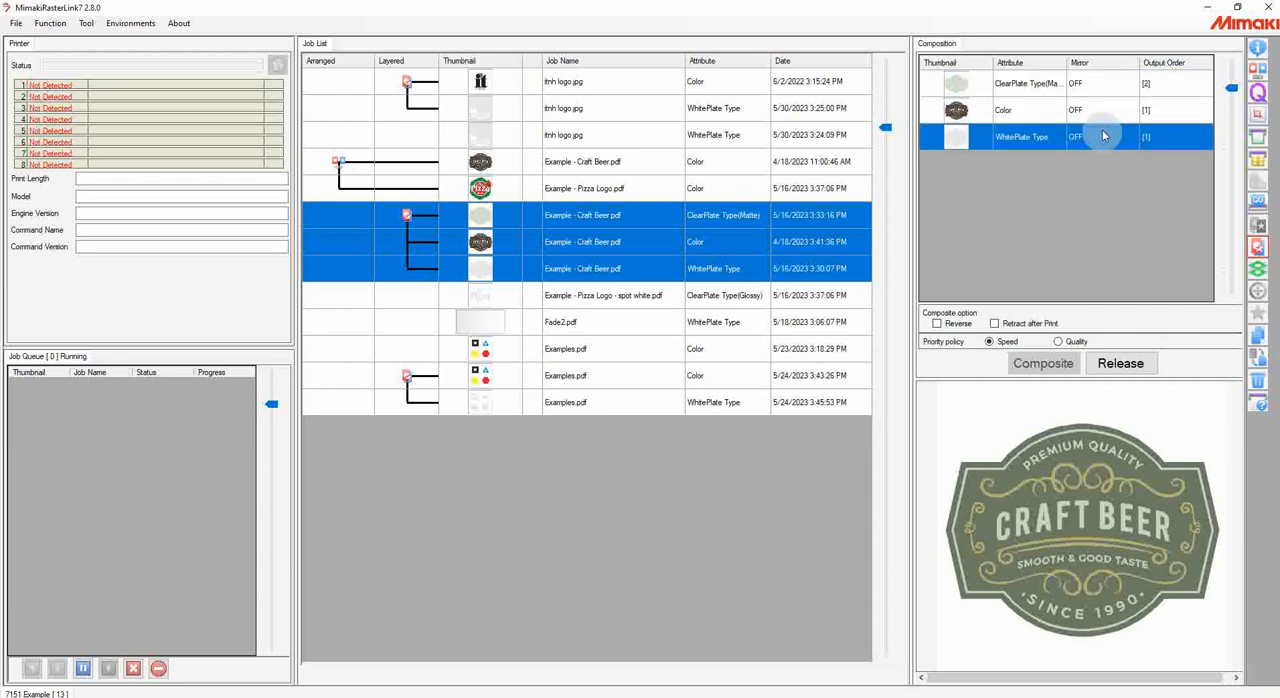
click(1160, 84)
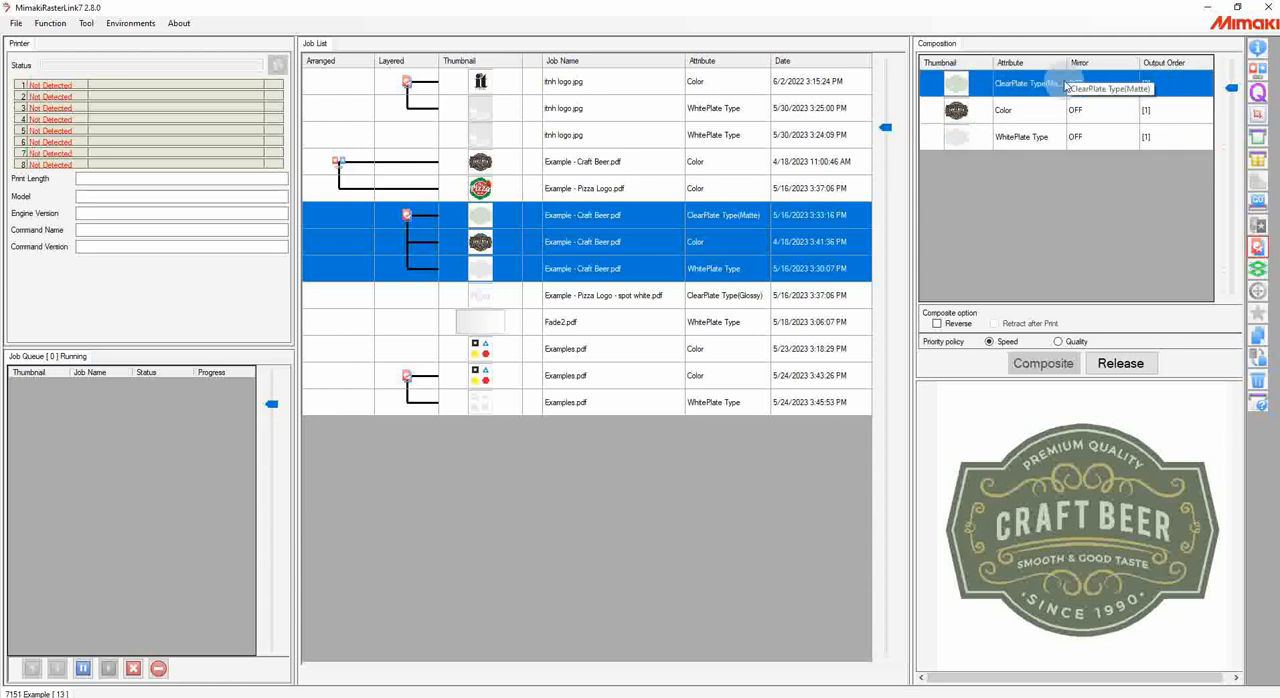
Step: Recomposite the Craft Beer layers with the Quality priority policy and compare it with Speed, leaving Quality selected
click(1073, 343)
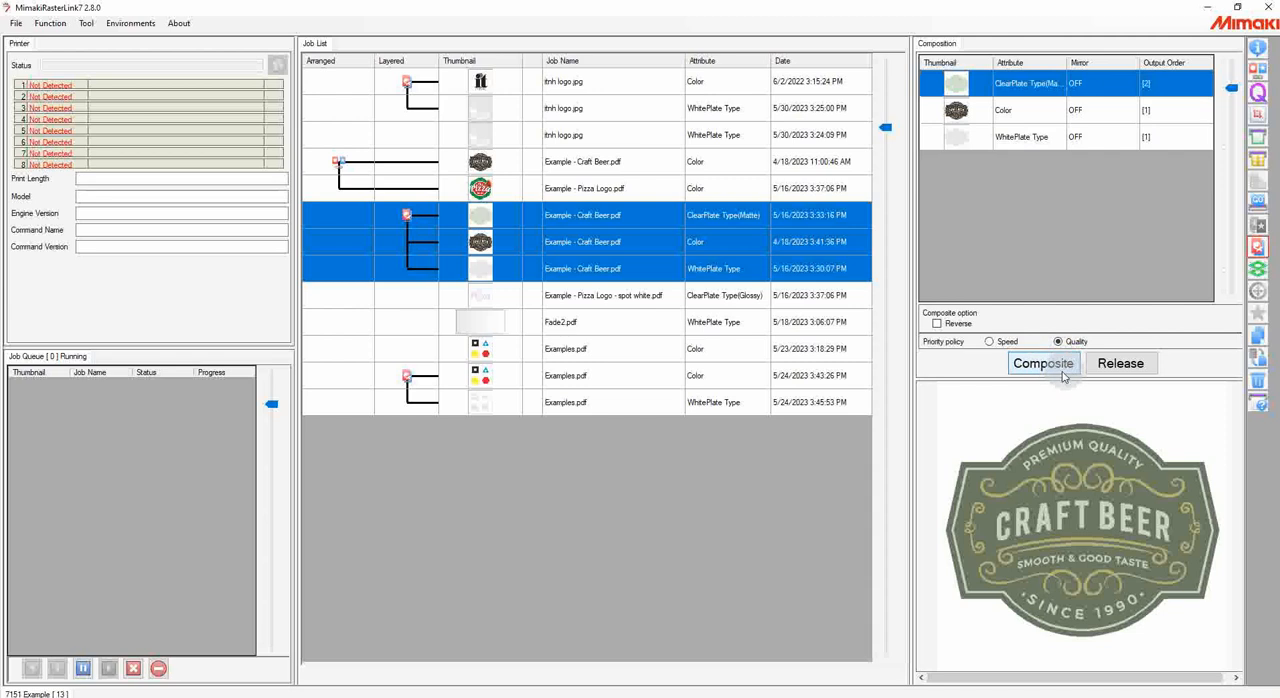
click(1050, 366)
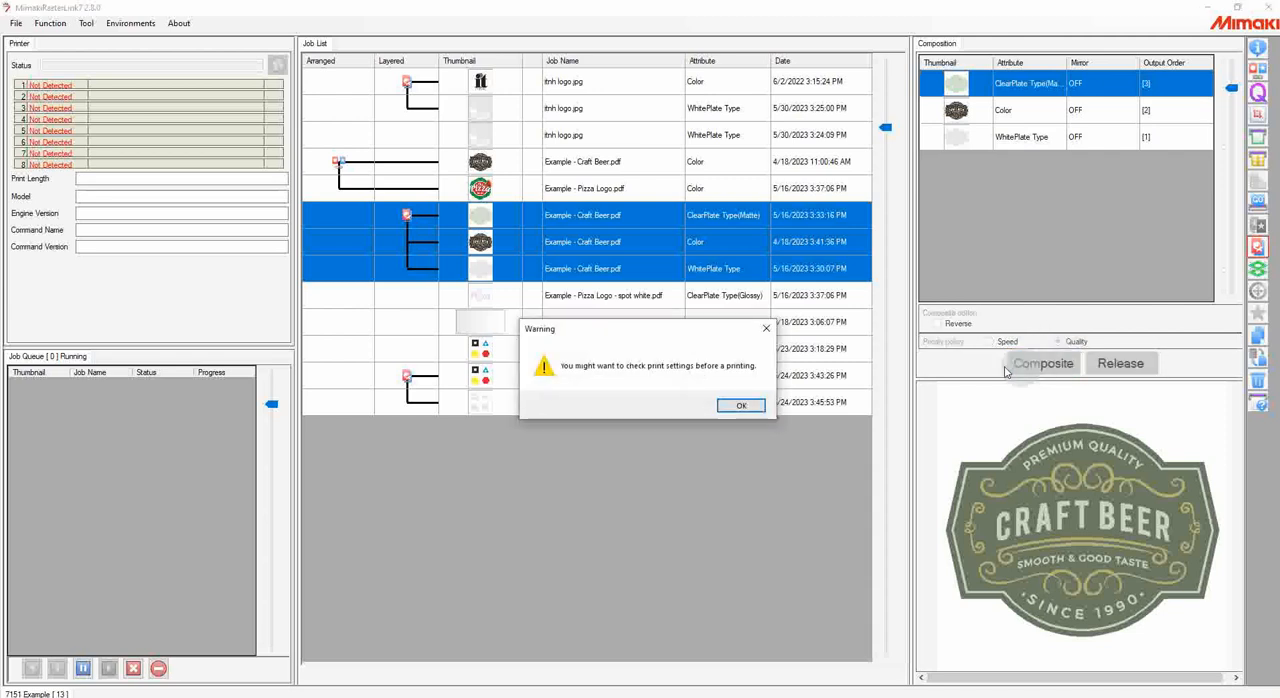
click(754, 405)
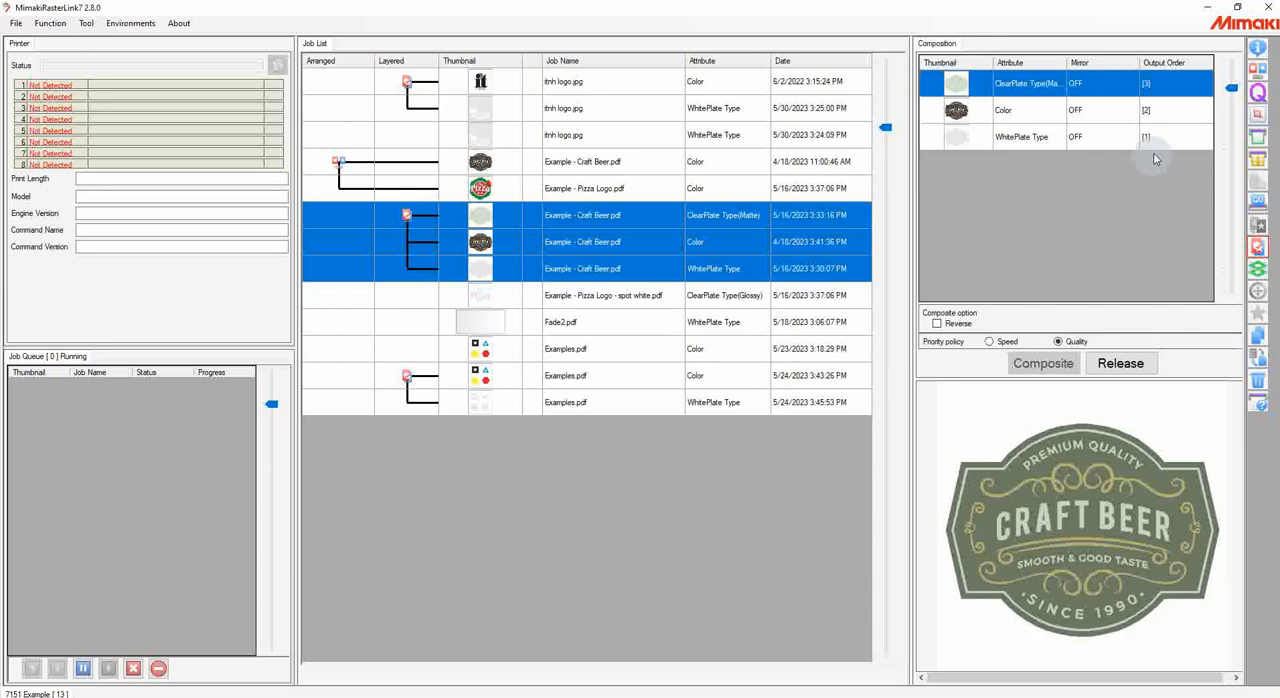
drag(1163, 147, 1158, 93)
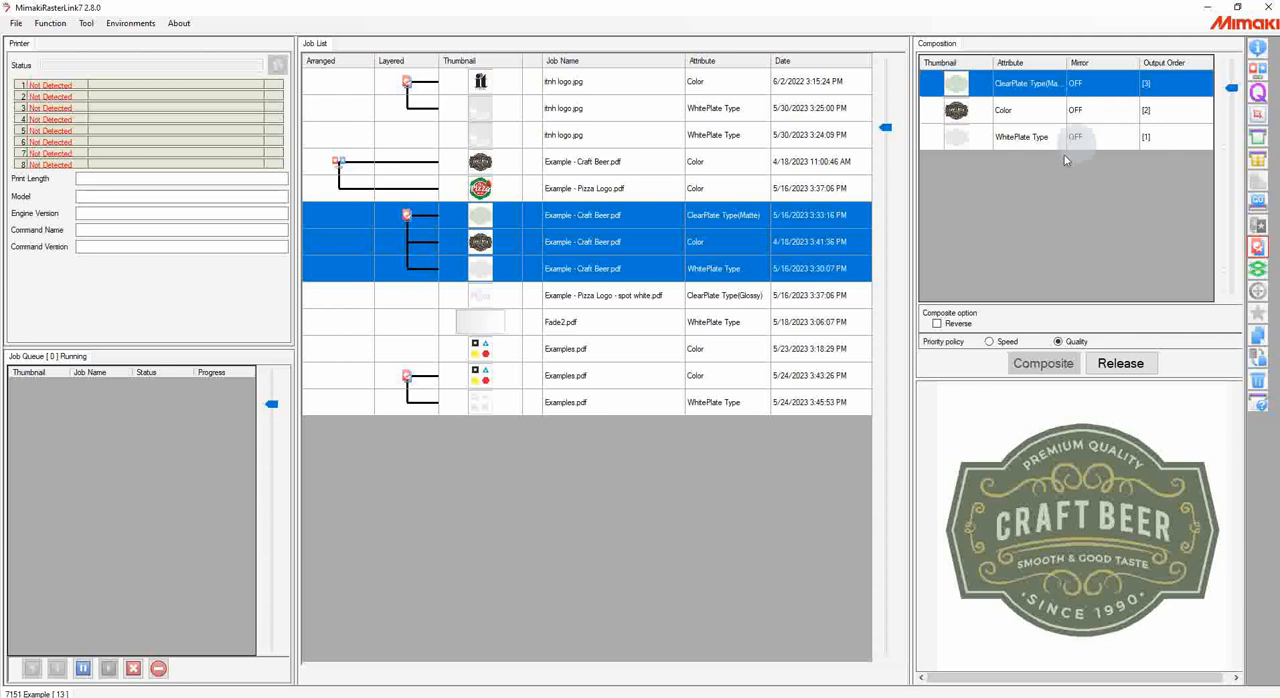
click(990, 341)
click(1060, 342)
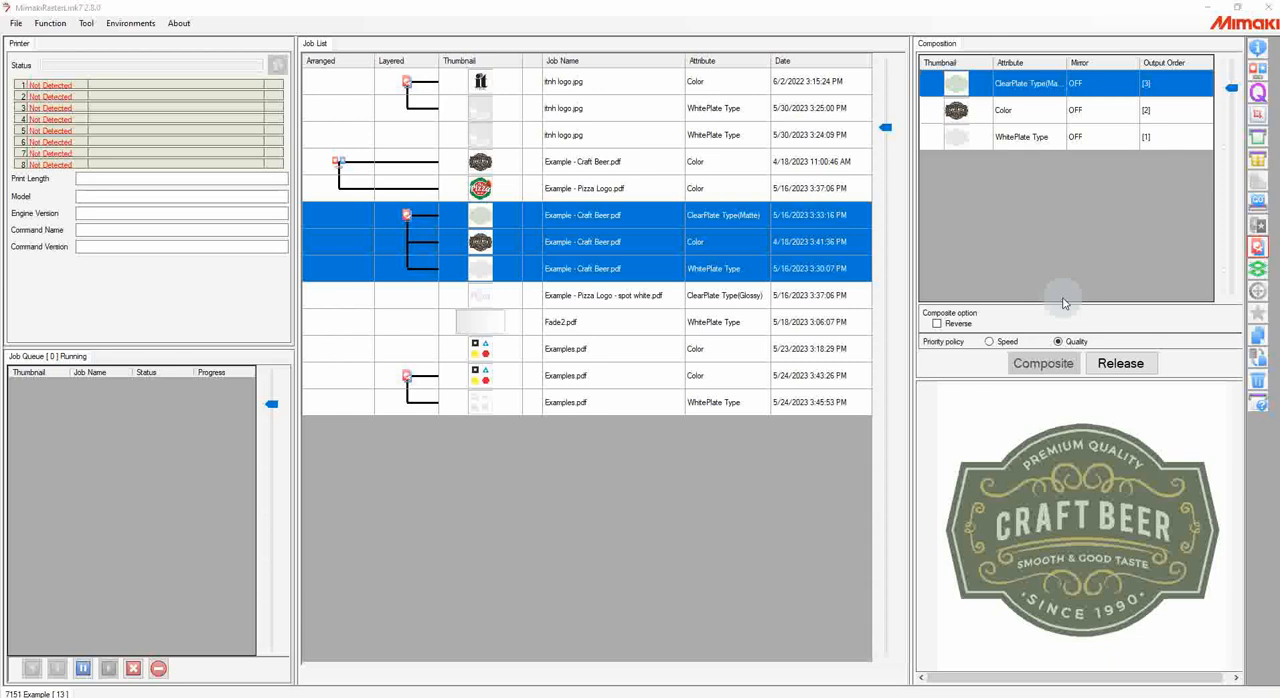
Step: Open the Craft Beer composition's layer adjustments and try toggling the white layer's size correction, leaving it enabled
click(1259, 270)
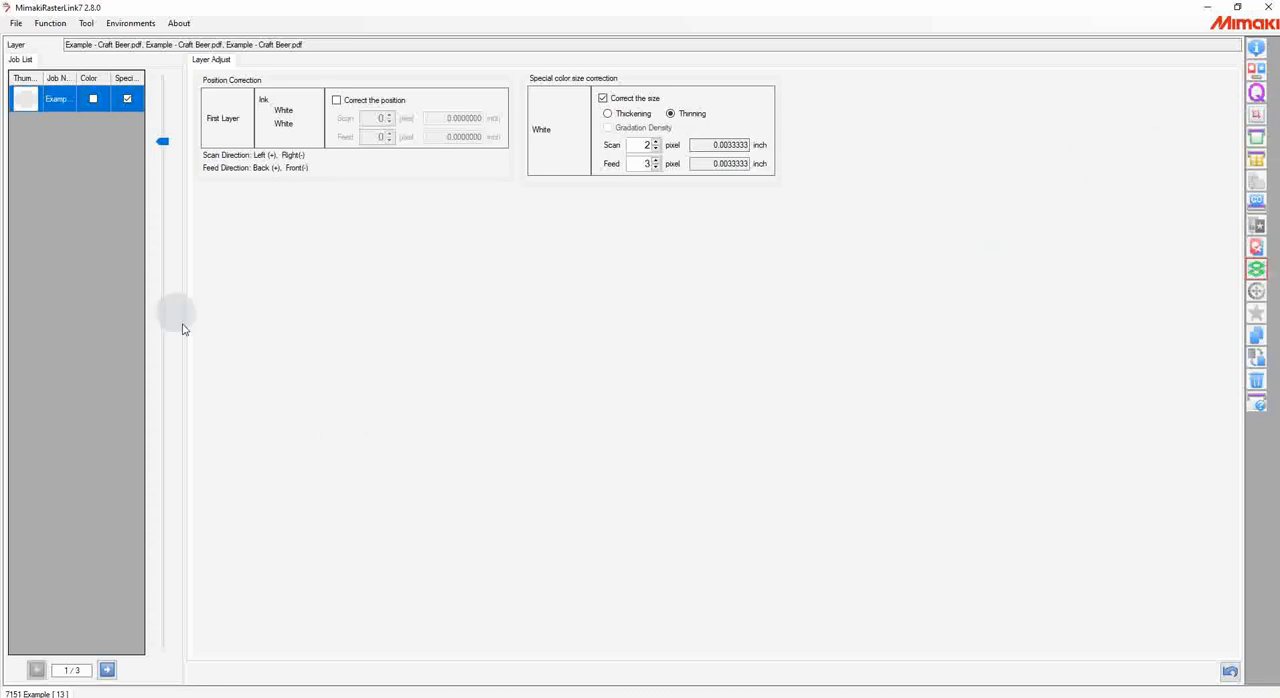
click(1256, 251)
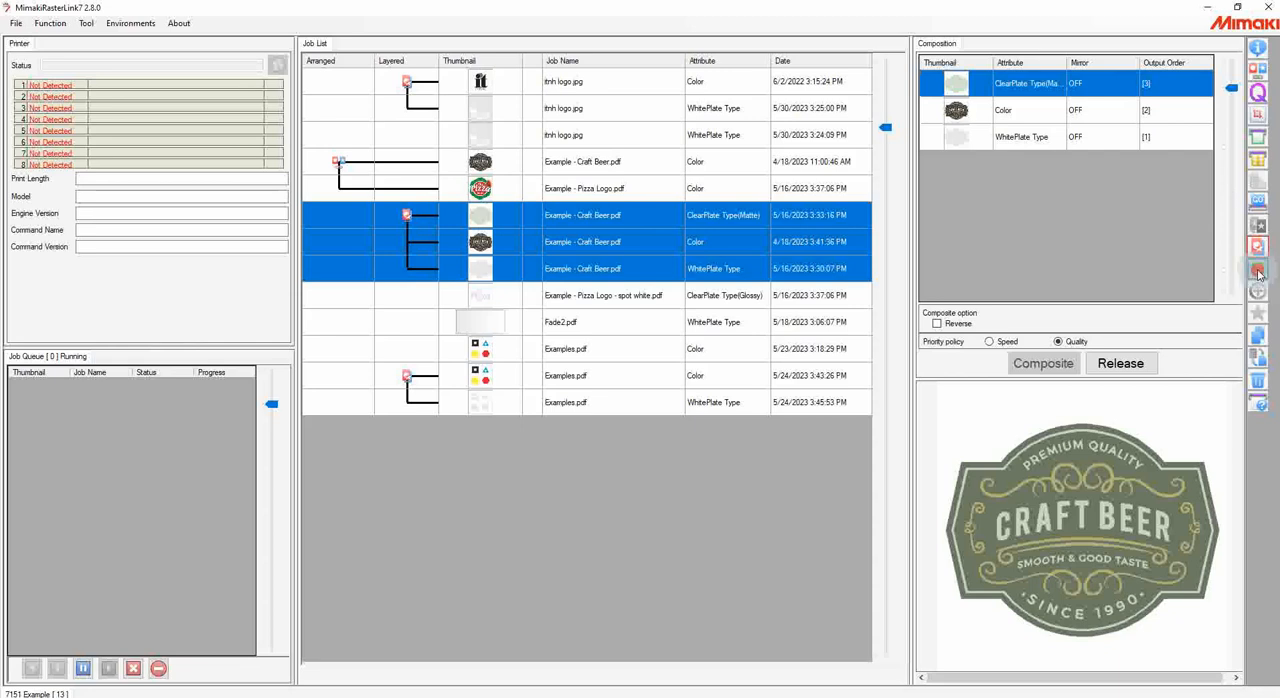
click(1258, 272)
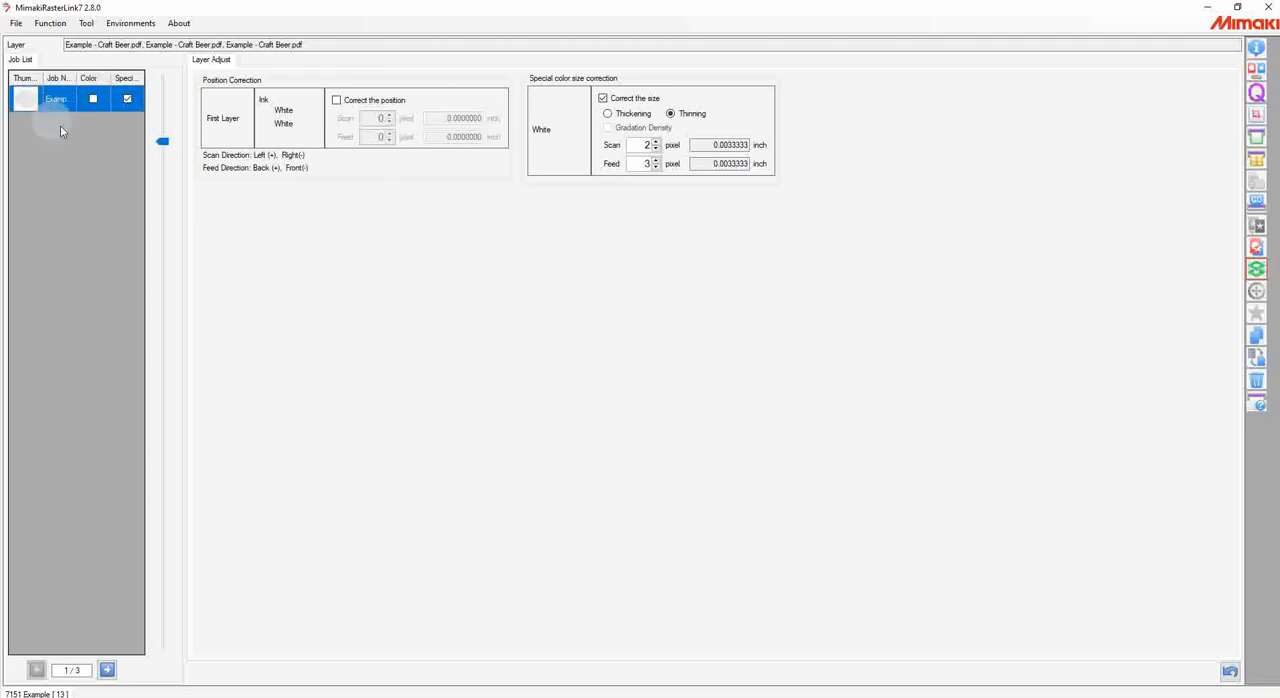
click(603, 99)
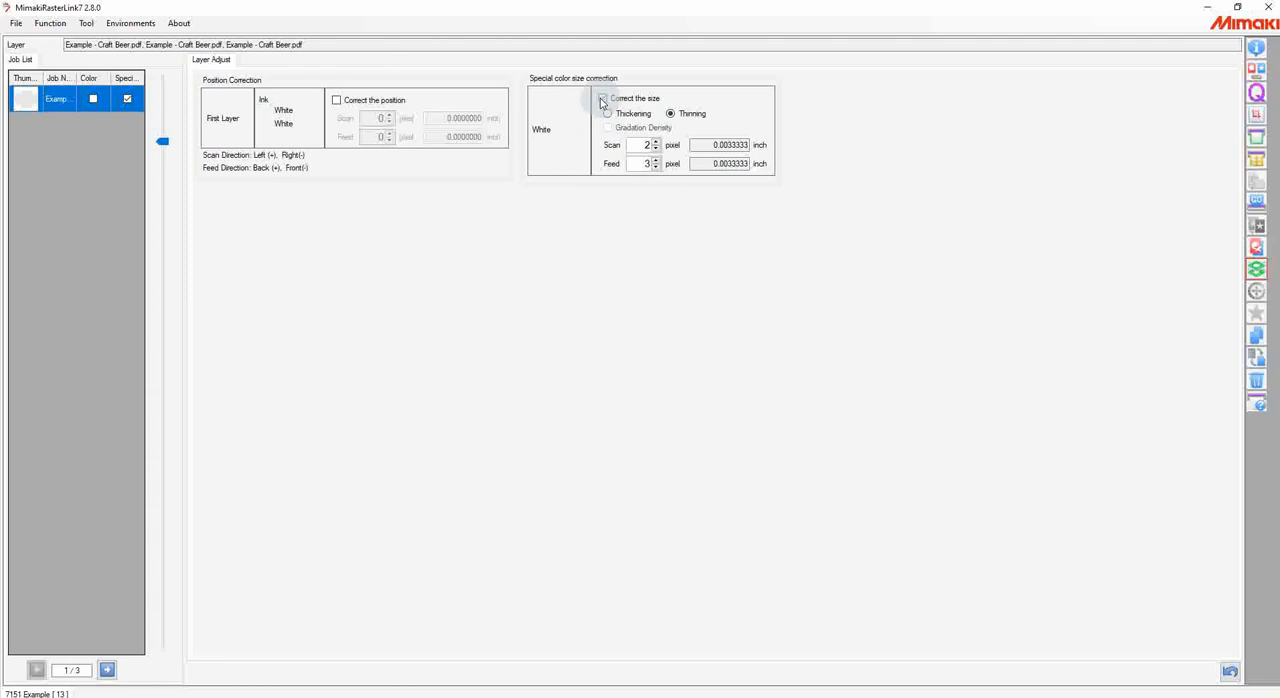
click(603, 99)
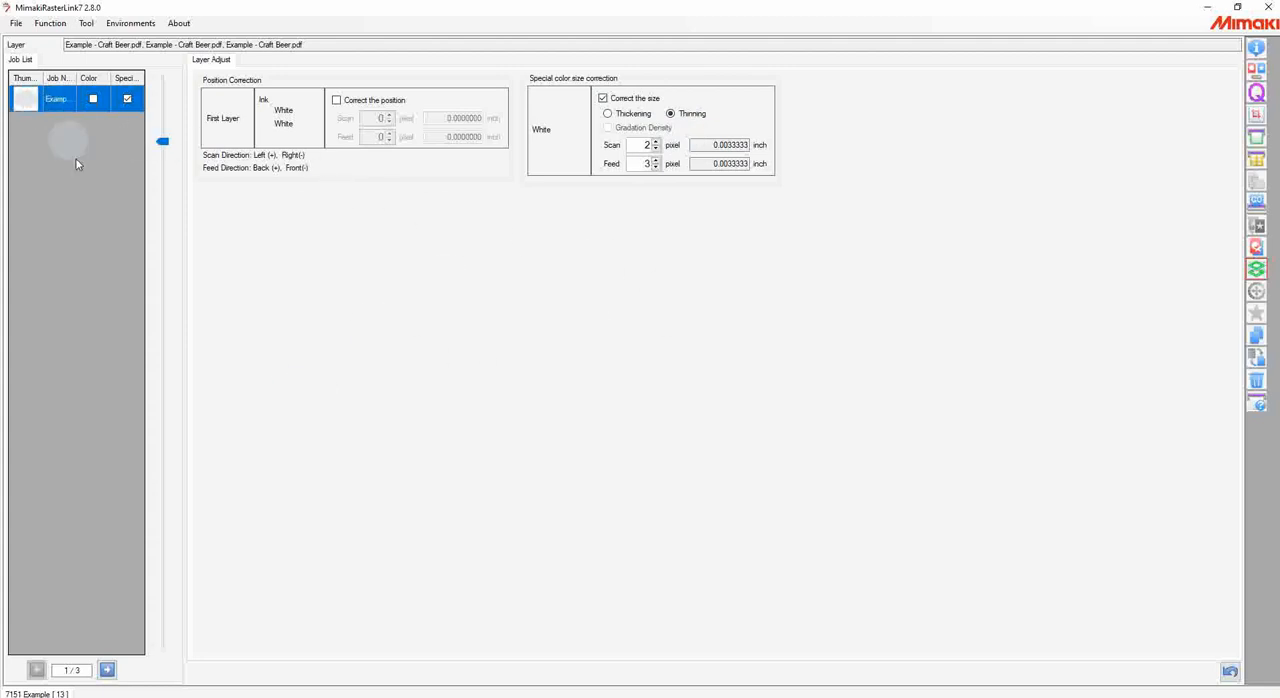
Step: Review the color and clear layers' adjustments, try toggling position correction on the color layer, and return to the white layer
click(107, 670)
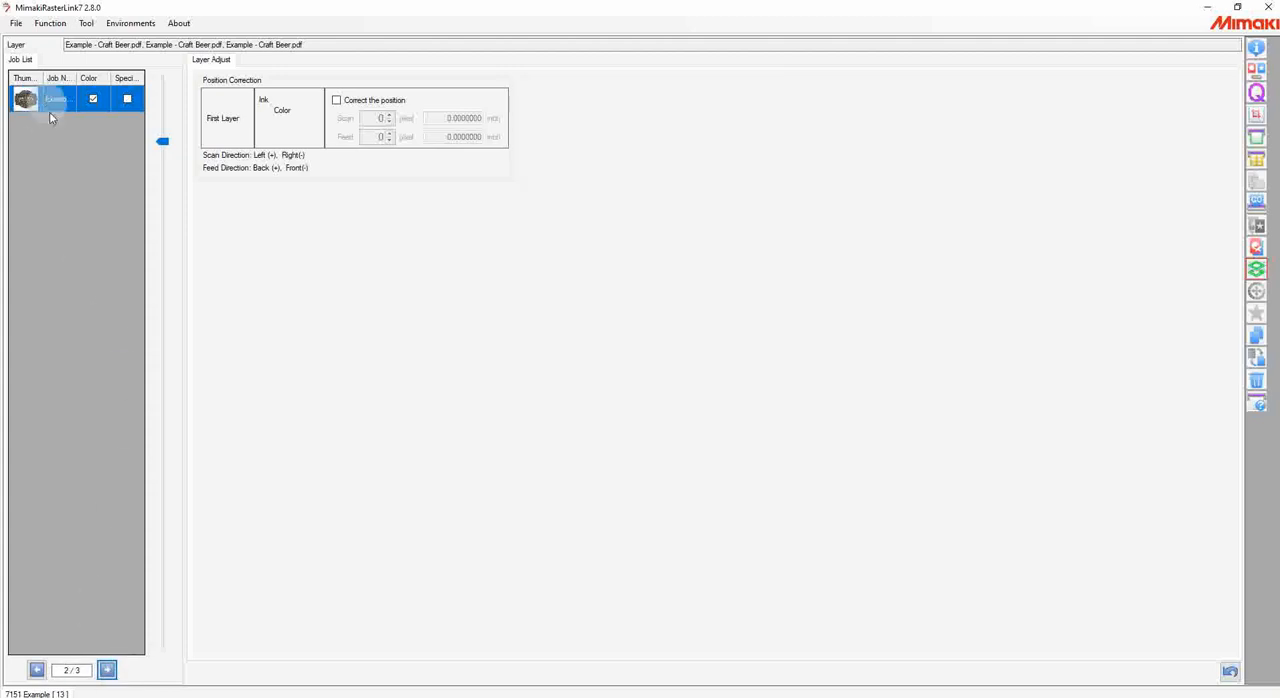
click(107, 671)
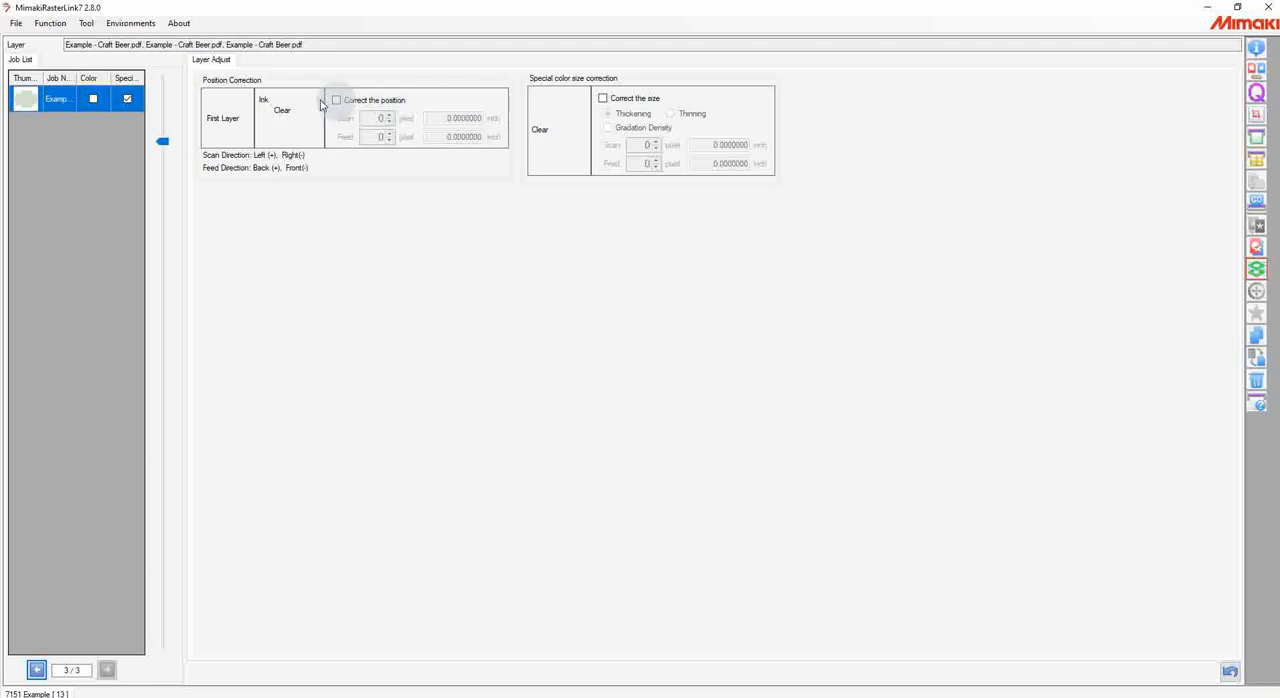
click(36, 669)
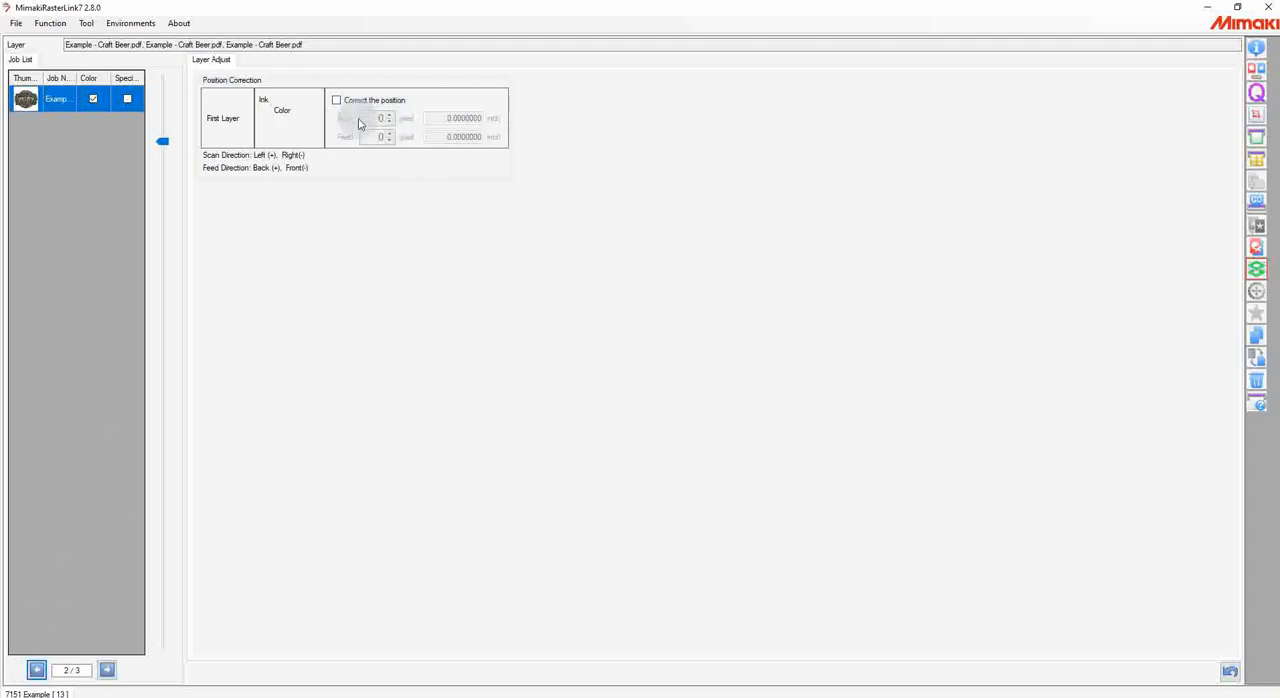
click(345, 99)
click(345, 100)
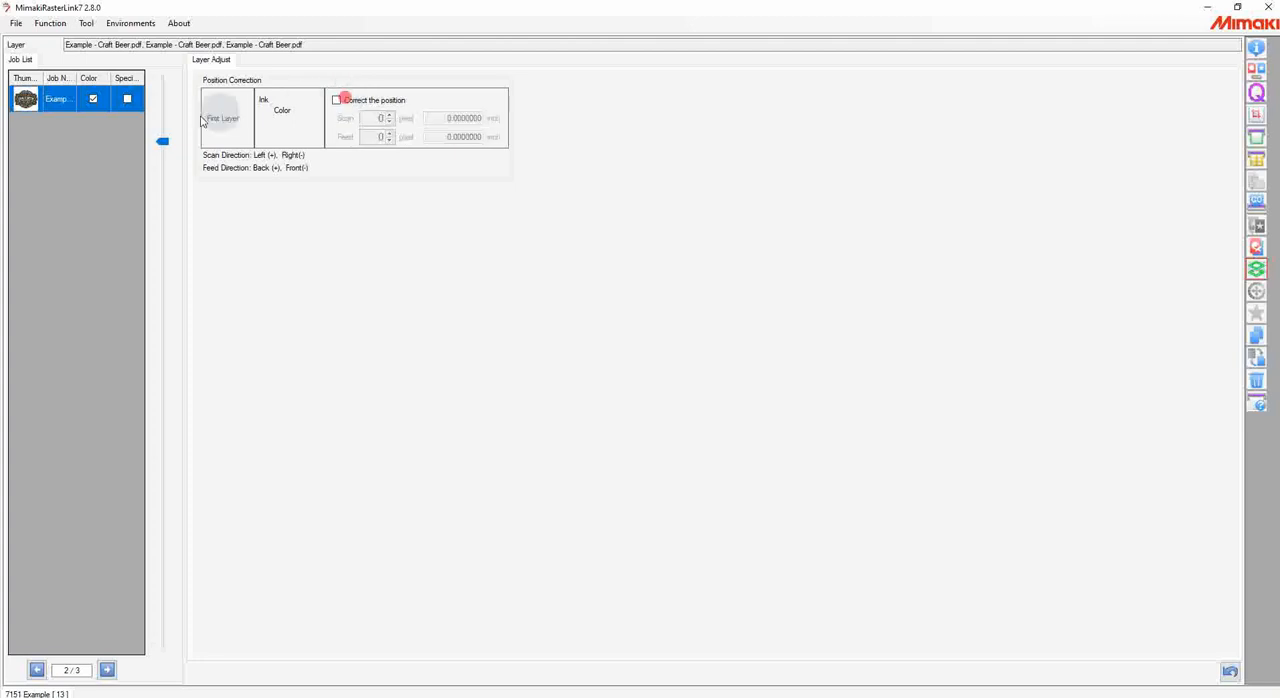
click(36, 669)
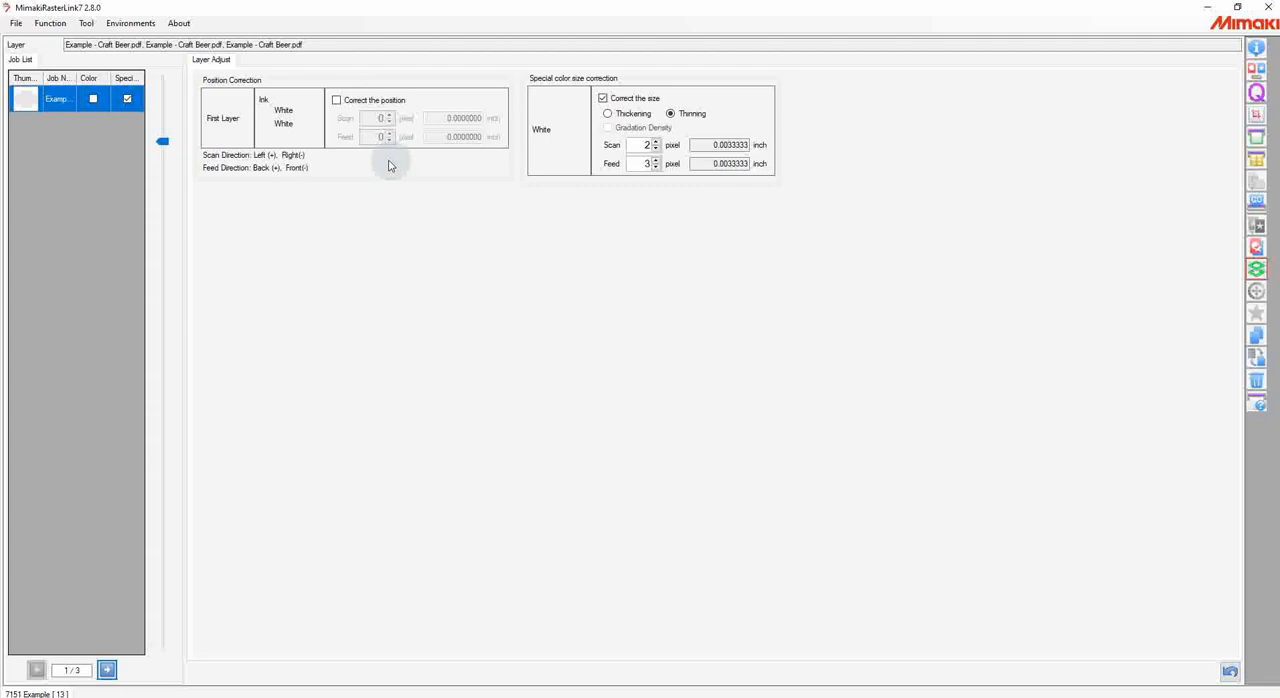
Step: Enable position correction for the white layer and try adjusting its Scan and Feed pixel offsets
click(356, 101)
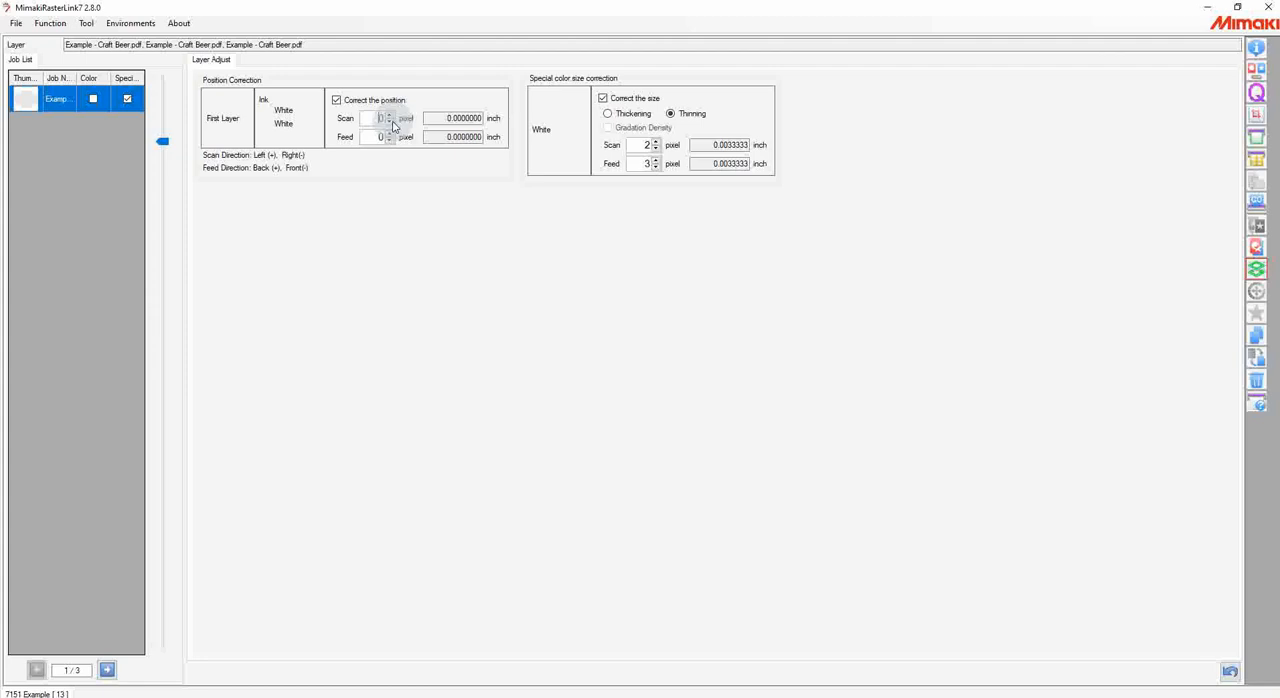
click(389, 115)
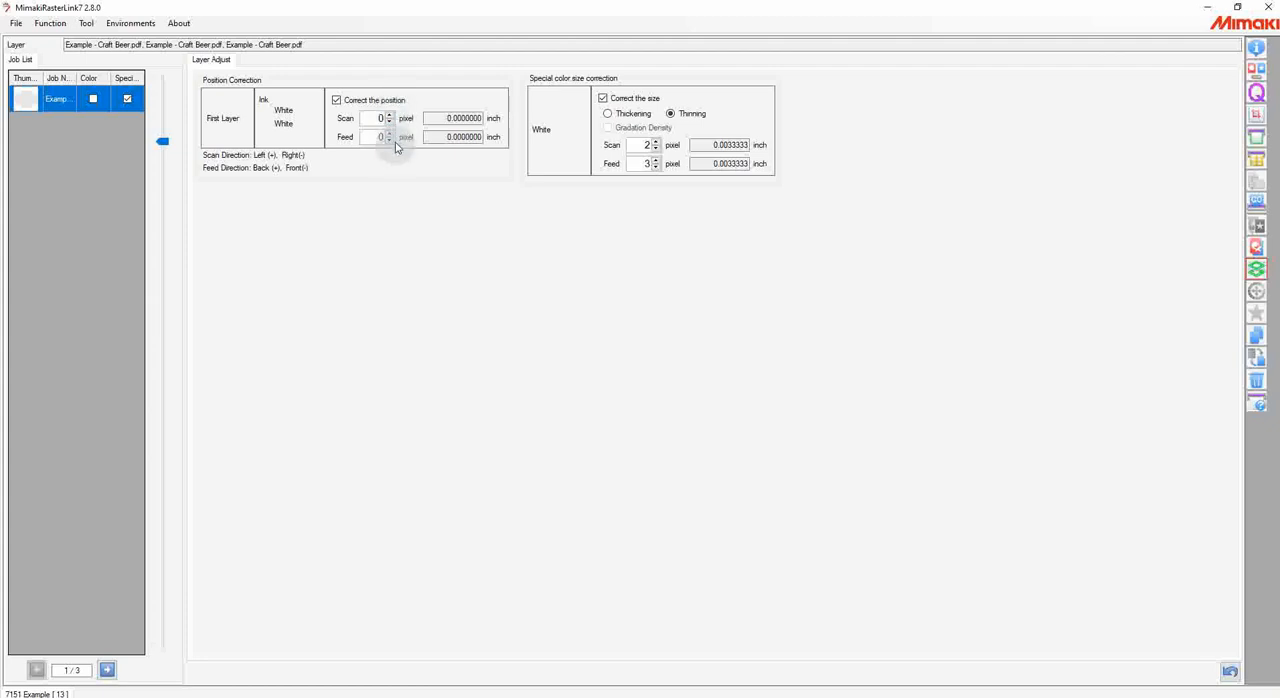
click(390, 140)
click(390, 136)
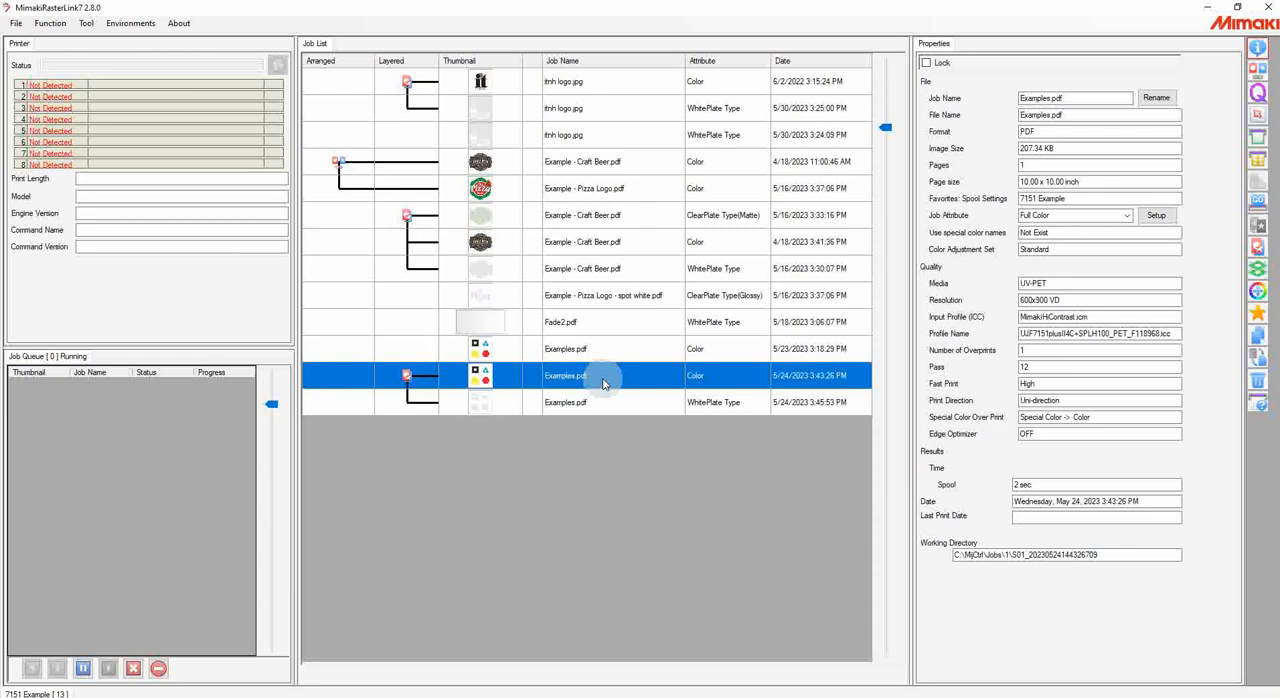
Step: Open Color Replacement for the composited Examples.pdf job and set the red CMYK color's ink replacement to 100% Cyan
click(1260, 295)
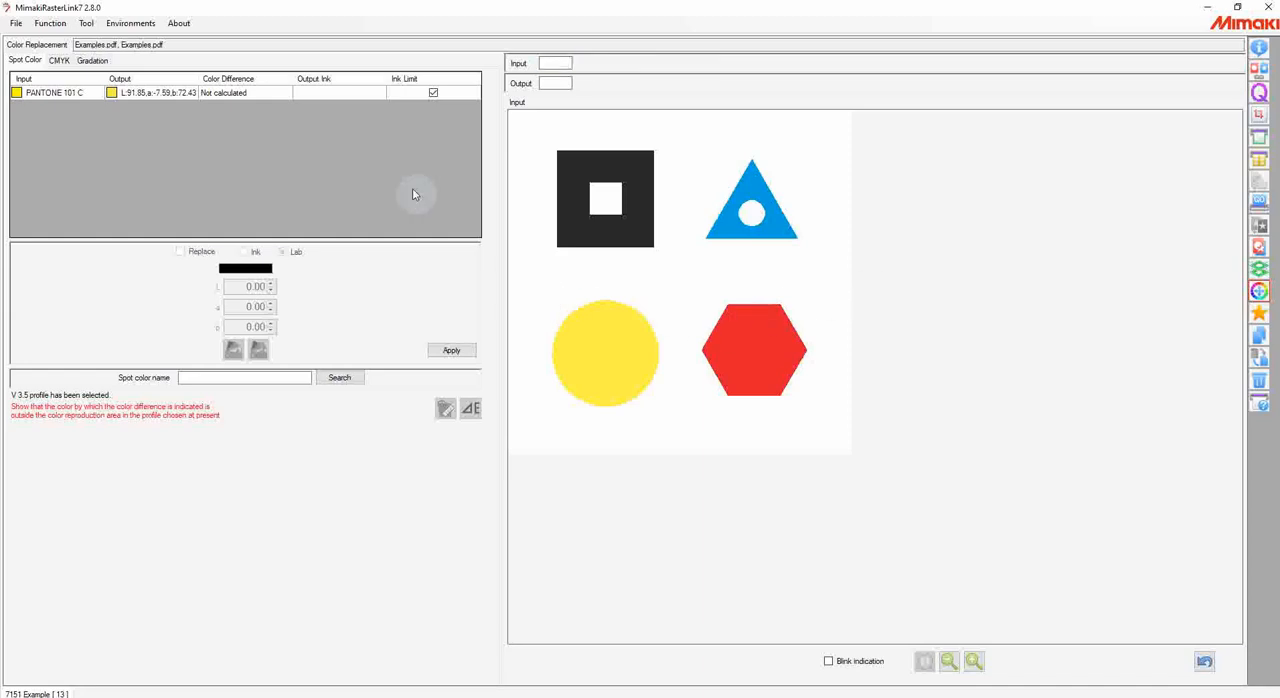
click(59, 60)
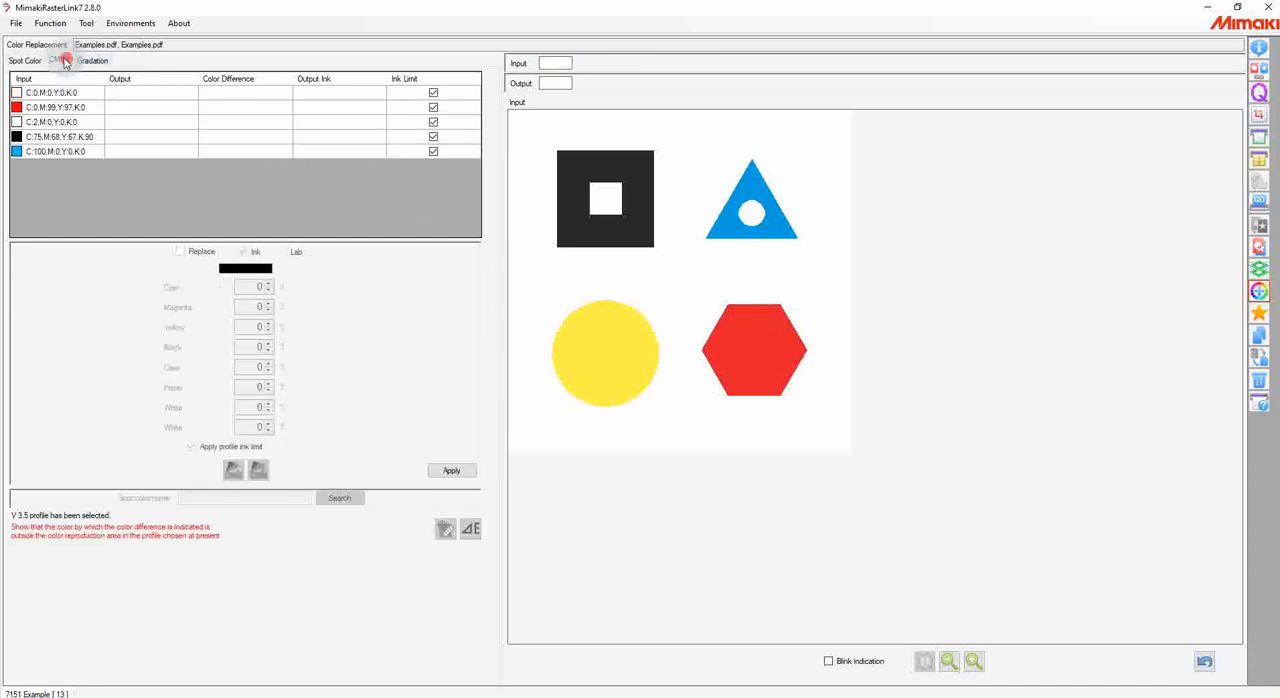
click(47, 108)
click(180, 251)
click(248, 289)
text(100)
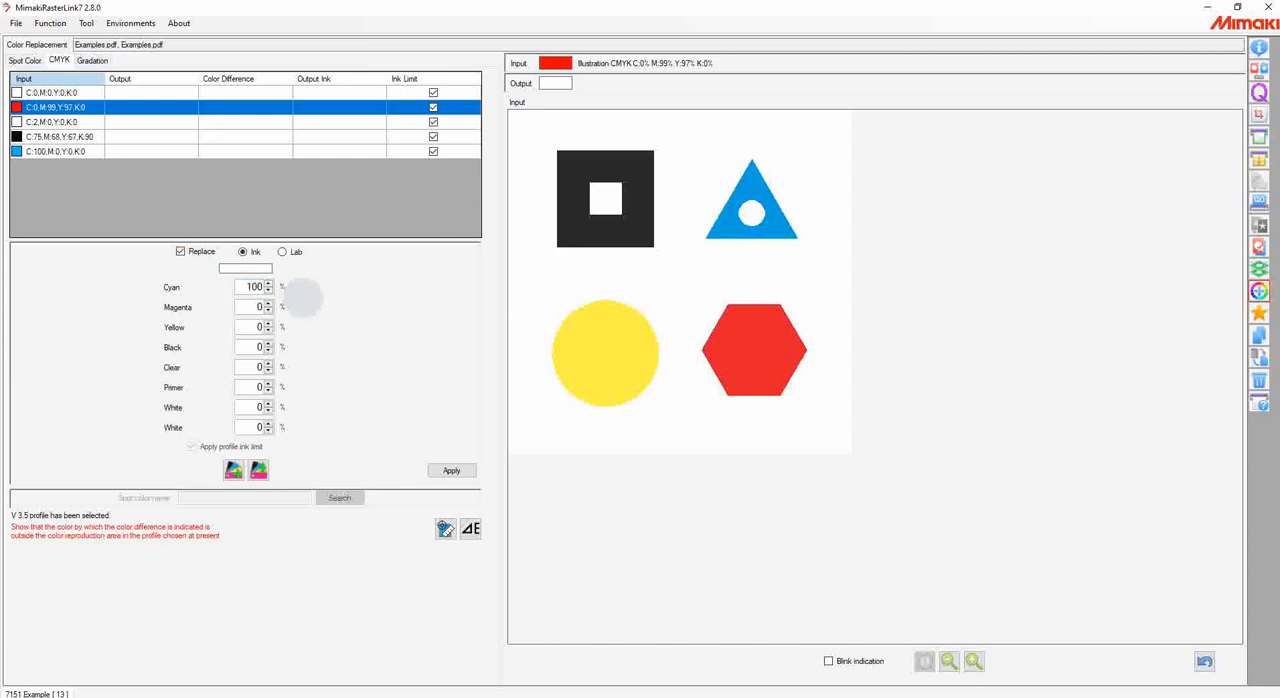
key(Tab)
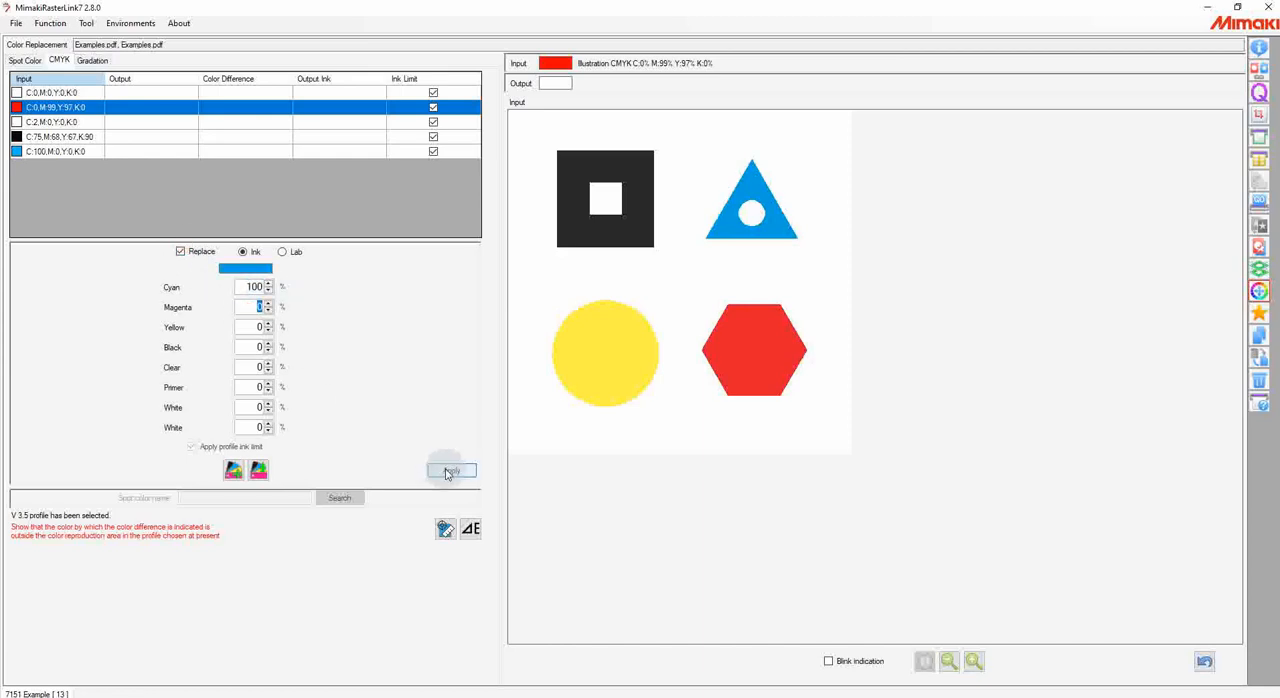
Step: Review the Lab replacement assigned to the spot color PANTONE 101 C in Color Replacement
click(32, 61)
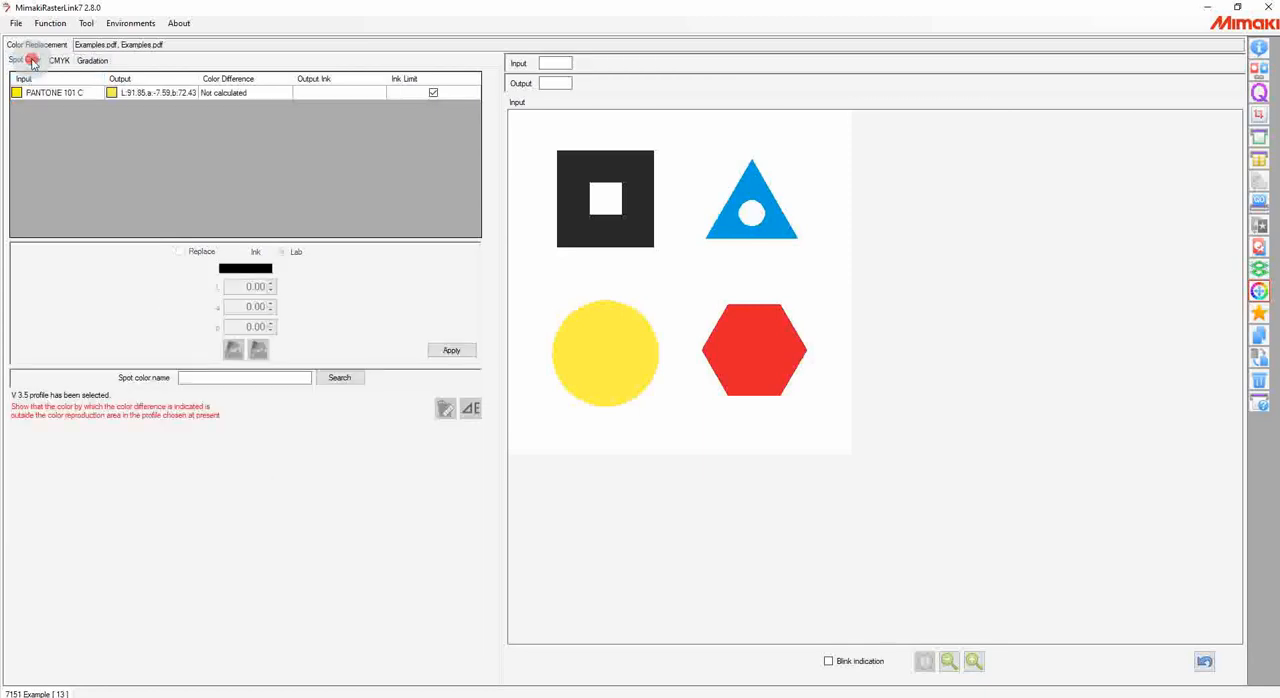
click(88, 95)
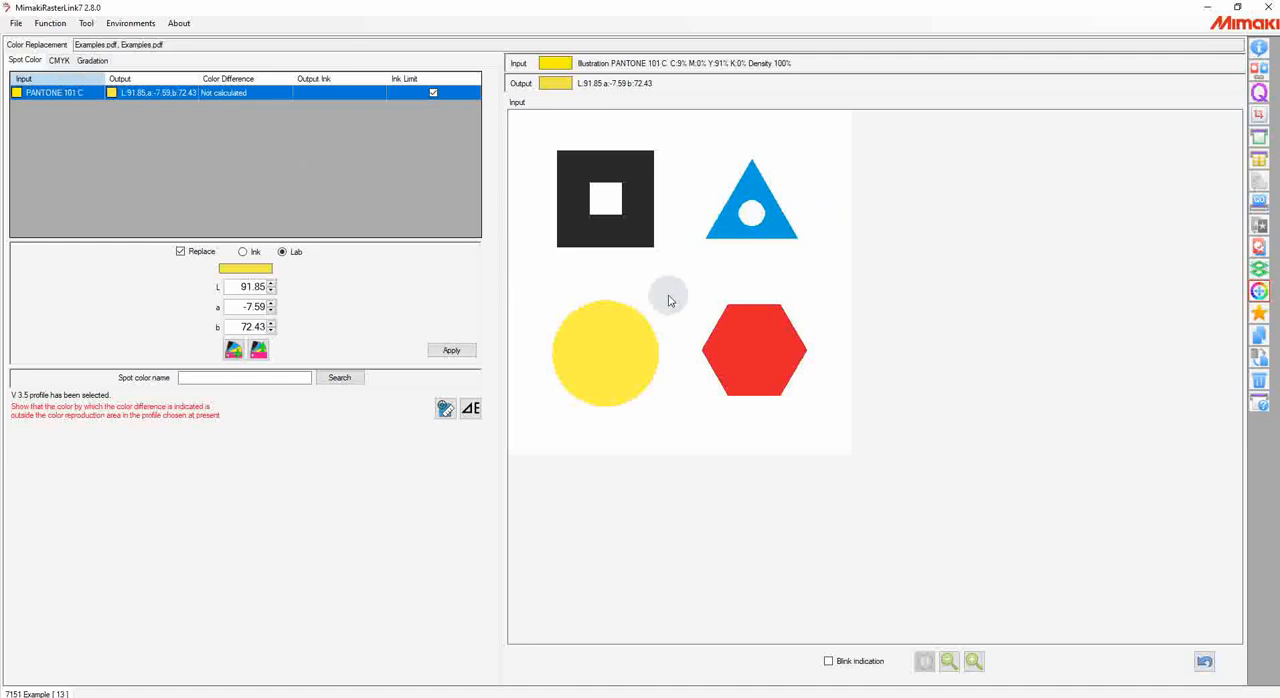
click(128, 94)
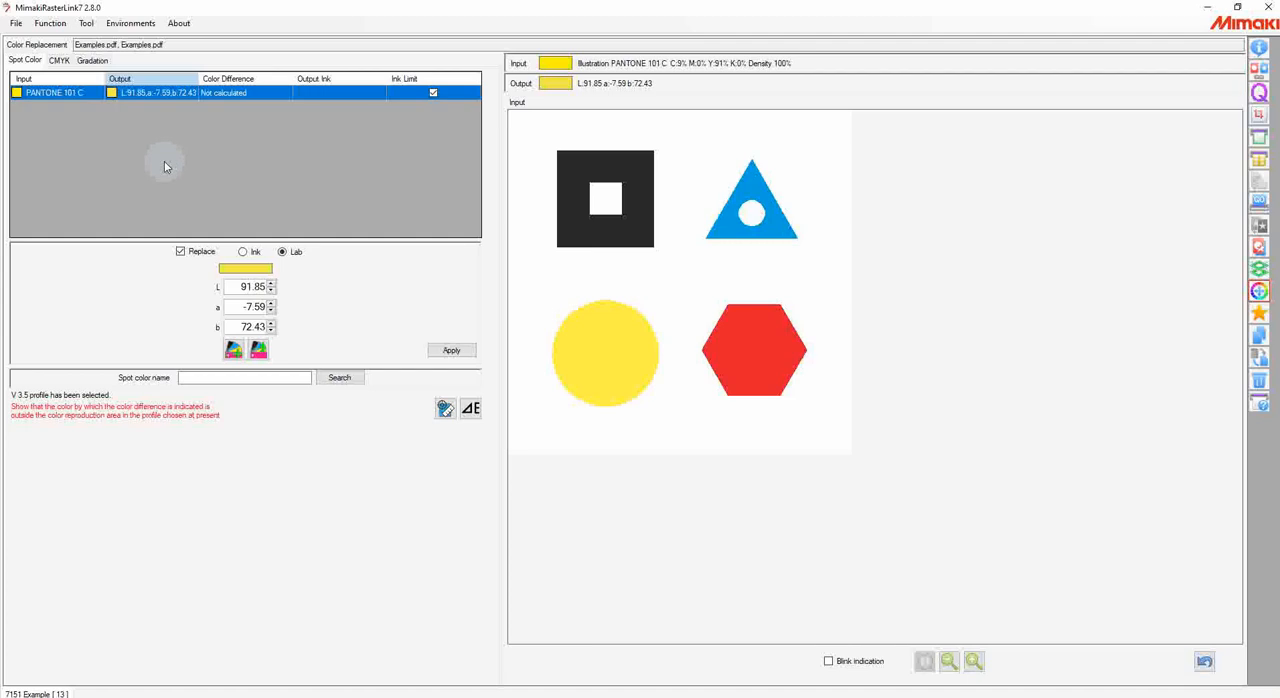
Step: Open the Color Collection, widen its name column, browse the PANTONE+ Solid Coated-V3 colors, and close it
click(86, 23)
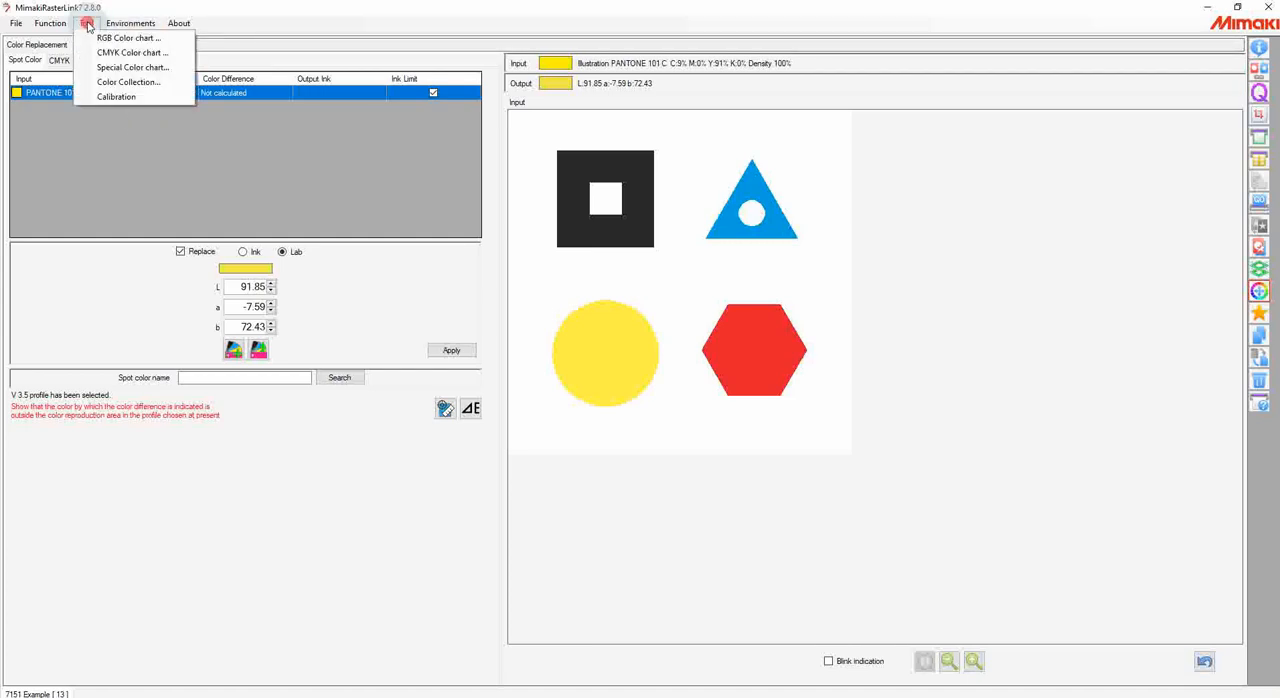
click(110, 83)
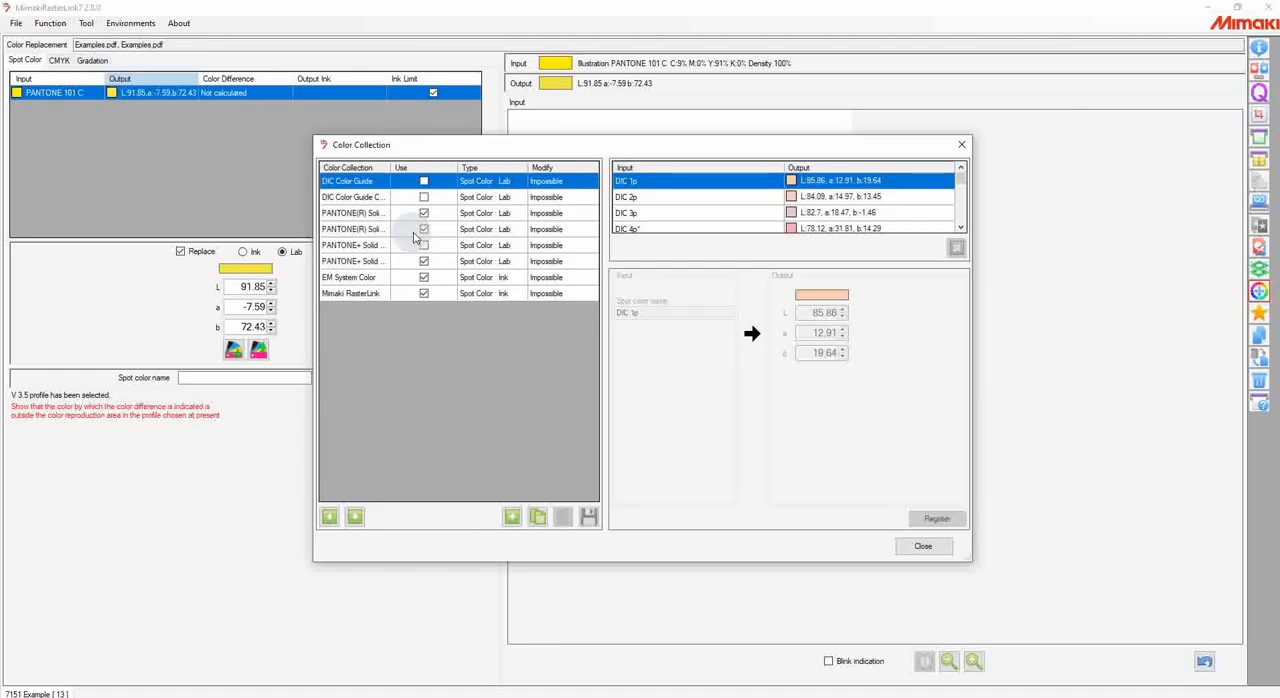
drag(391, 167, 471, 185)
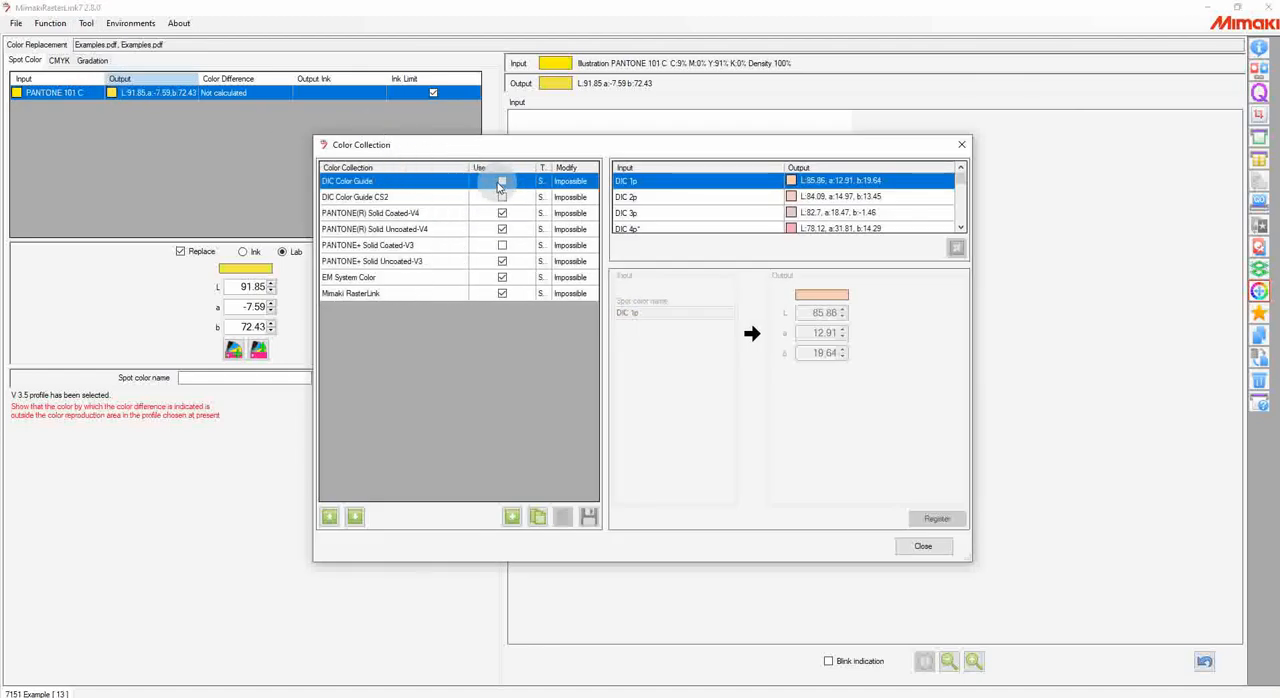
click(400, 245)
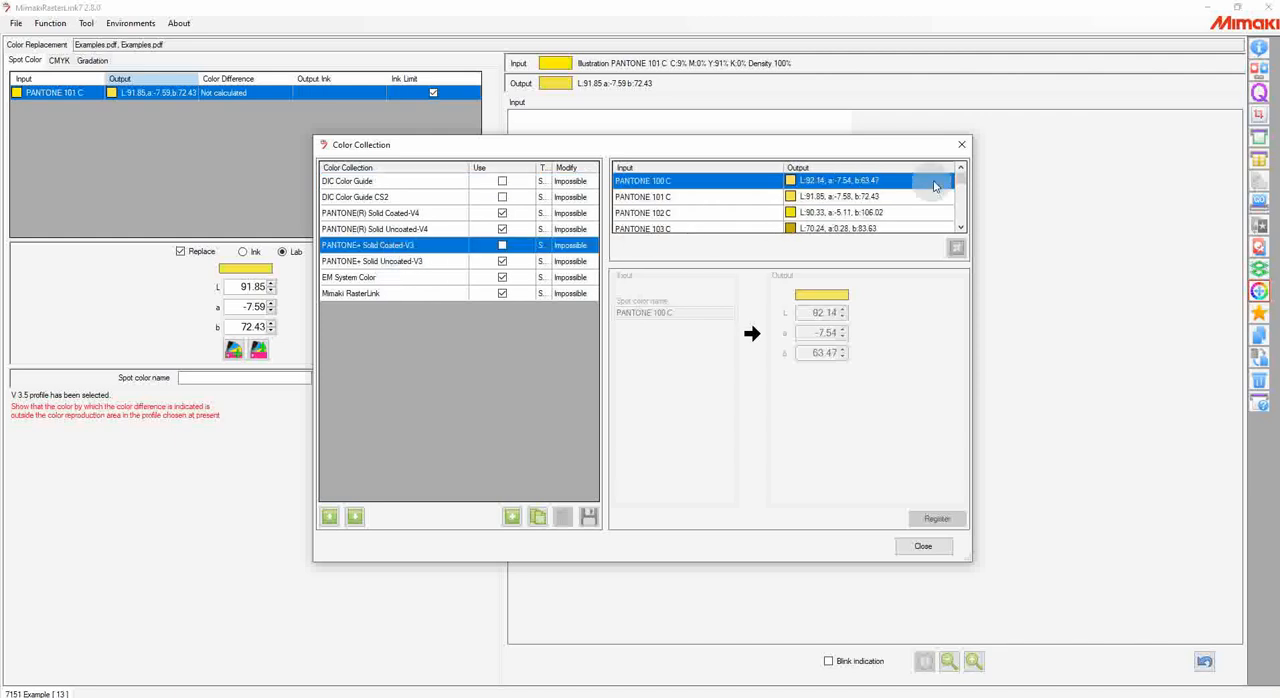
drag(960, 176, 960, 228)
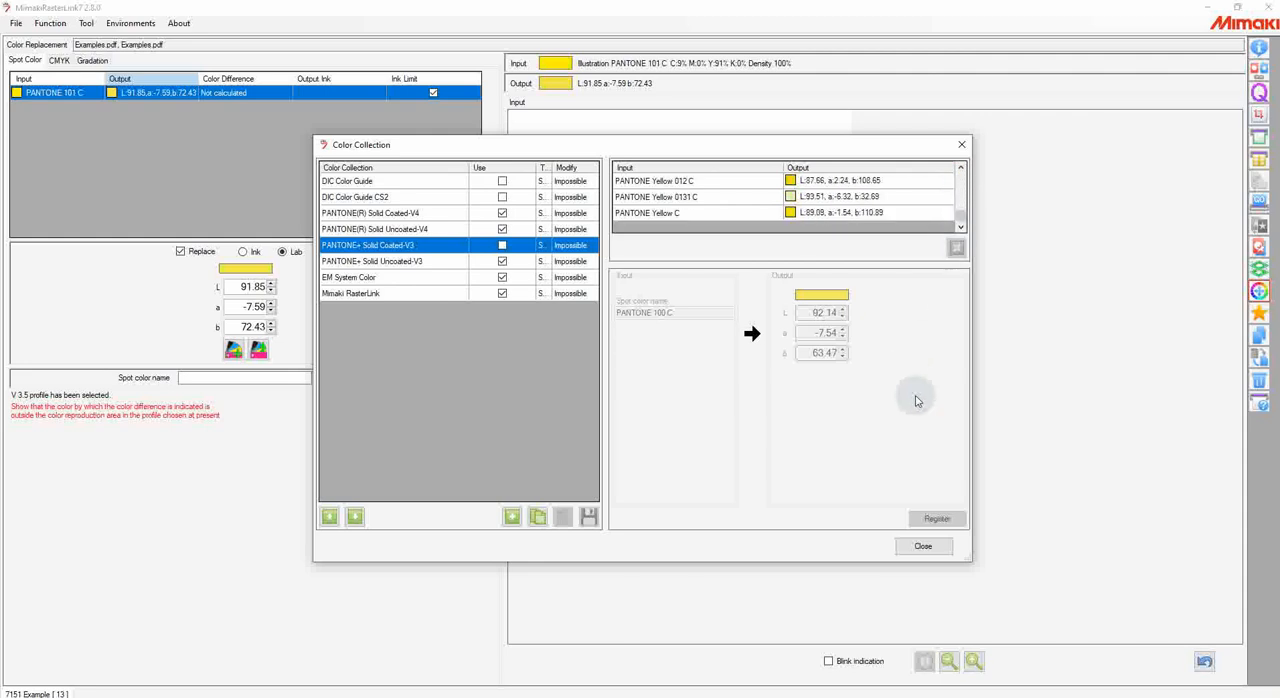
click(918, 549)
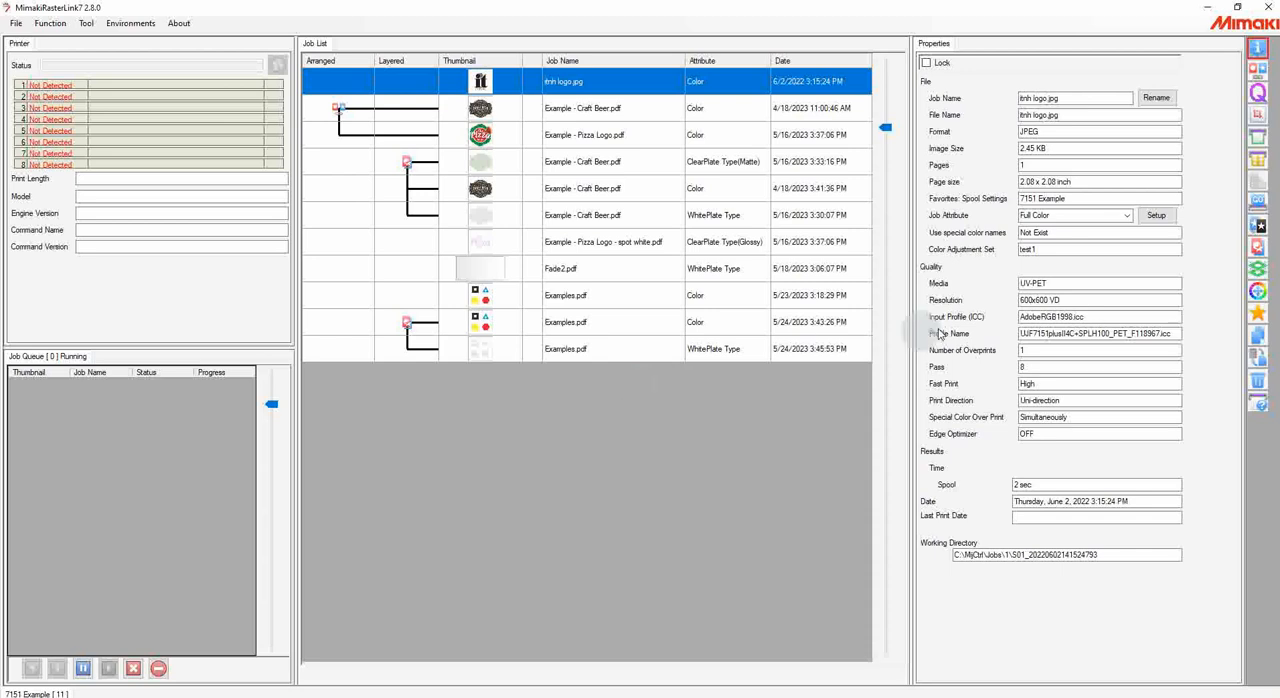
Step: Open Favorites for itnh logo.jpg and review the settings stored for each function in 7151 Example, ending on the quality settings
click(1258, 316)
drag(538, 167, 690, 160)
drag(768, 148, 794, 92)
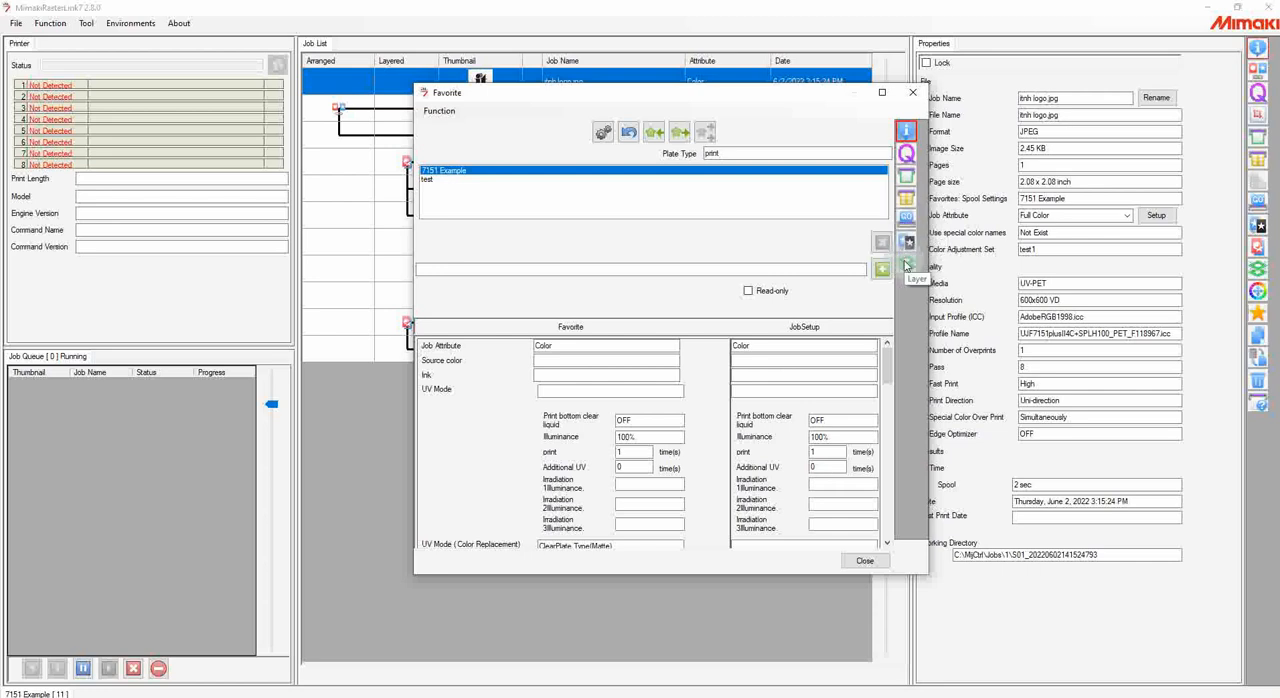
click(907, 154)
click(906, 176)
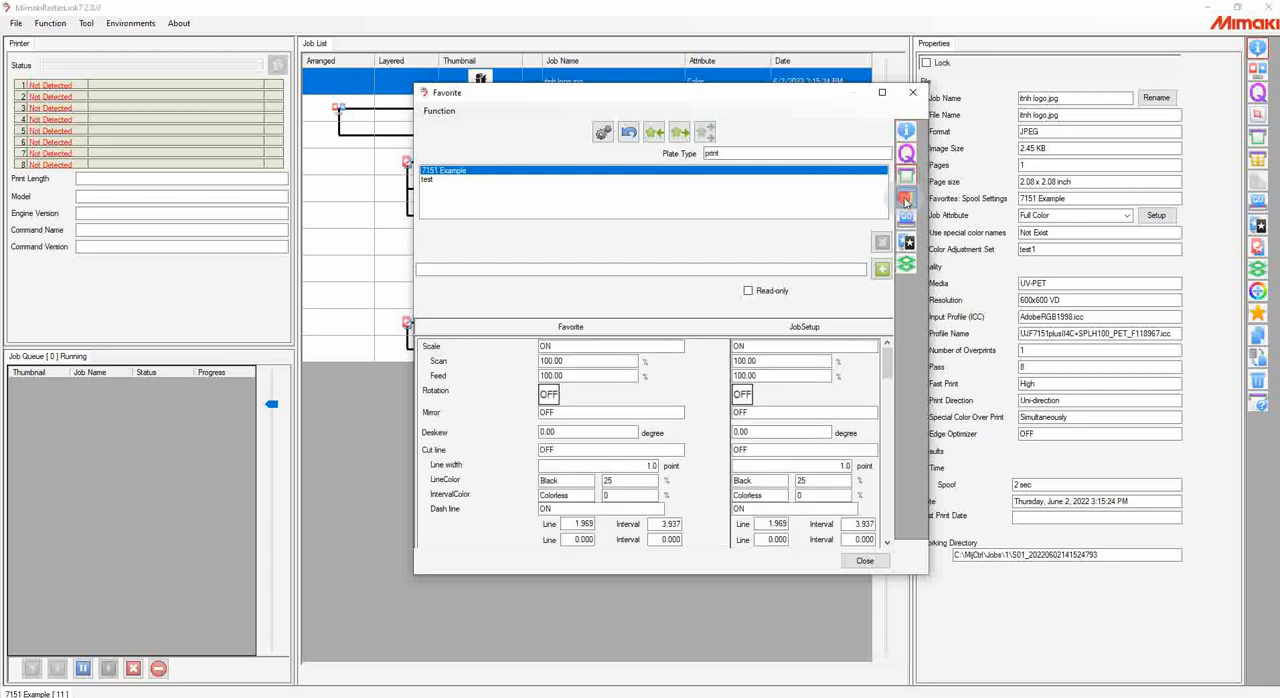
click(906, 198)
click(906, 217)
click(906, 242)
click(907, 263)
click(905, 158)
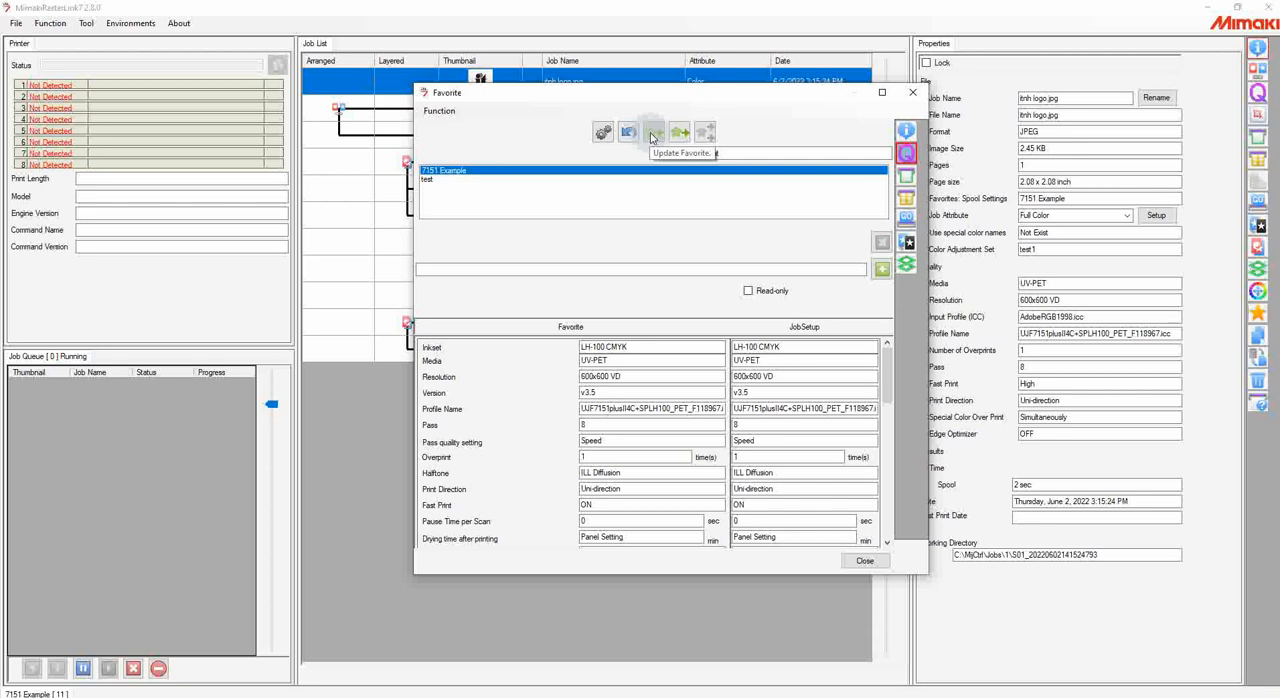
click(908, 153)
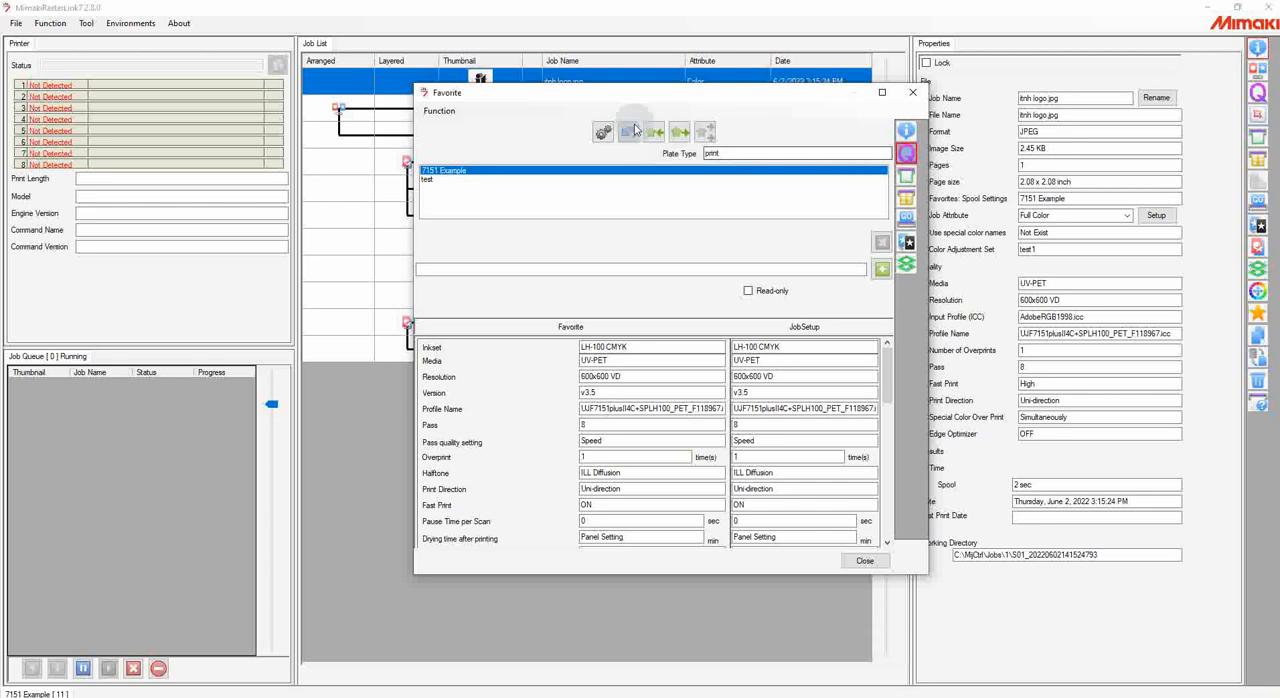
Step: Compare the test and 7151 Example favorites' quality settings against the job setup, and close Favorites
click(556, 169)
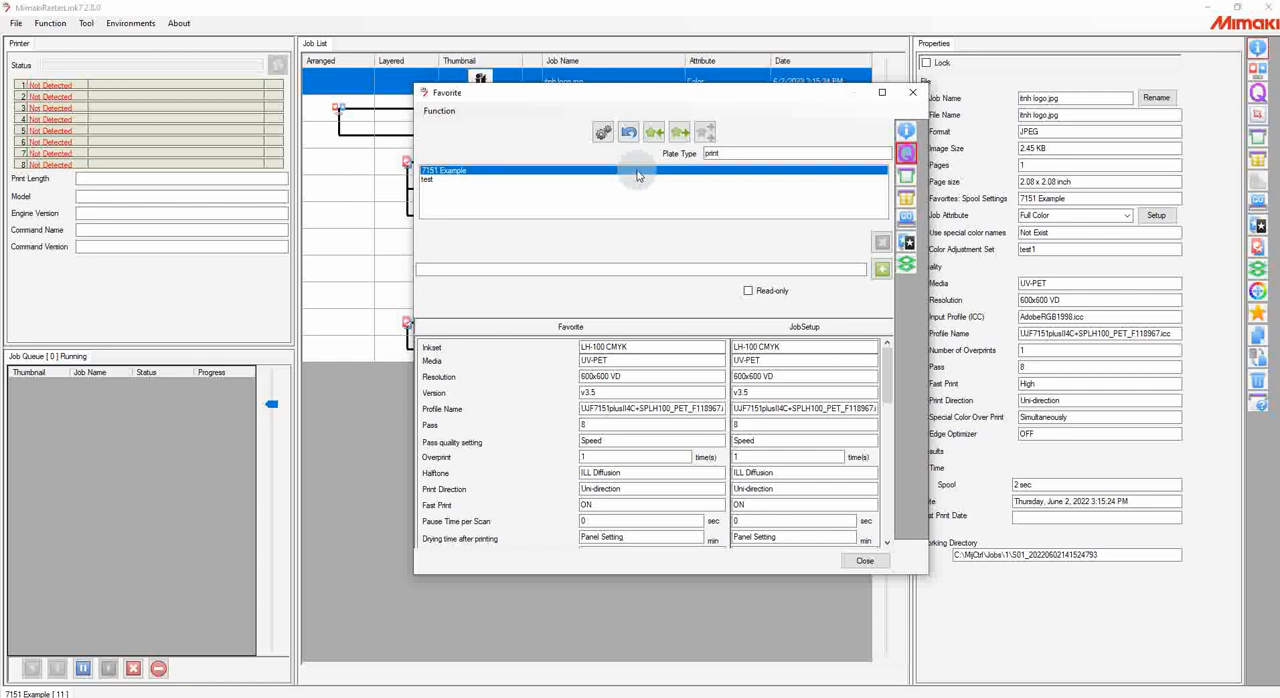
click(446, 181)
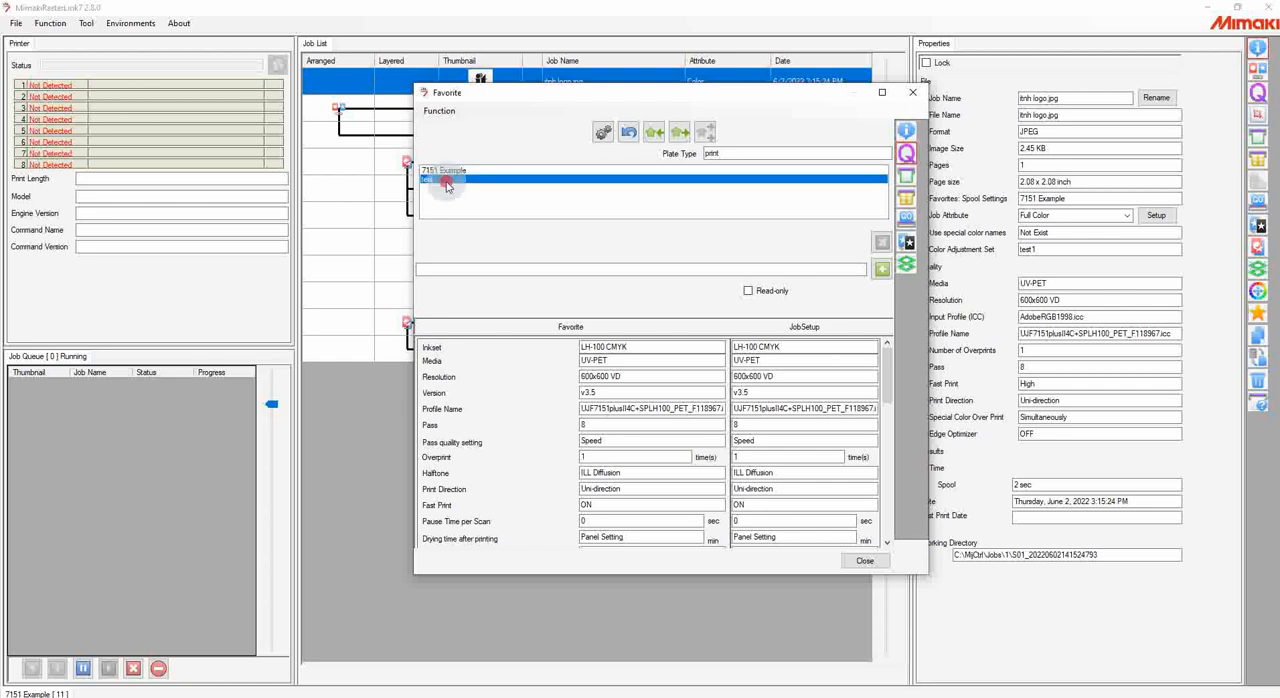
click(452, 171)
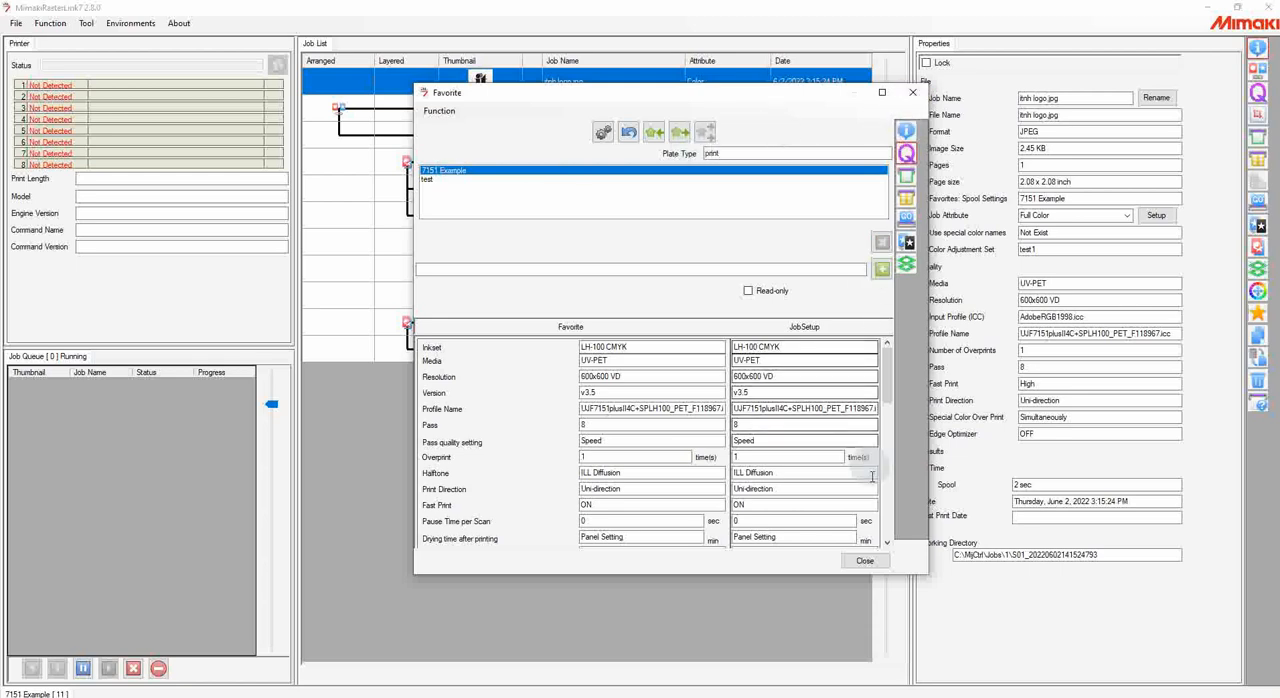
click(865, 561)
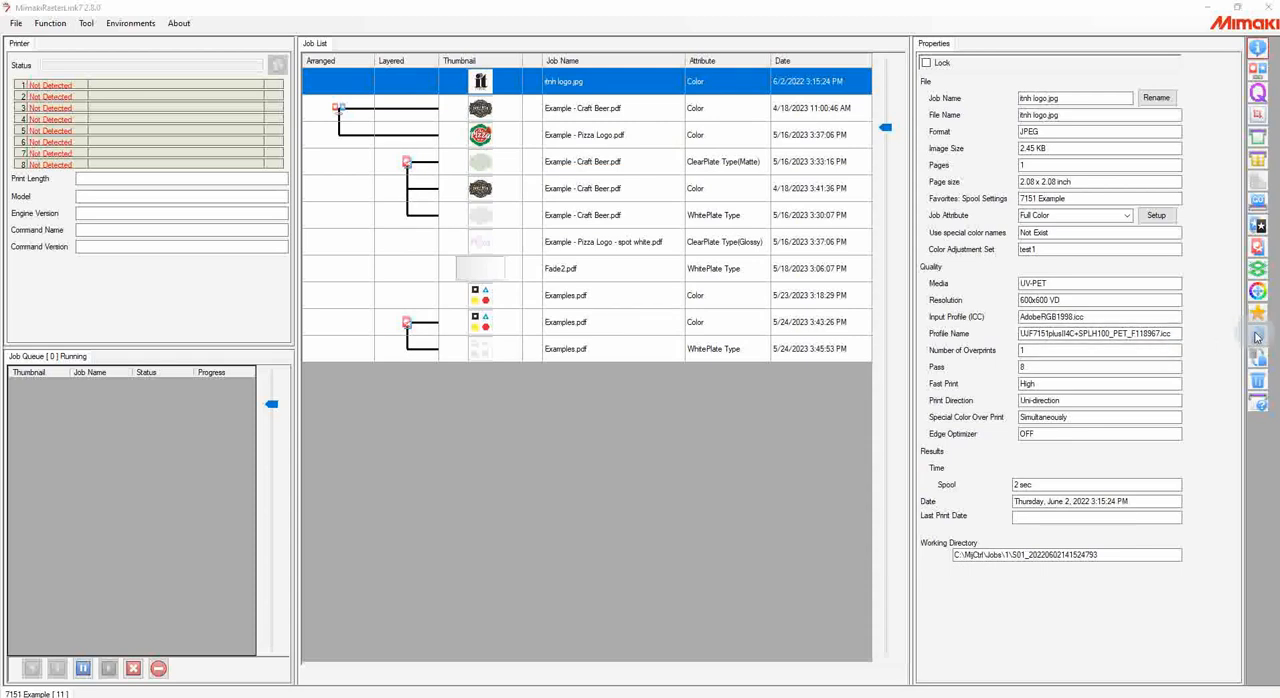
Step: Duplicate the itnh logo.jpg job once without including ripped data, and check the copy against the original
click(1257, 337)
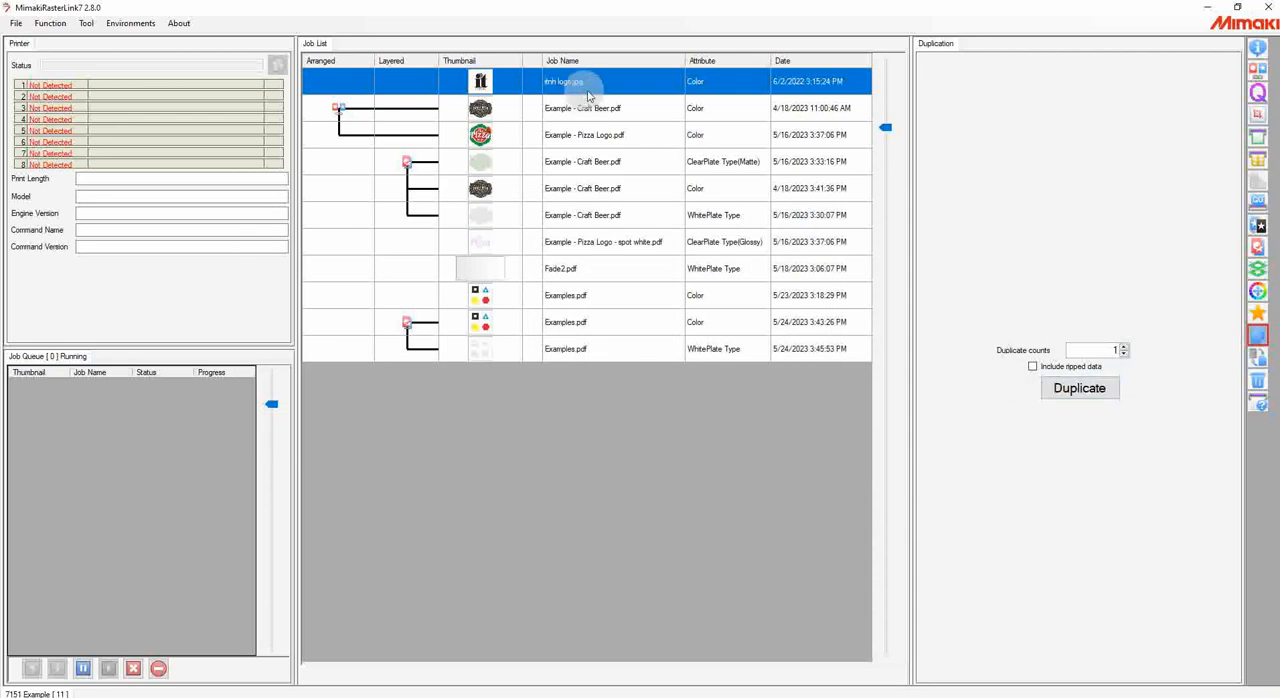
click(1032, 366)
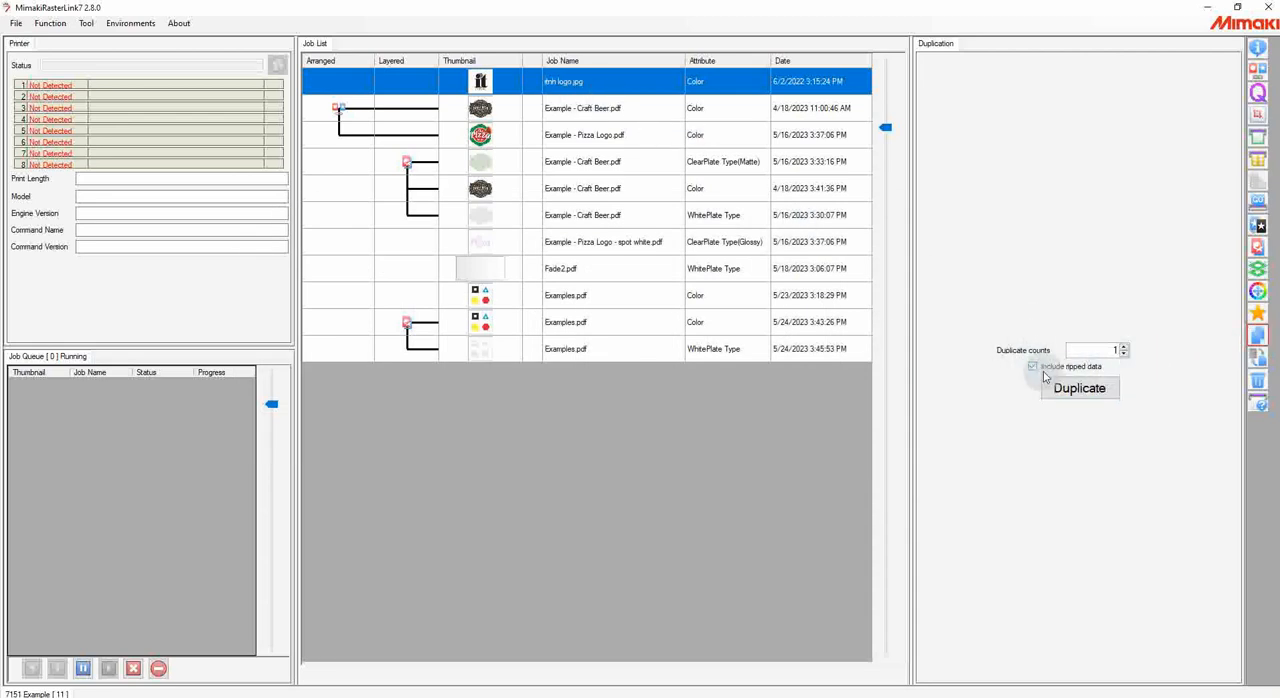
click(1033, 366)
click(1087, 388)
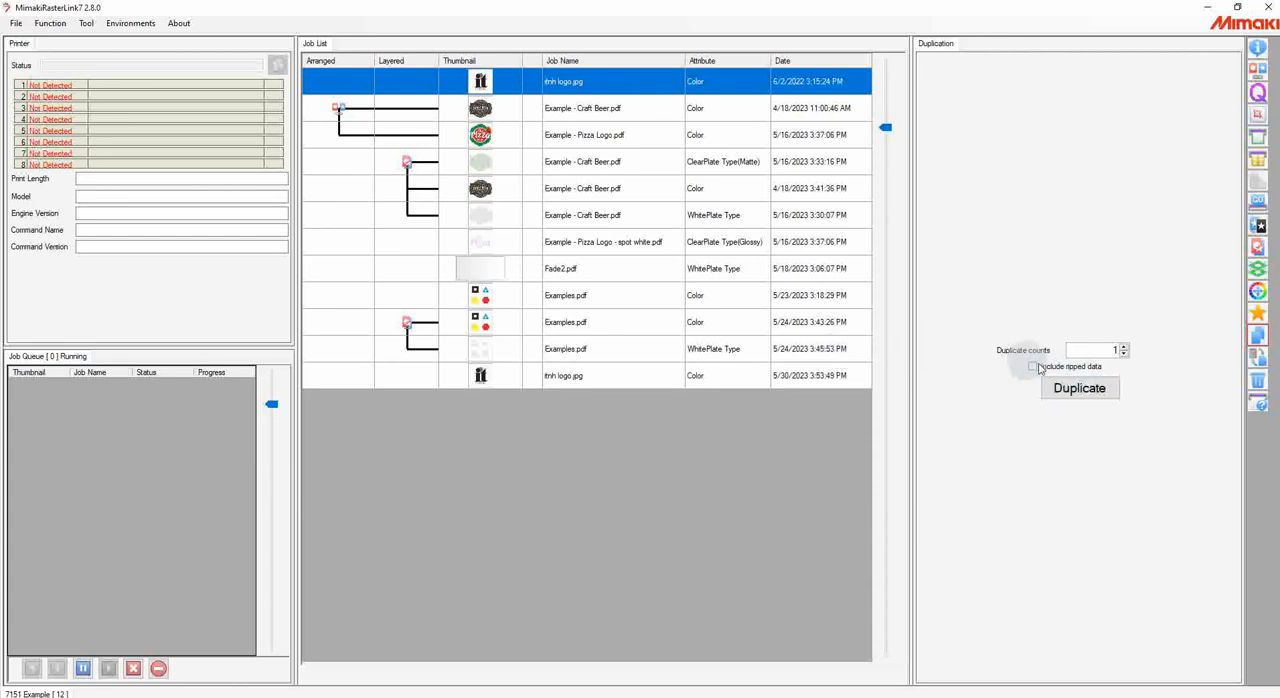
click(634, 350)
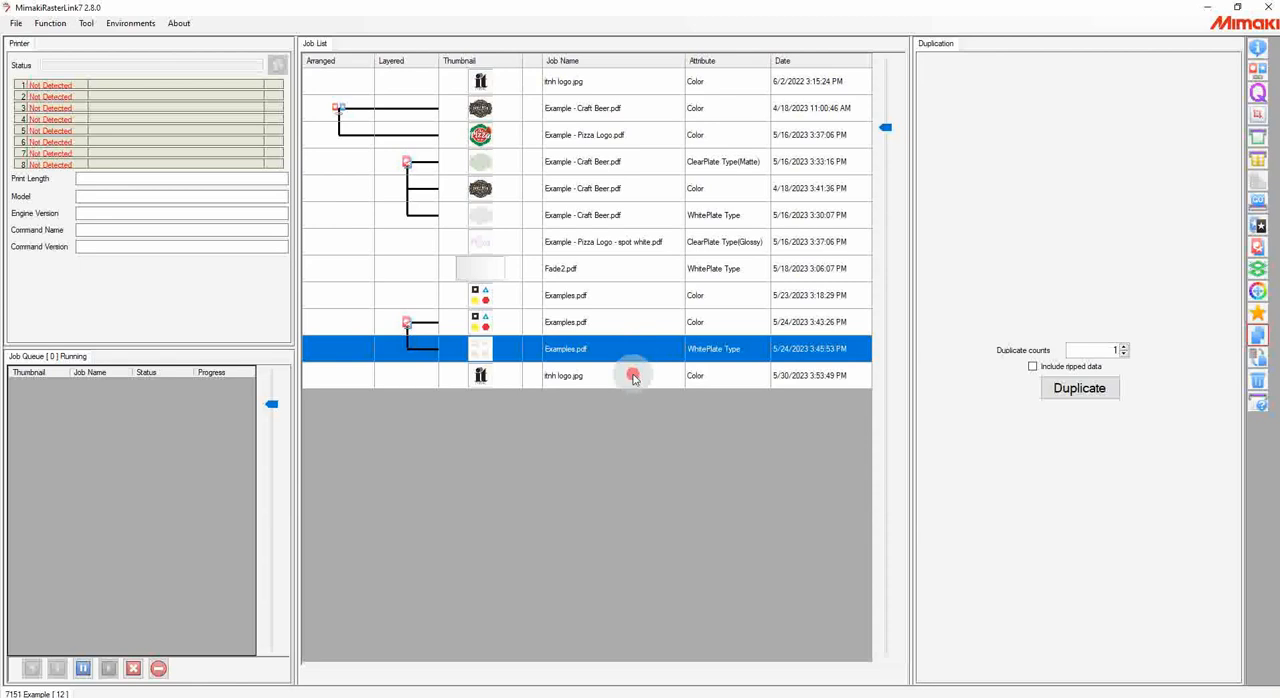
click(605, 375)
click(586, 83)
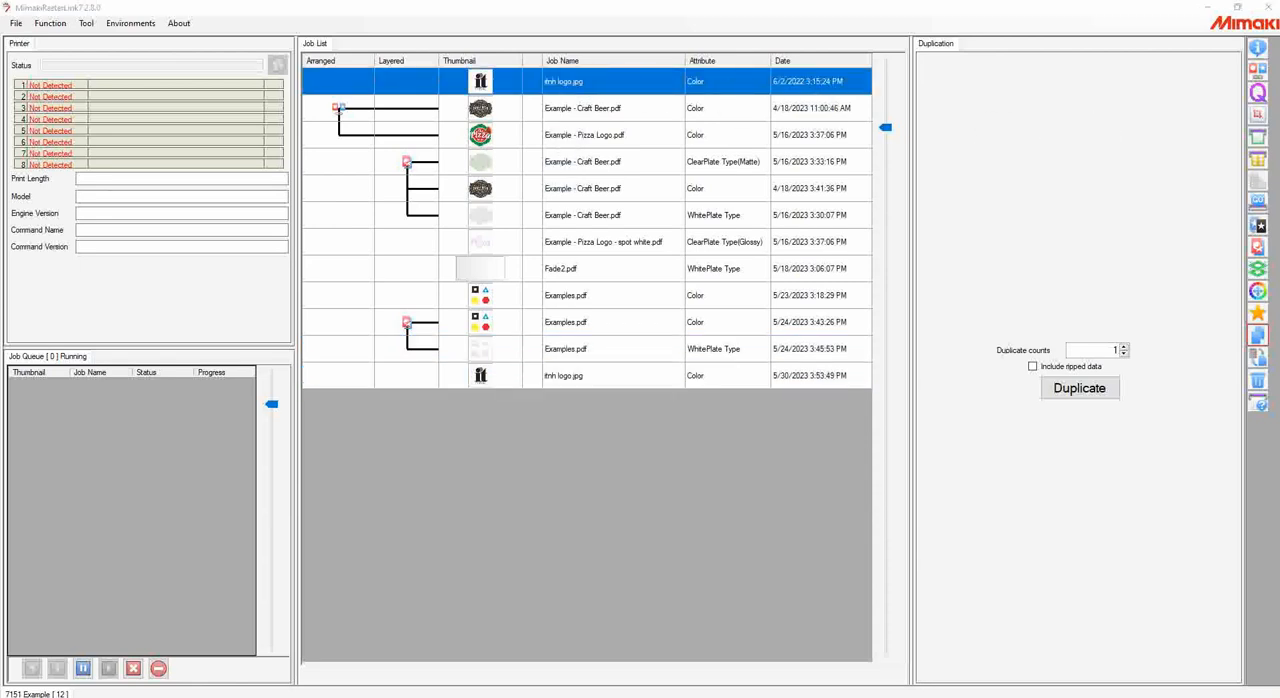
Step: Select the duplicated itnh logo.jpg job, view the save options for its backup, and cancel without saving
click(564, 376)
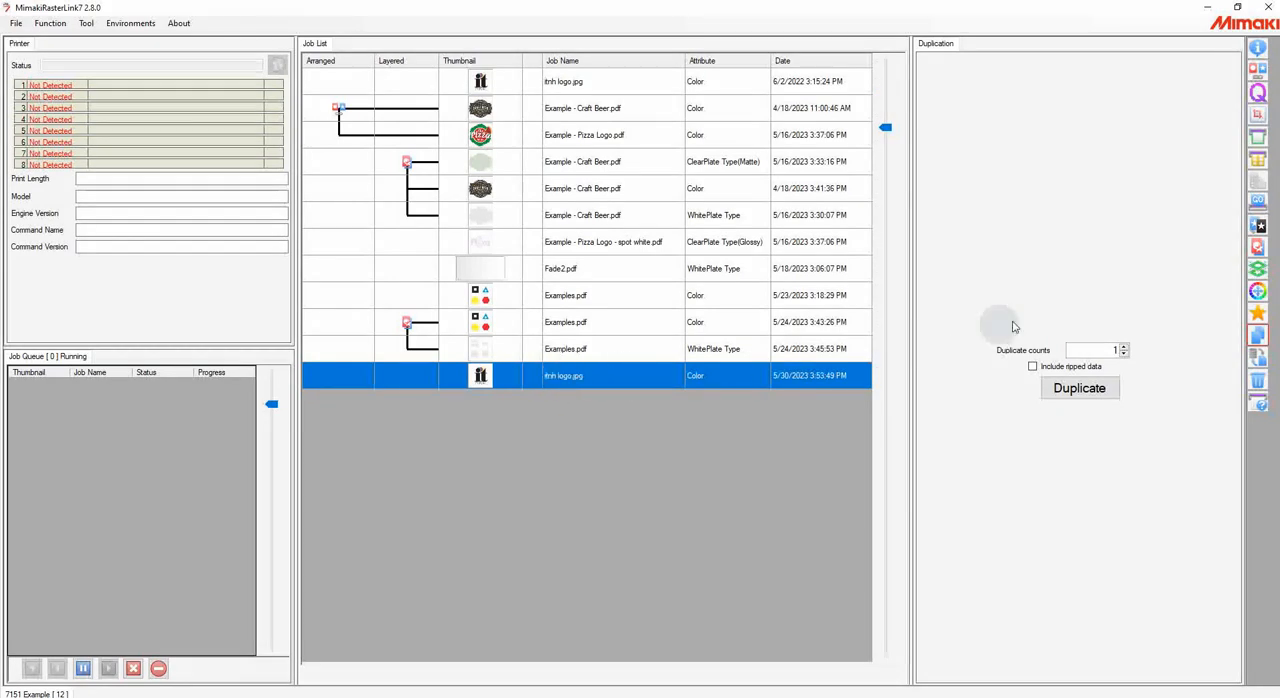
click(1258, 358)
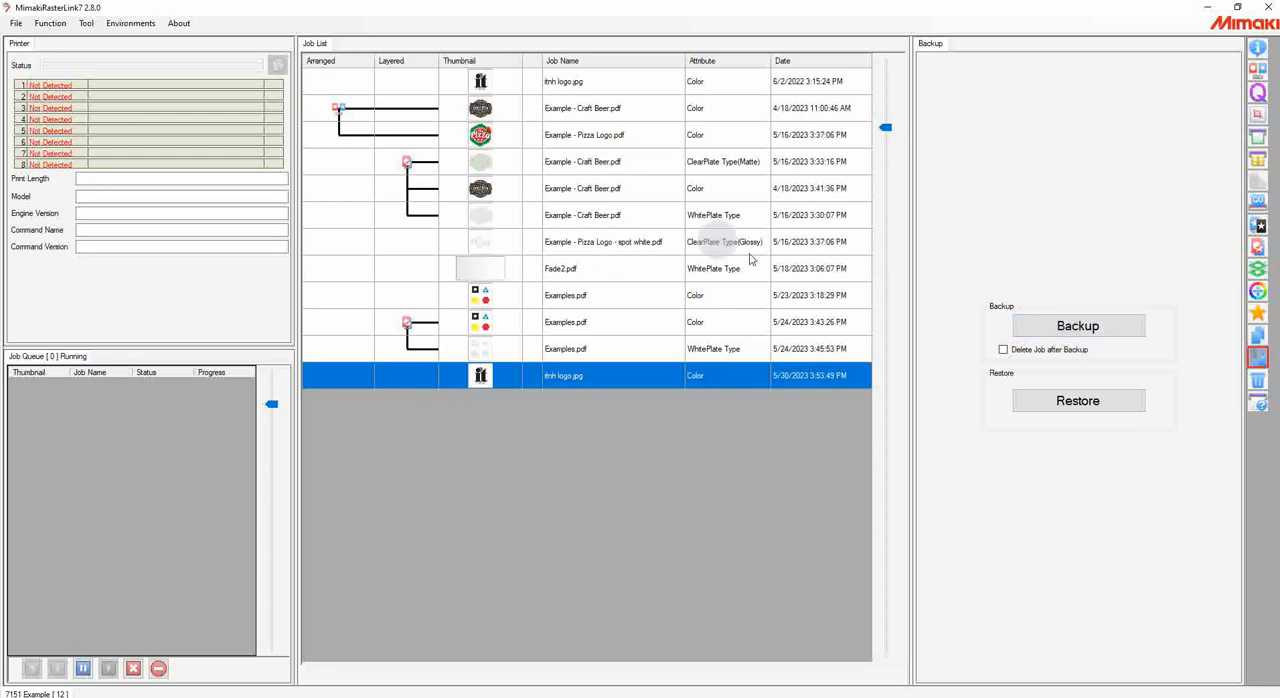
click(1057, 338)
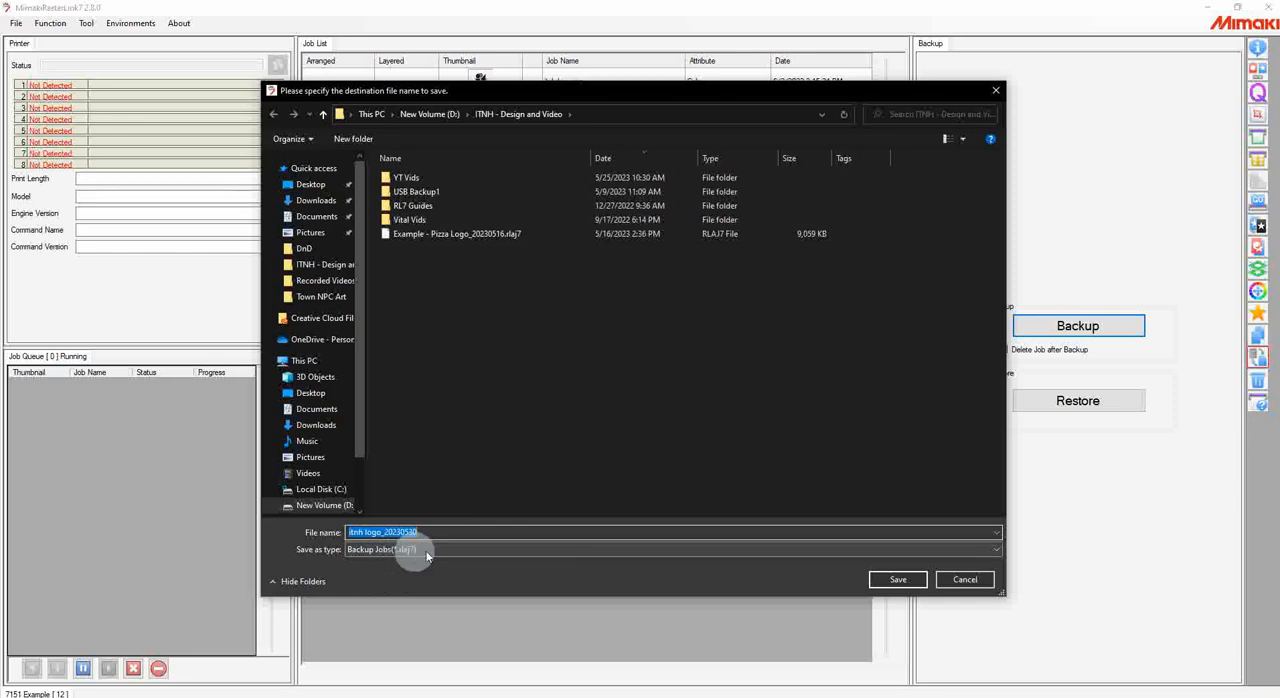
click(965, 580)
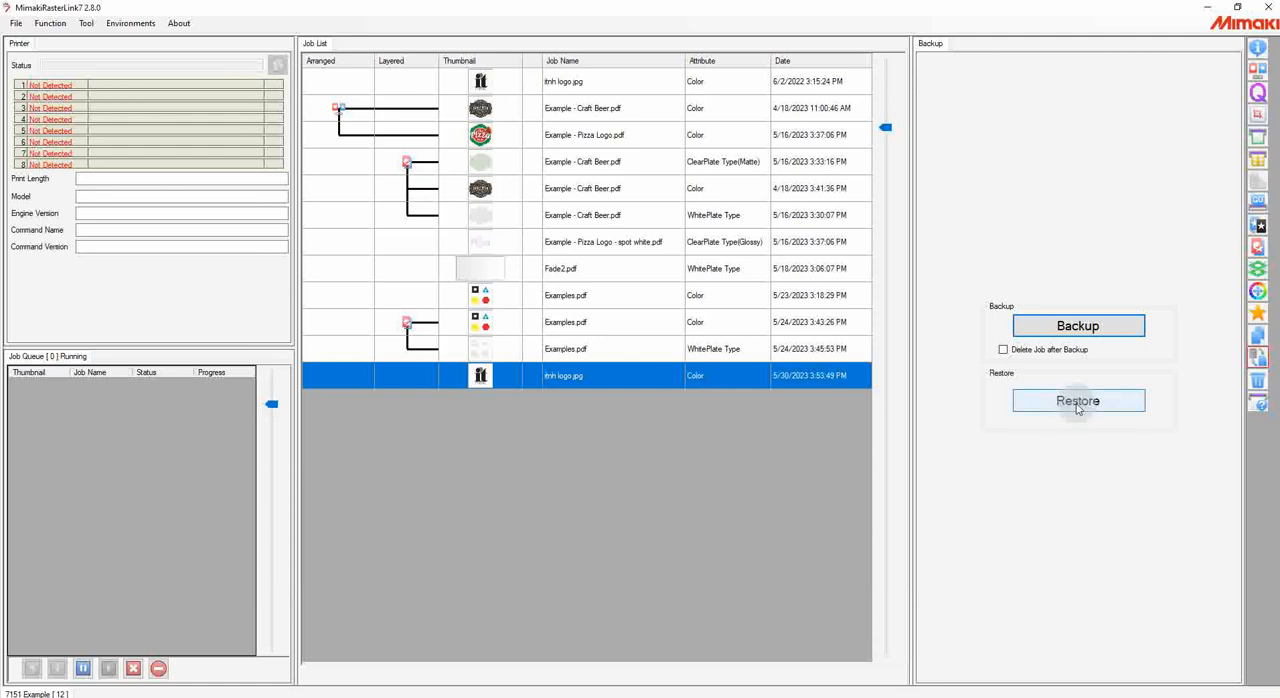
Step: View the restore options with Example - Pizza Logo_20230516.rlaj7 selected, and close without restoring
click(1078, 403)
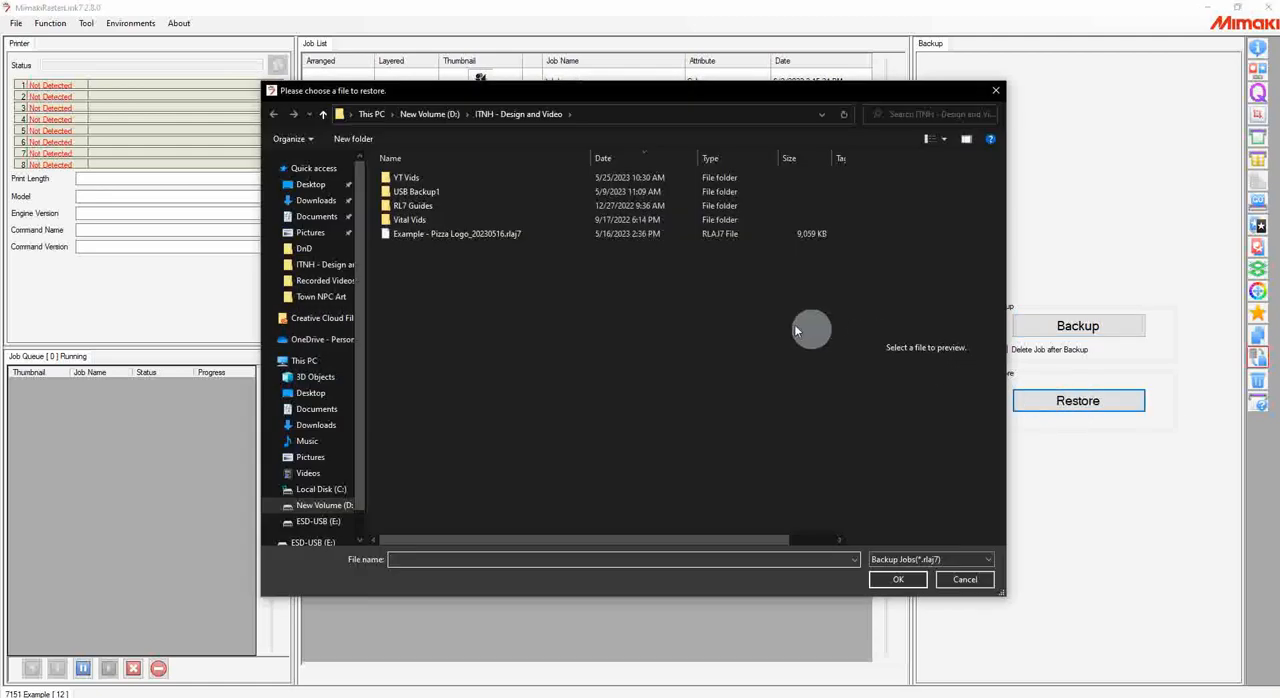
click(508, 234)
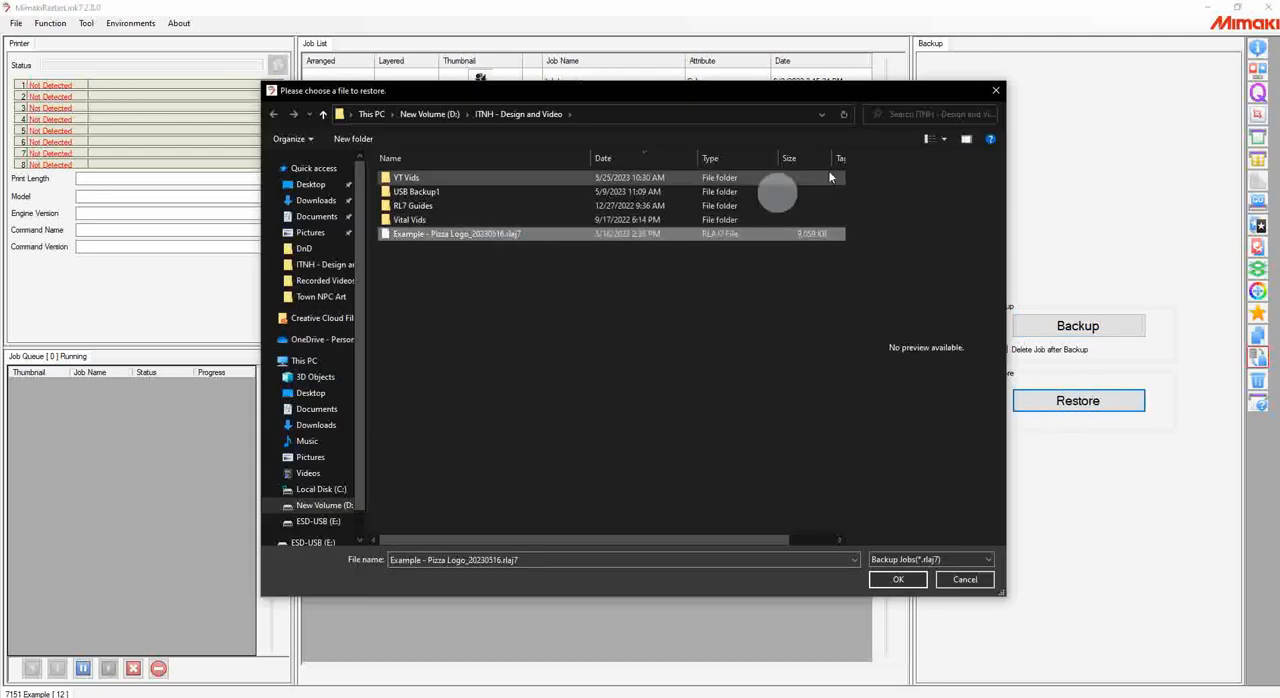
click(993, 90)
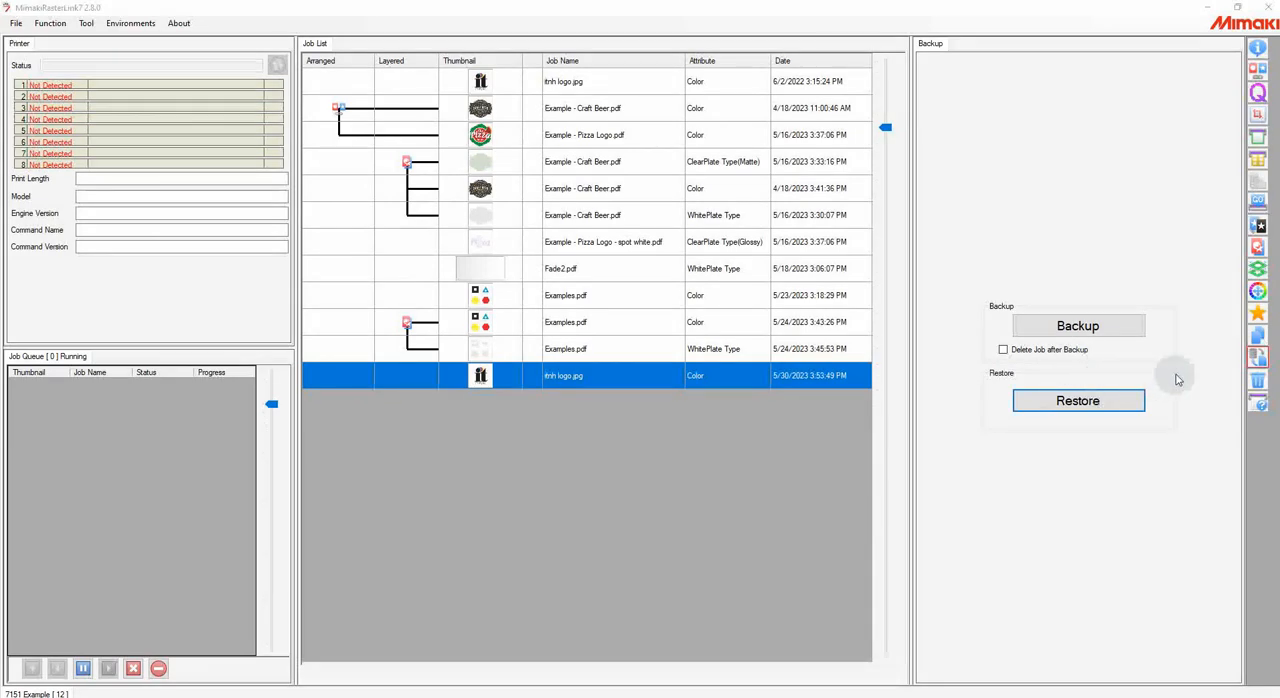
Step: Delete the duplicated itnh logo.jpg job completely
click(1258, 382)
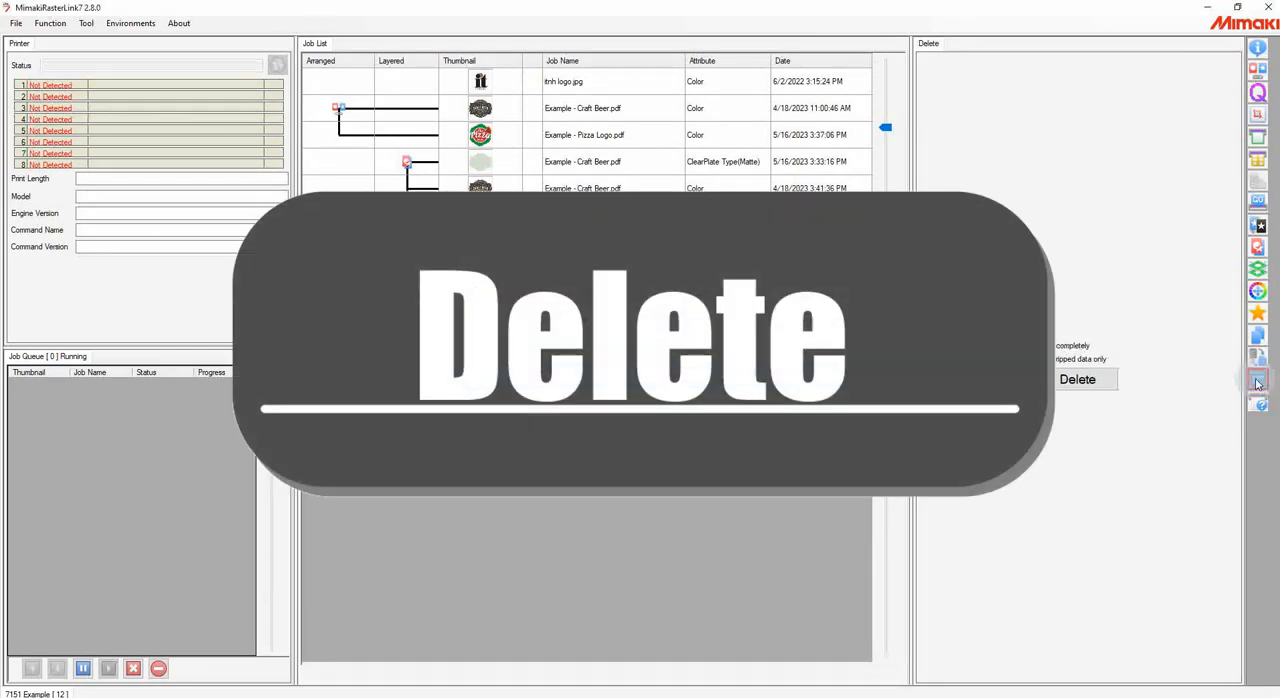
right_click(622, 377)
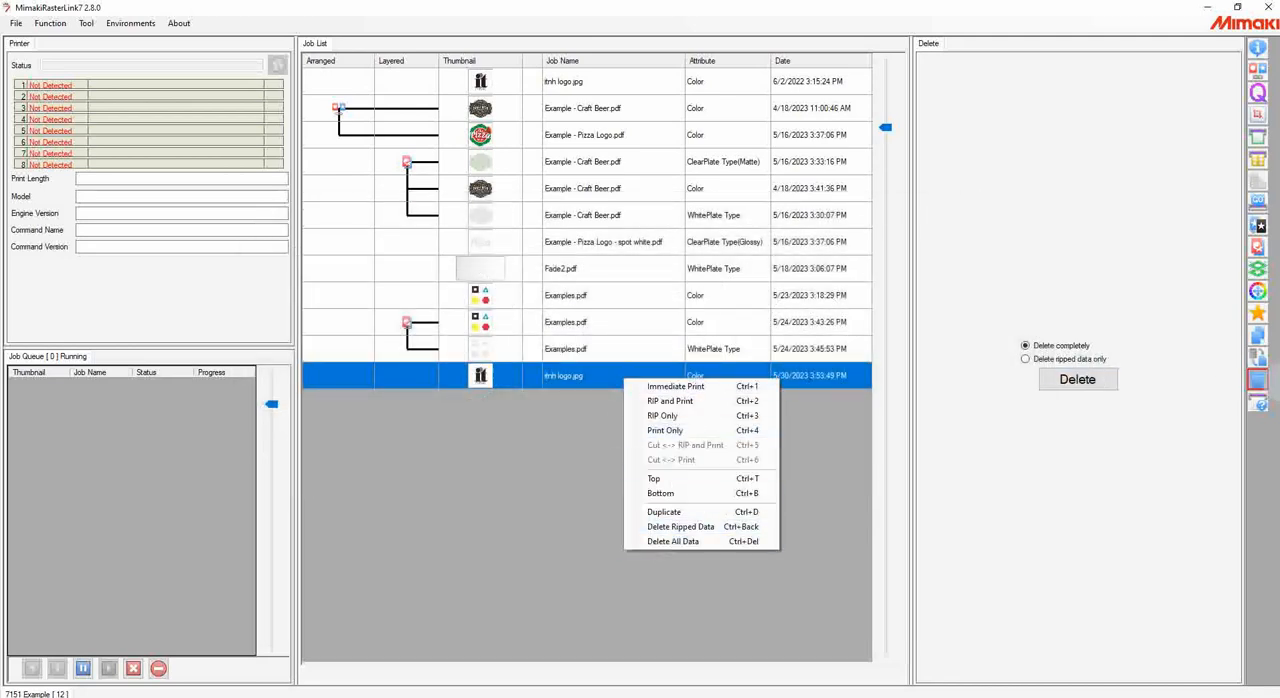
click(1258, 387)
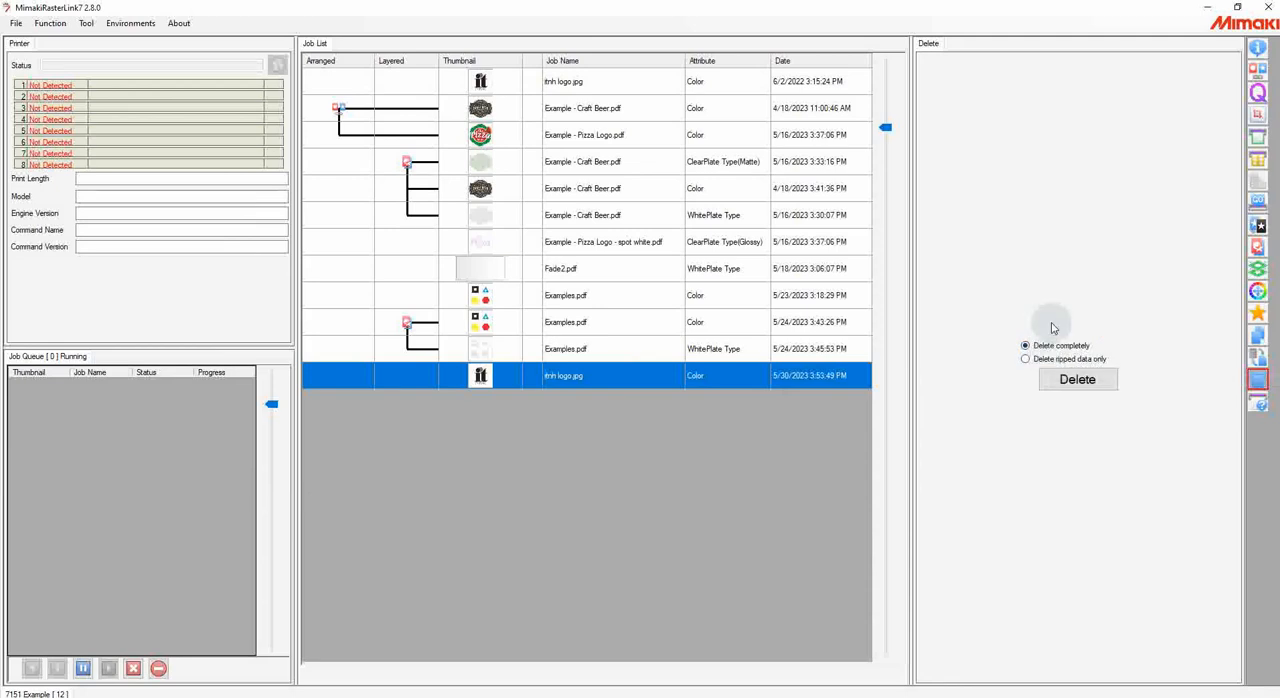
click(1077, 379)
click(638, 406)
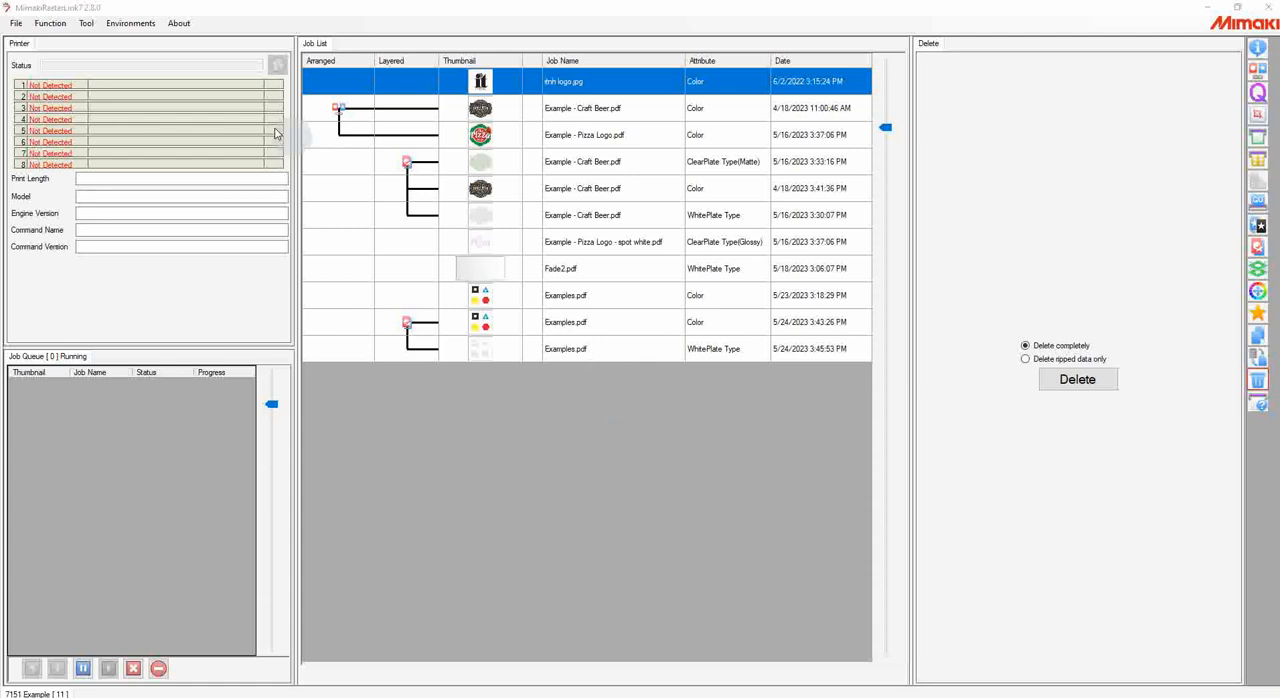
Step: View the registered printers in Printer Management, and close it without changing anything
click(124, 25)
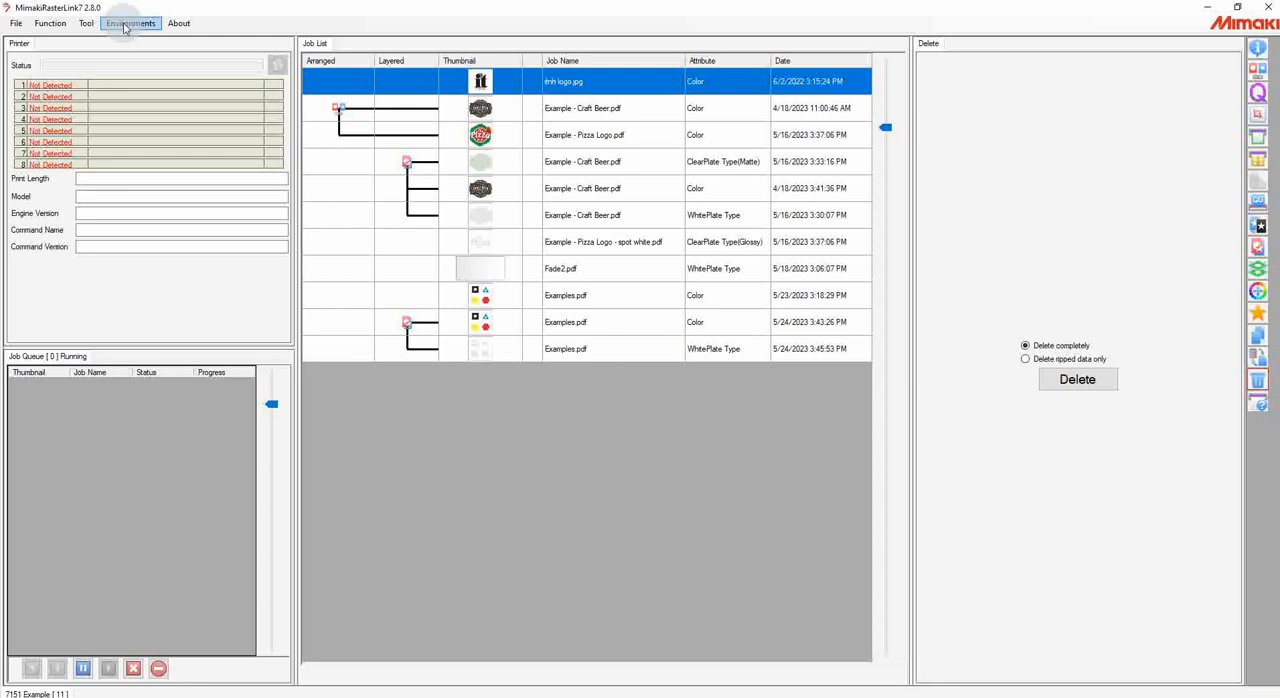
click(124, 25)
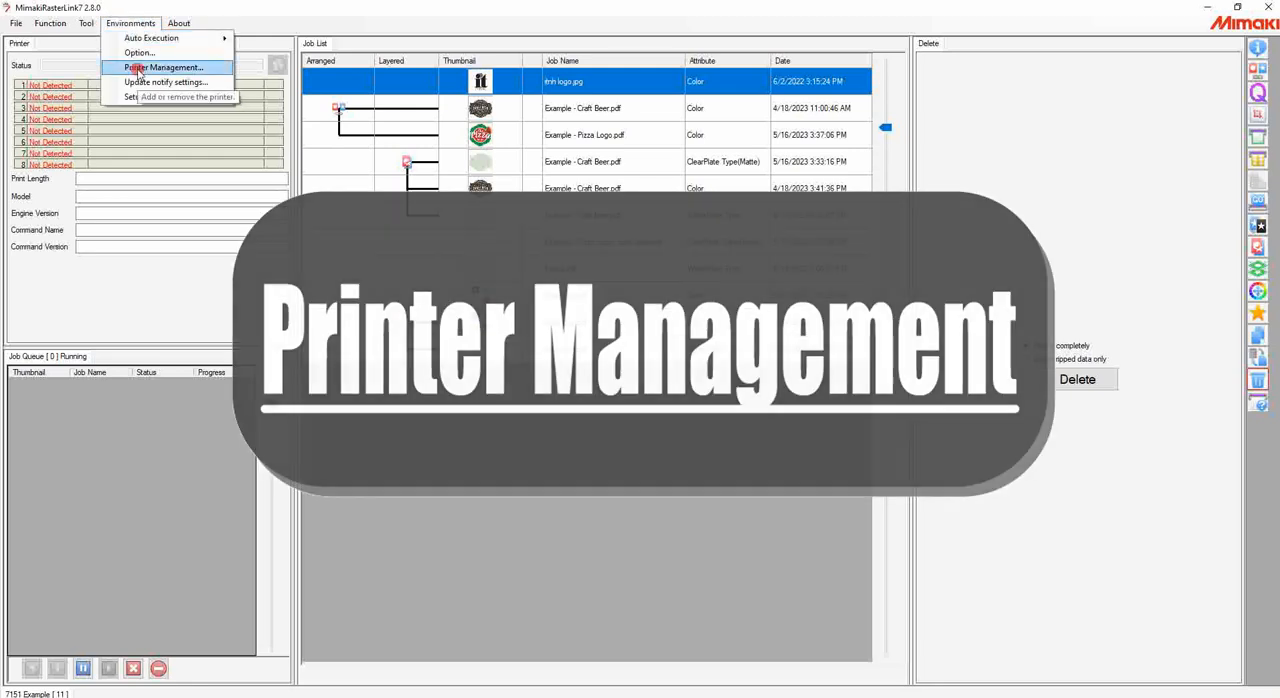
click(137, 68)
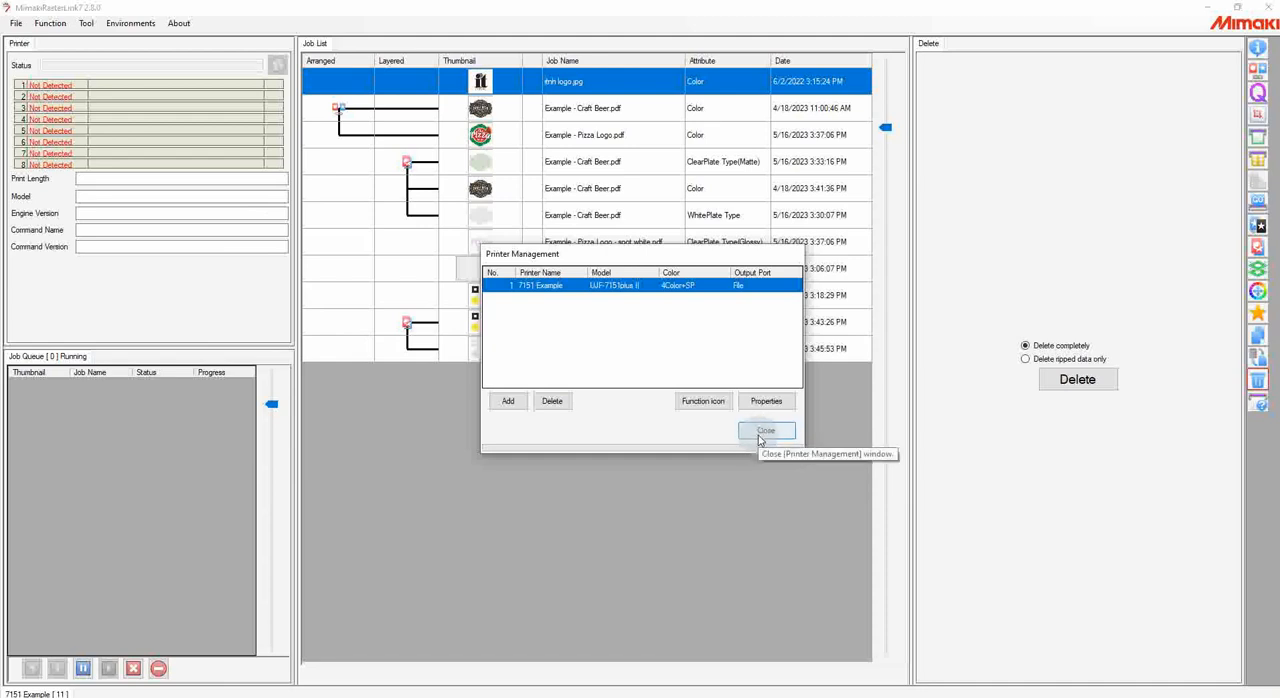
click(762, 434)
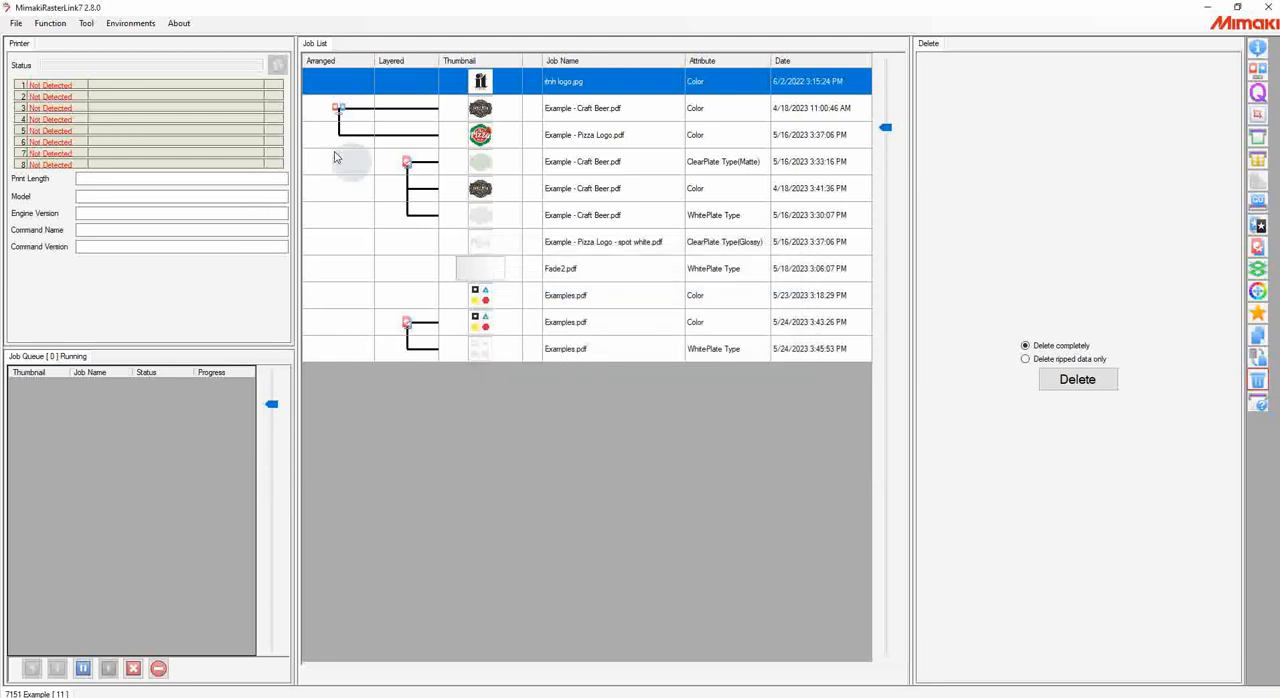
Step: Open the CMYK Color chart tool, load the saved test chart, and select the marked base color patch in its preview
click(143, 26)
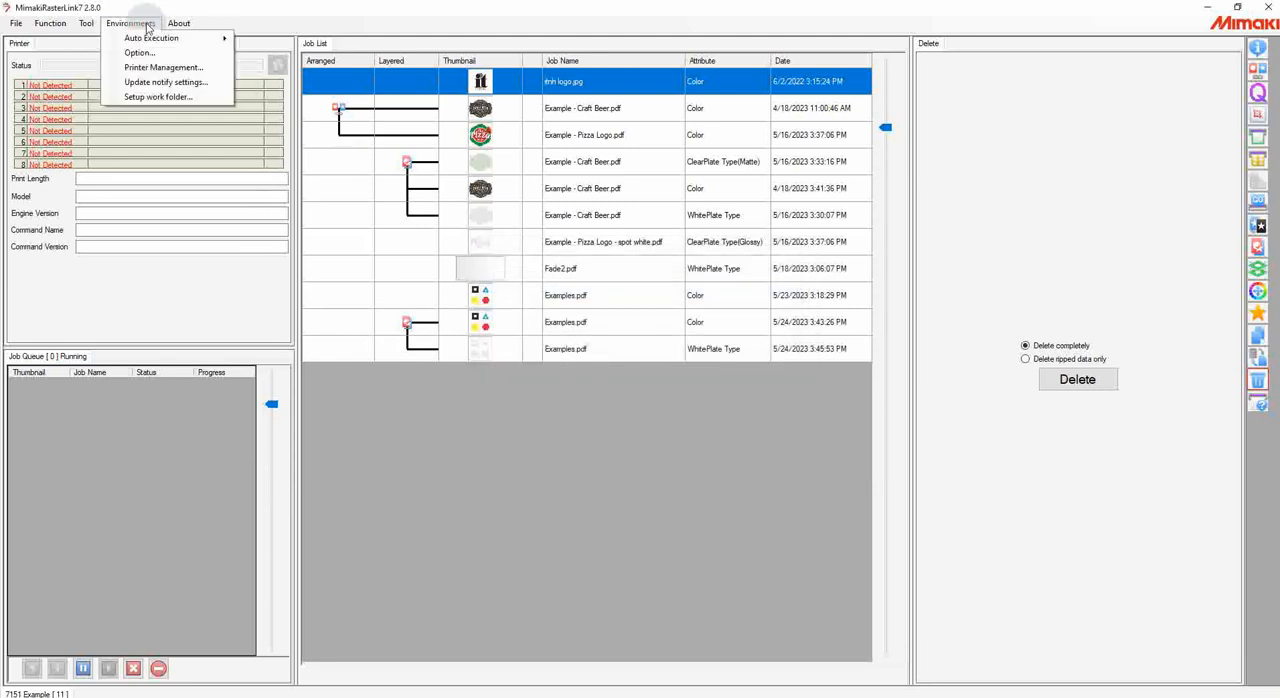
click(88, 23)
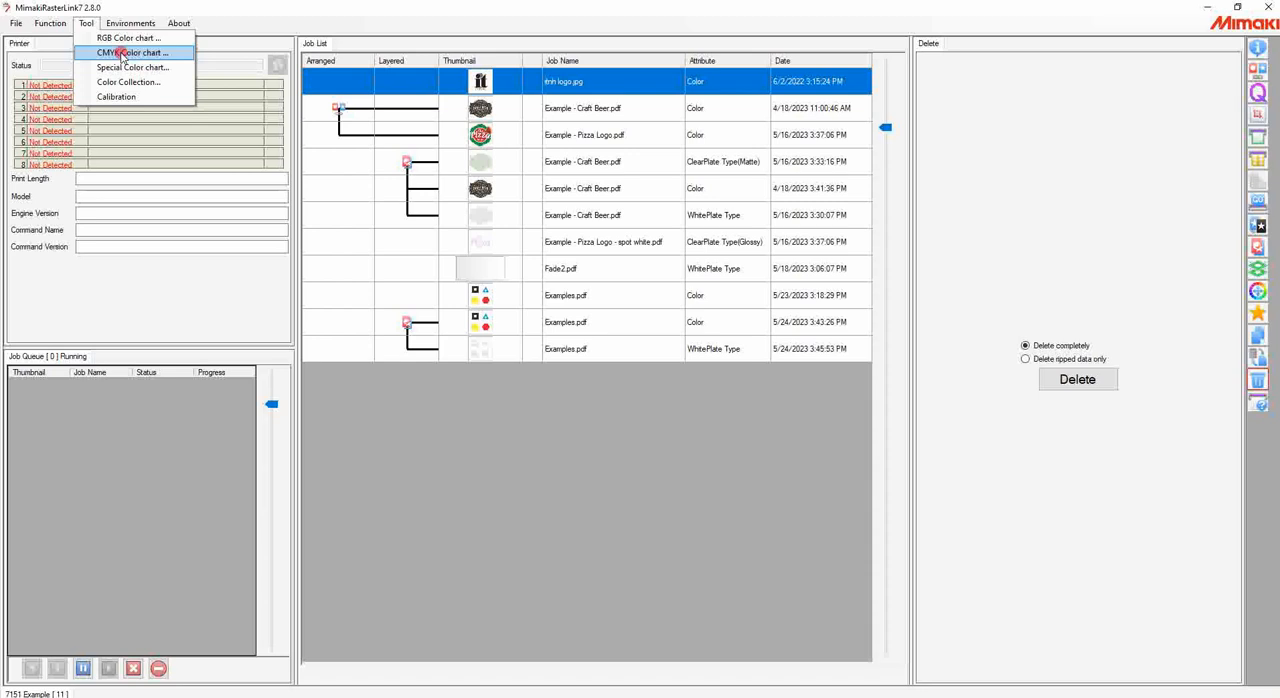
click(135, 53)
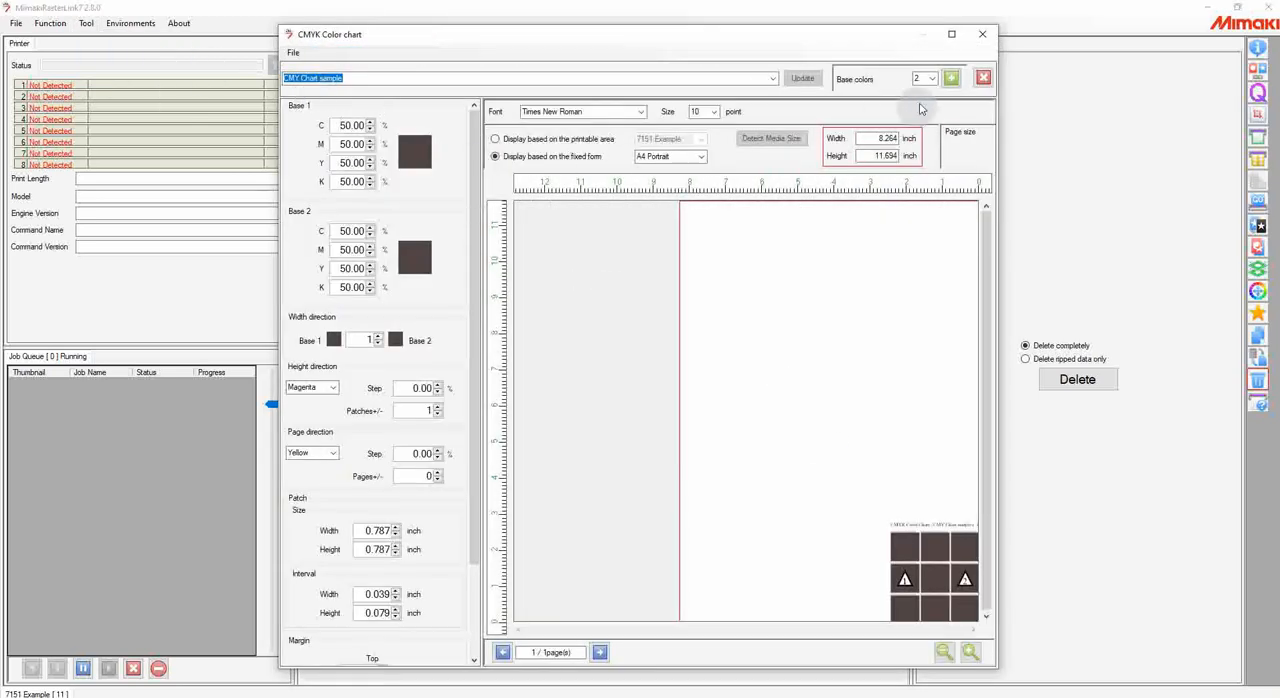
click(772, 78)
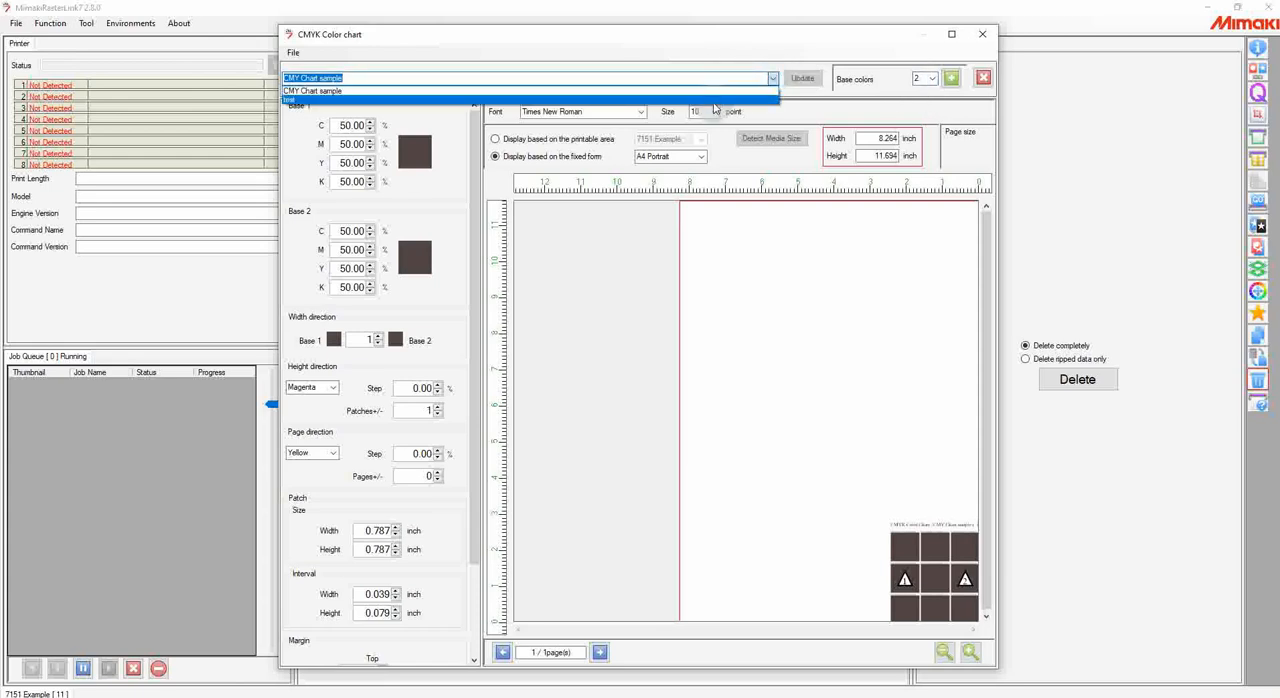
click(714, 100)
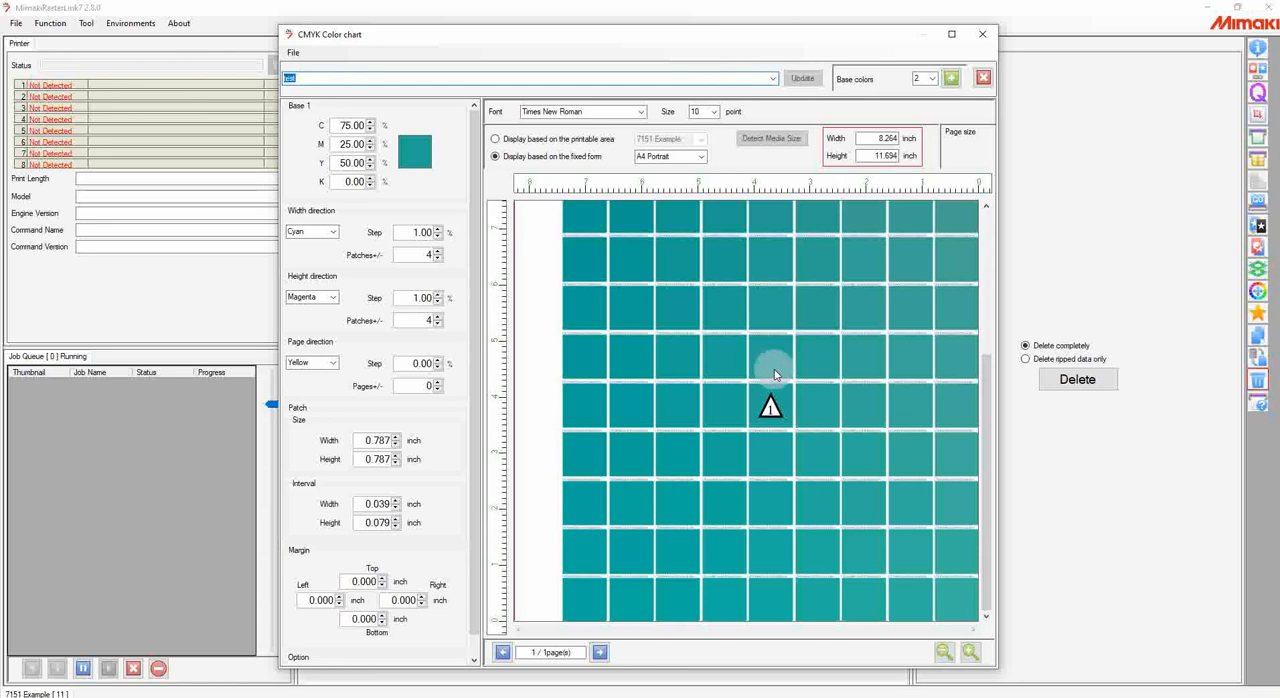
click(944, 652)
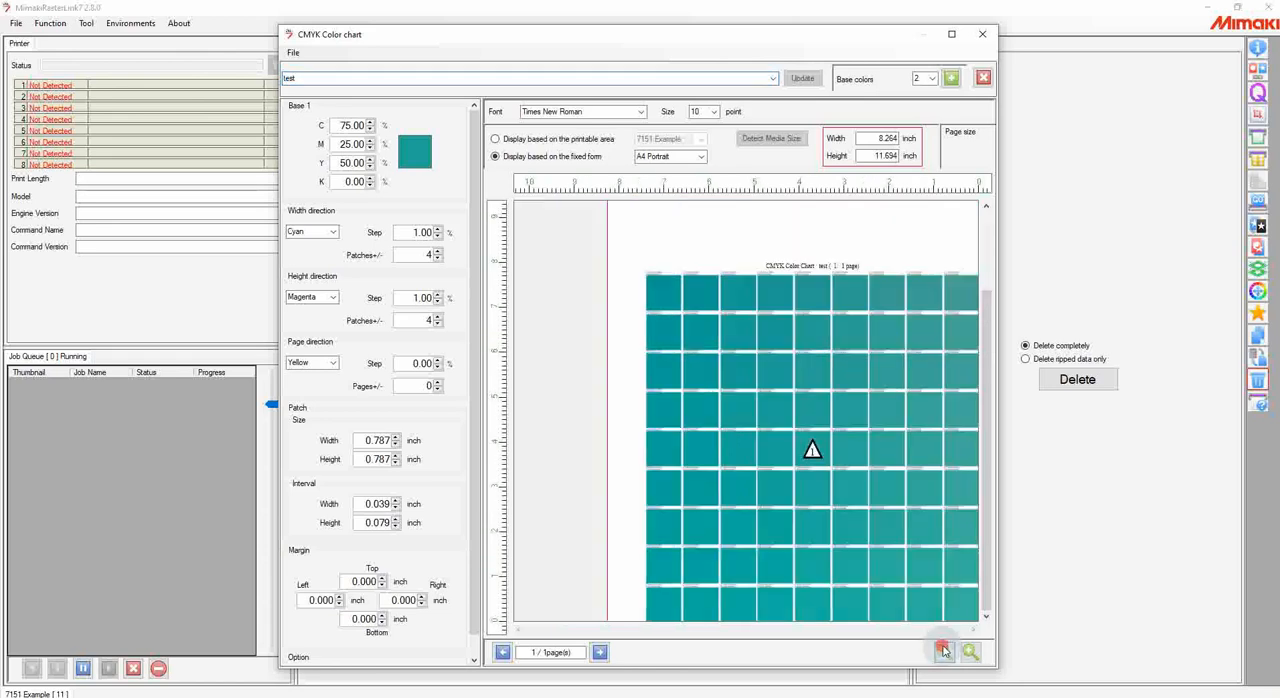
click(815, 450)
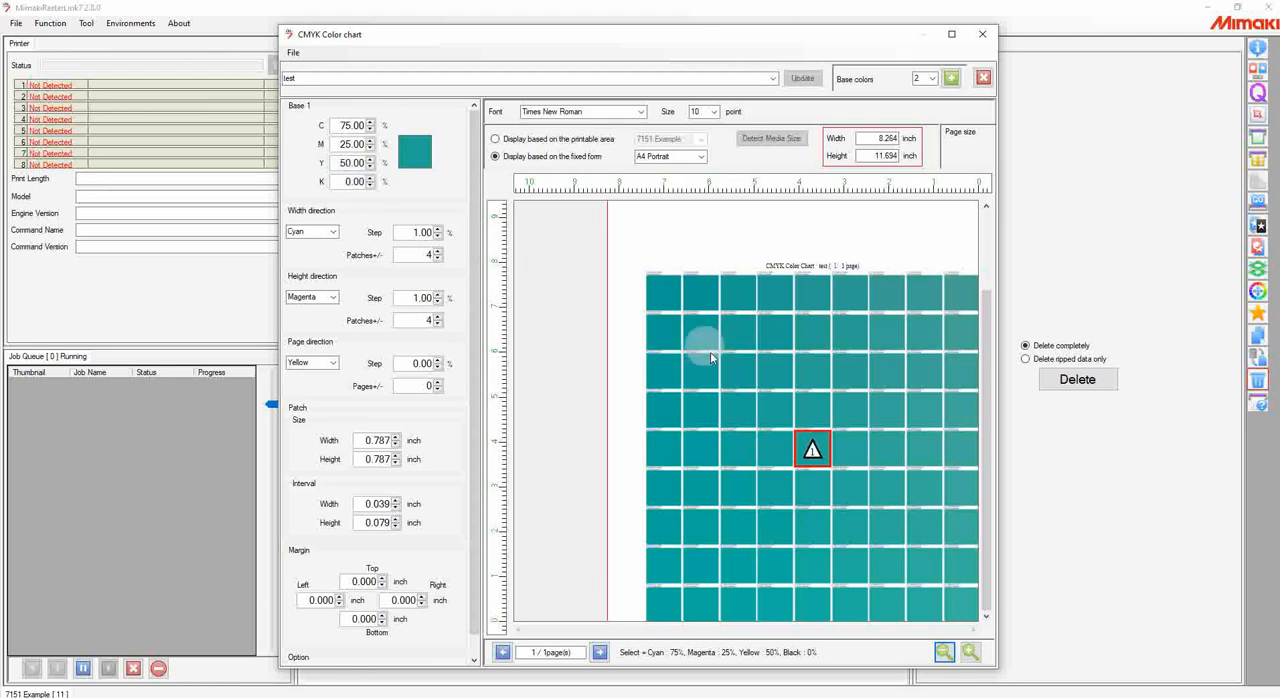
Step: Set the chart's cyan width step and magenta height step to 5.00%, review the patches, and close the chart without updating it
click(437, 229)
click(437, 229)
click(437, 229)
click(437, 229)
click(437, 294)
click(437, 294)
click(437, 294)
click(437, 294)
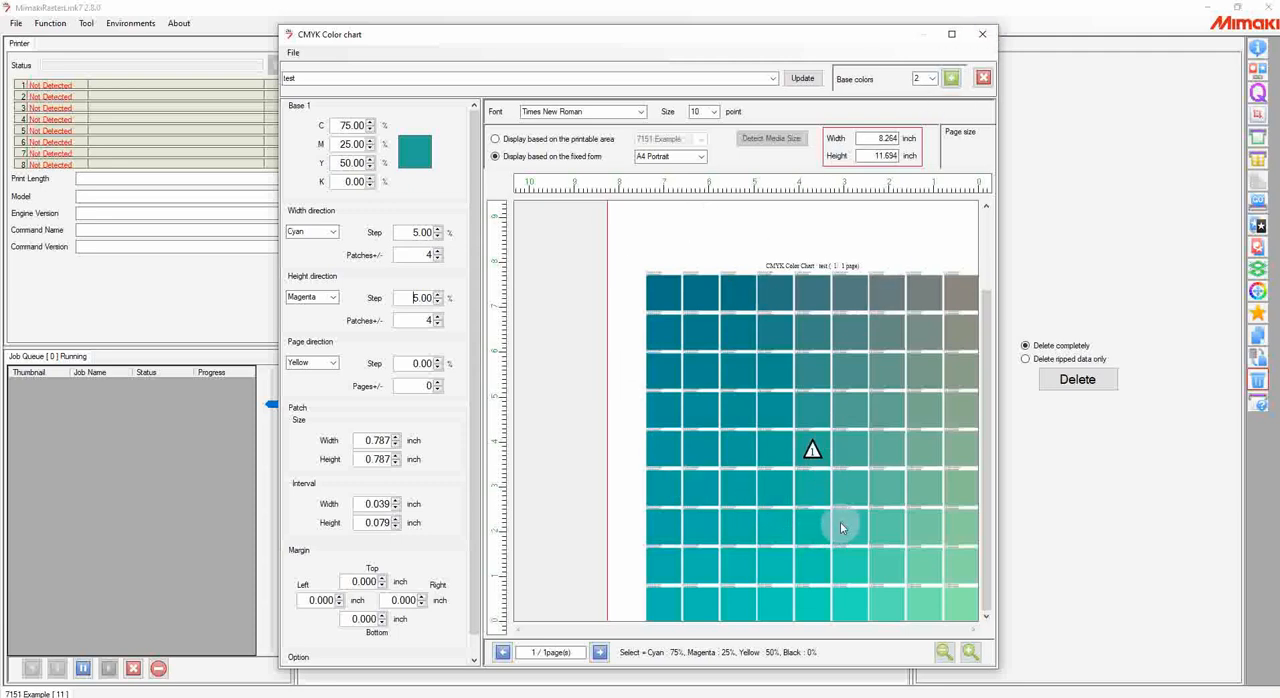
scroll(837, 494, up, 1)
scroll(837, 494, down, 1)
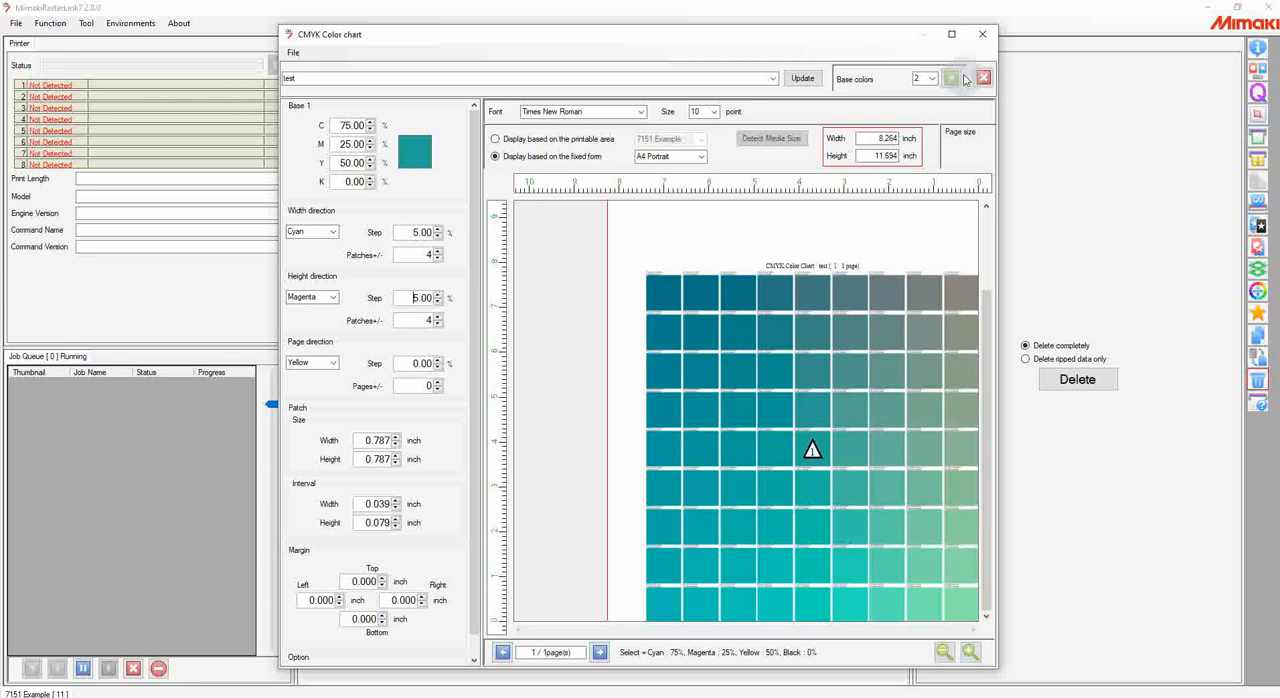
click(981, 36)
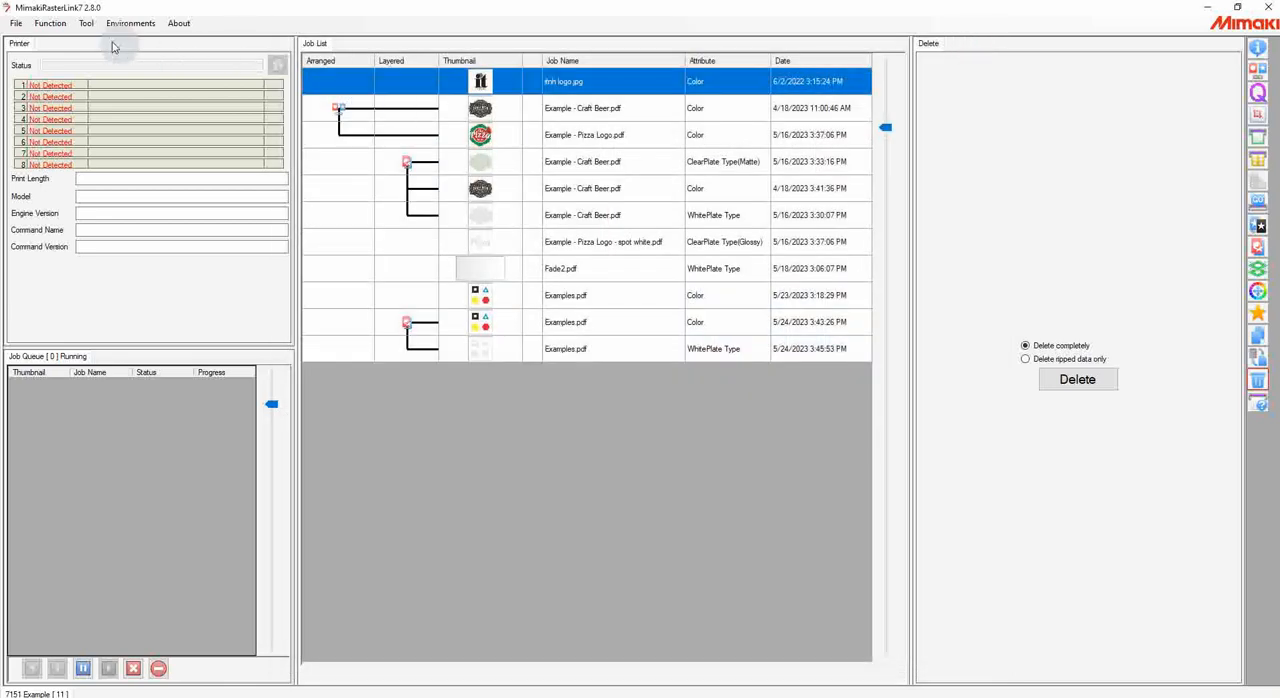
click(17, 24)
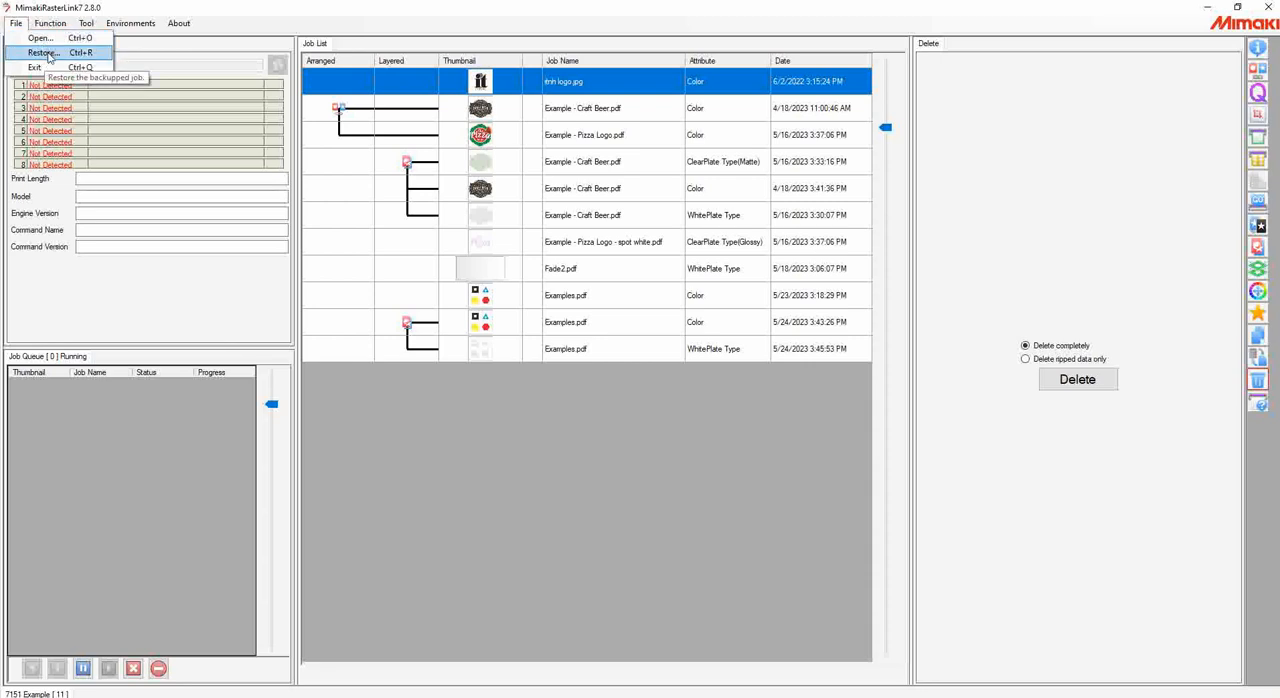
click(16, 23)
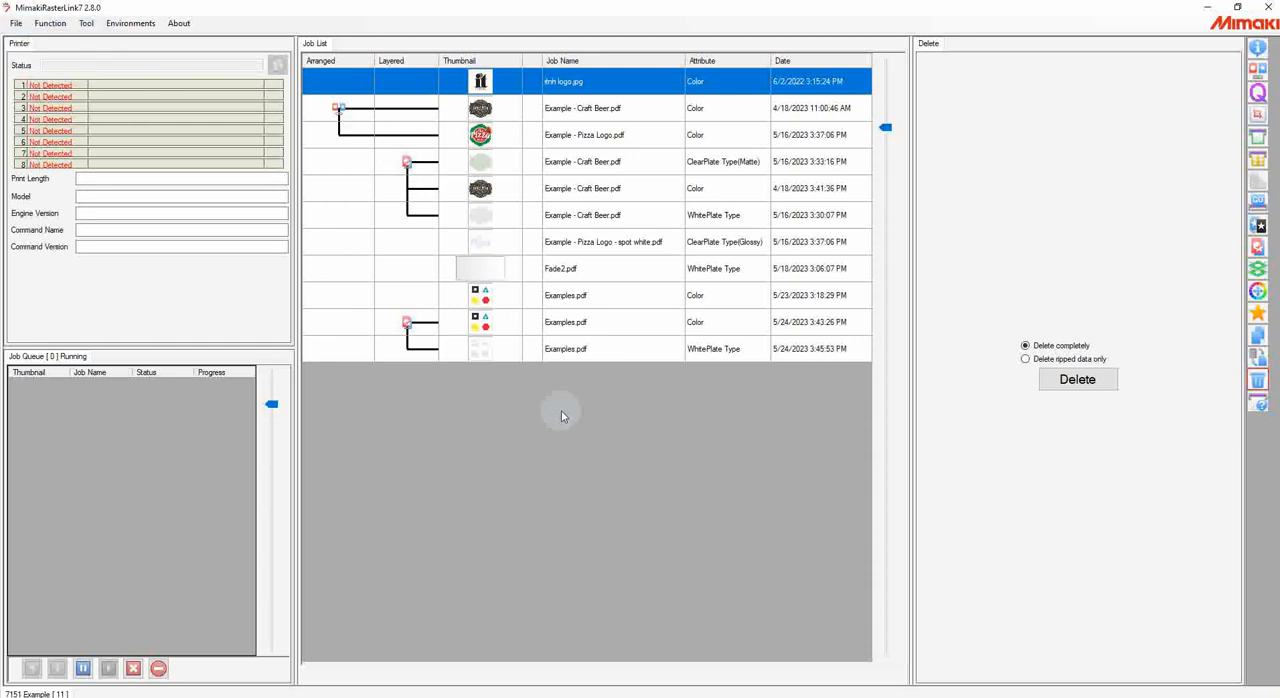